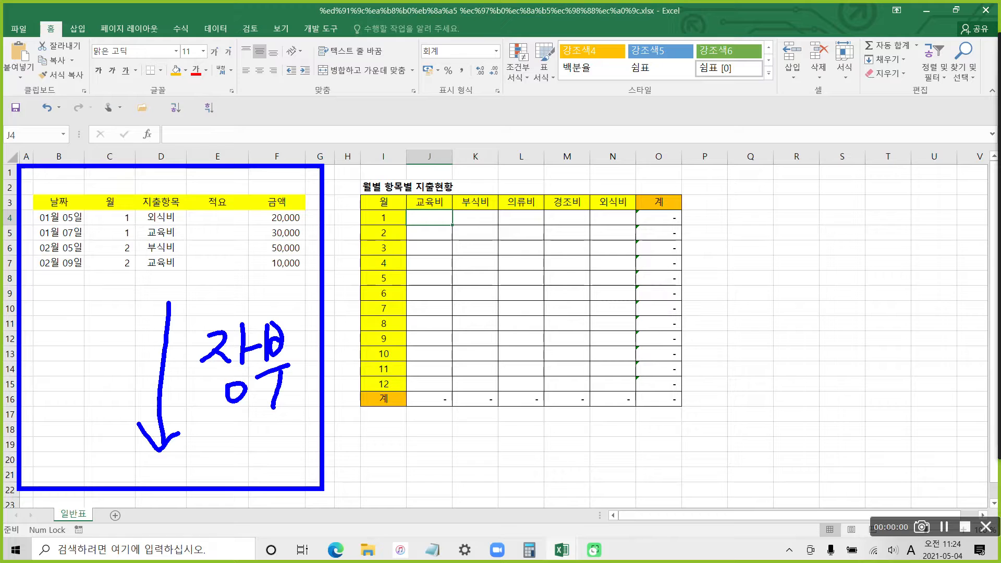
mouse_move(370, 146)
mouse_down()
mouse_move(345, 203)
mouse_move(381, 444)
mouse_move(703, 438)
mouse_move(746, 252)
mouse_move(495, 145)
mouse_move(367, 154)
mouse_up()
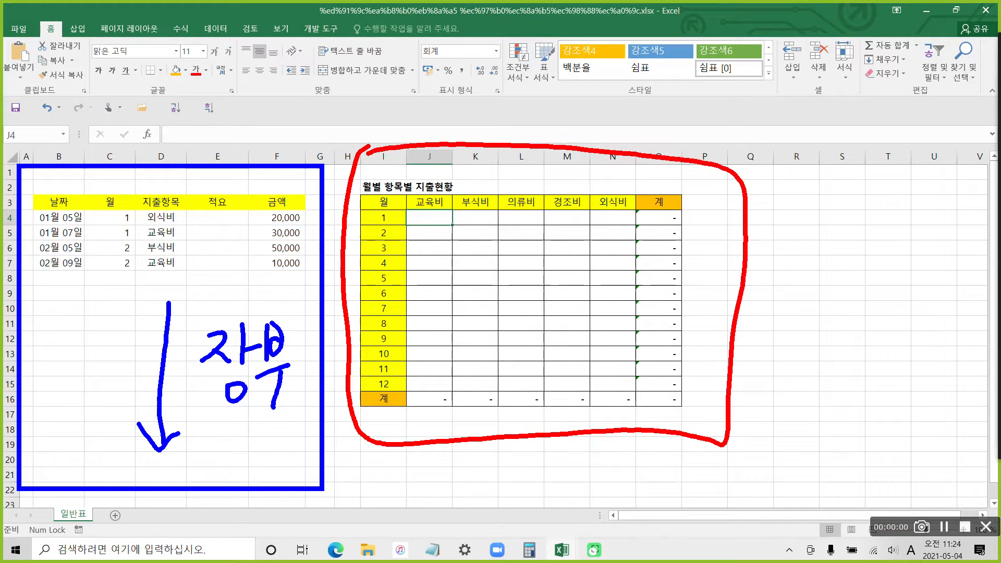
drag(367, 254, 368, 365)
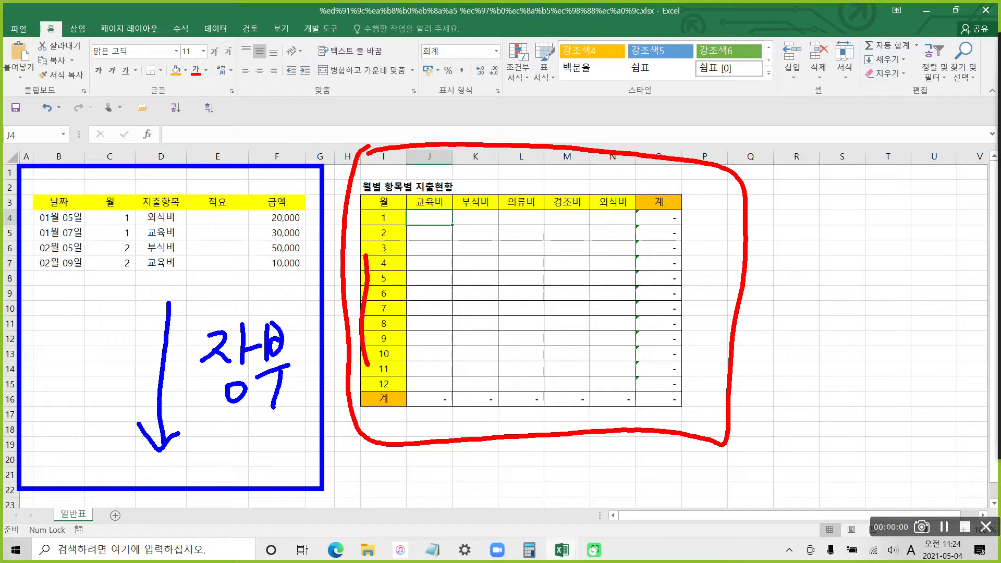
drag(427, 214, 617, 215)
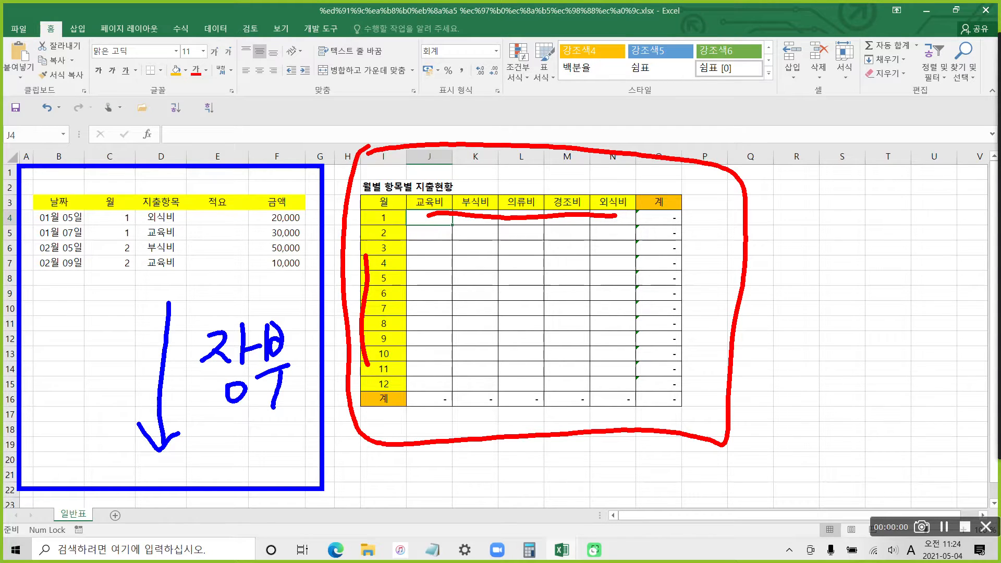
mouse_move(365, 174)
mouse_down()
mouse_move(399, 203)
mouse_move(435, 174)
mouse_move(357, 178)
mouse_up()
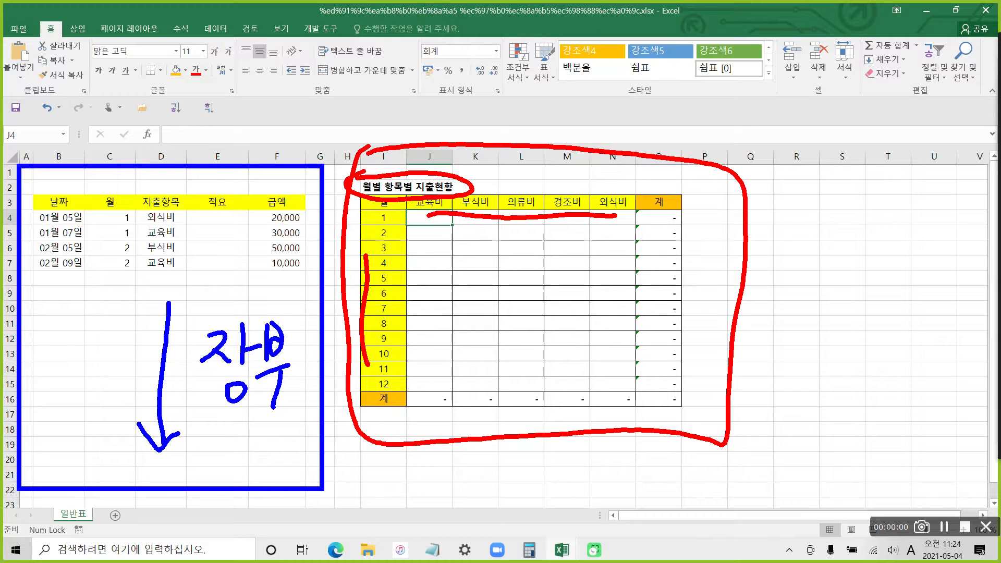
key(Escape)
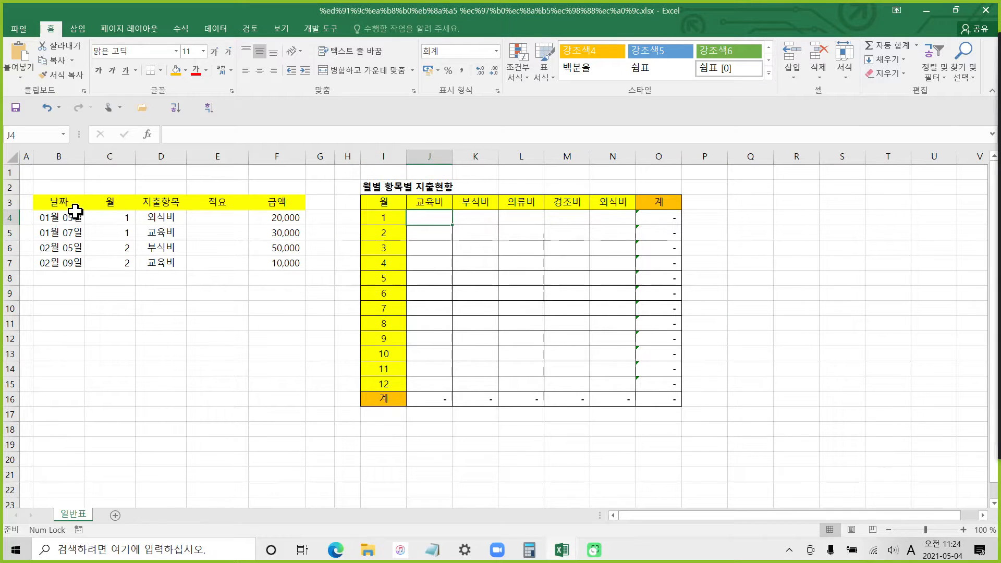
Enter the title 가계부 in cell B2, above the date header of the expense ledger.
click(56, 188)
text(rk)
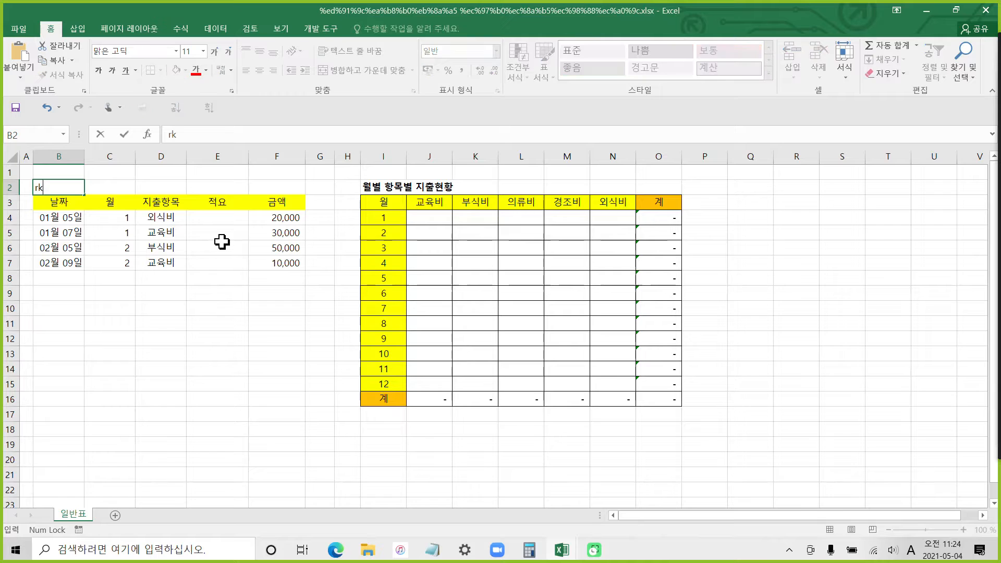
key(BackSpace)
key(BackSpace)
key(Hangul)
text(가계부)
key(Return)
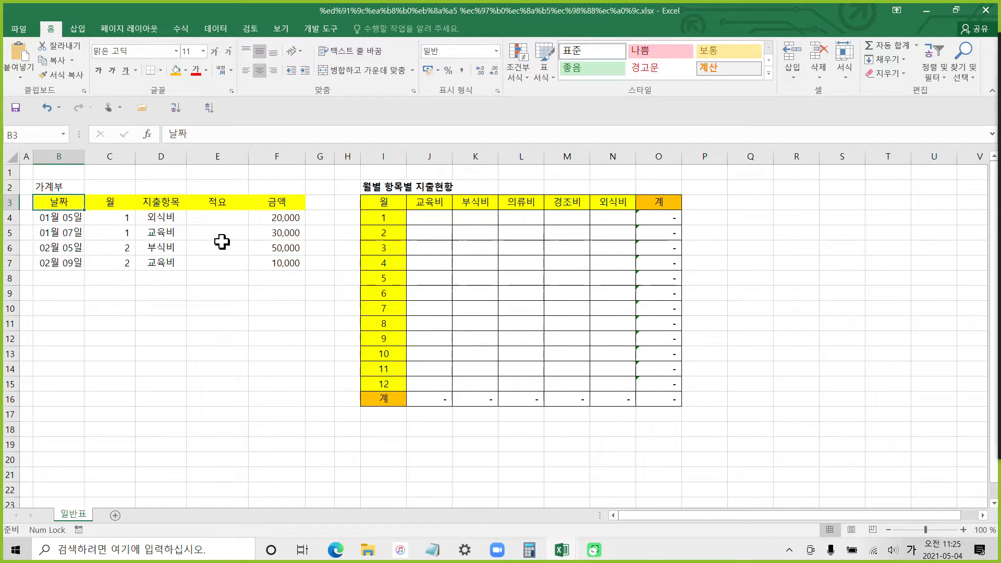
Format the 가계부 title in B2 as bold with font size 14.
click(49, 187)
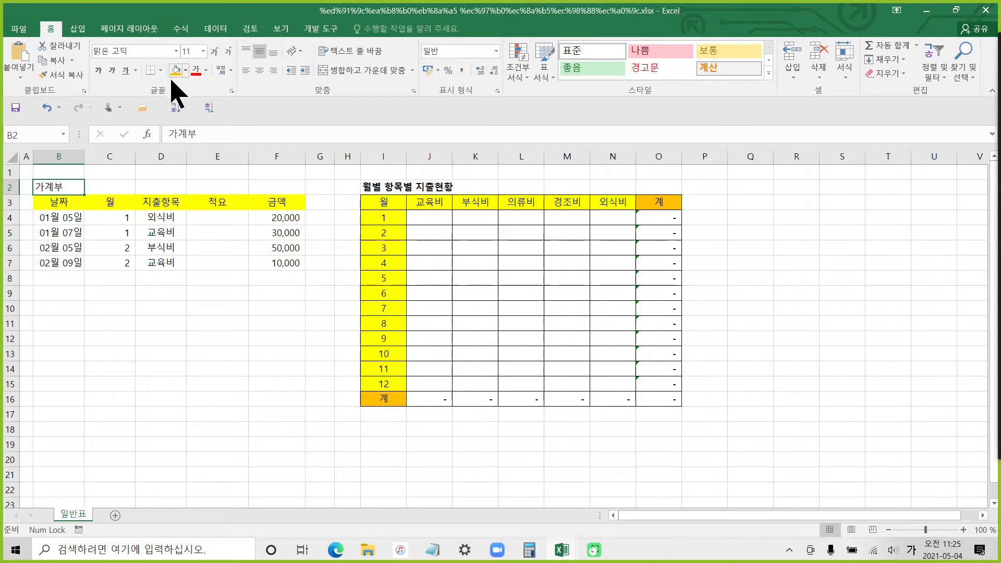
click(218, 51)
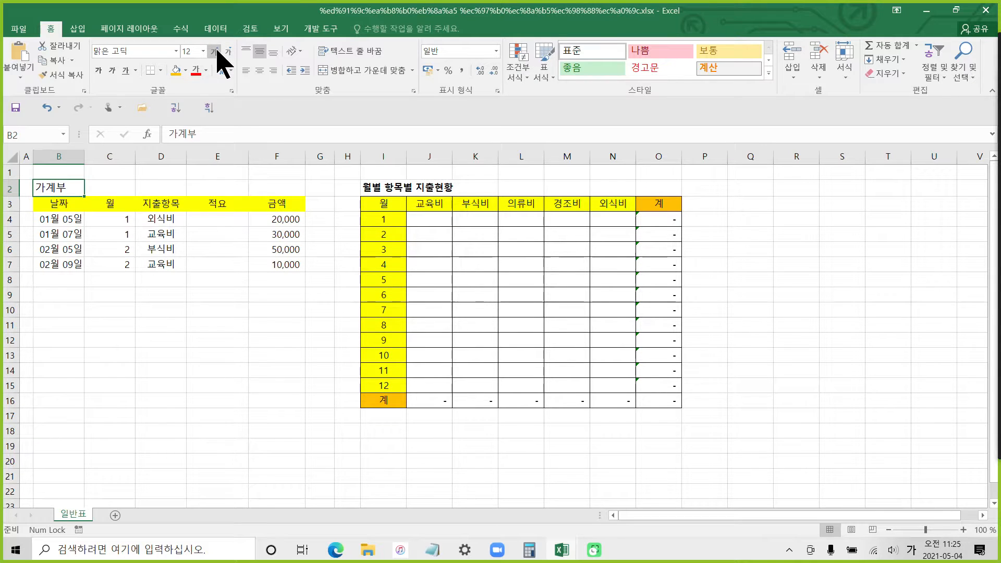
click(218, 51)
click(98, 70)
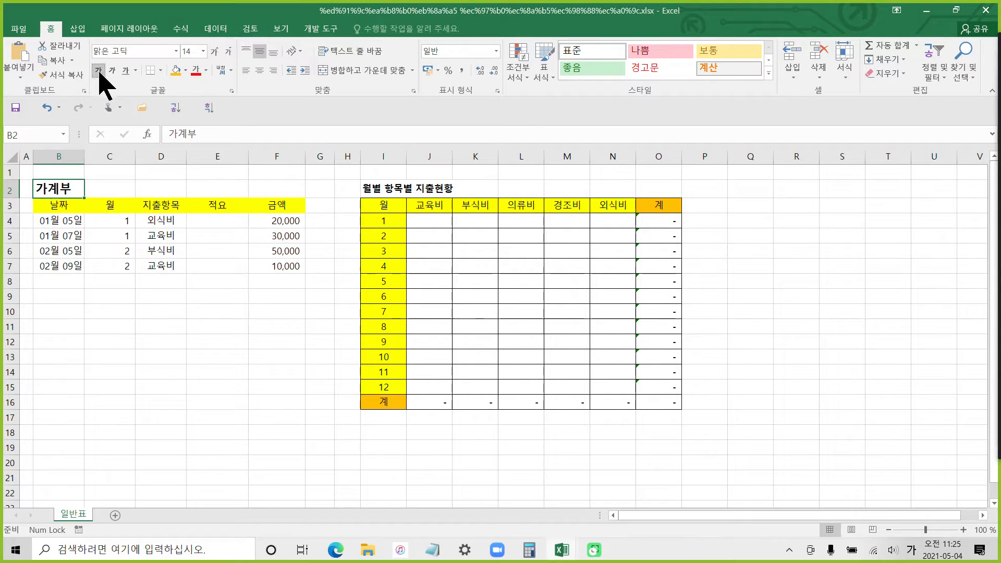
click(61, 221)
click(59, 254)
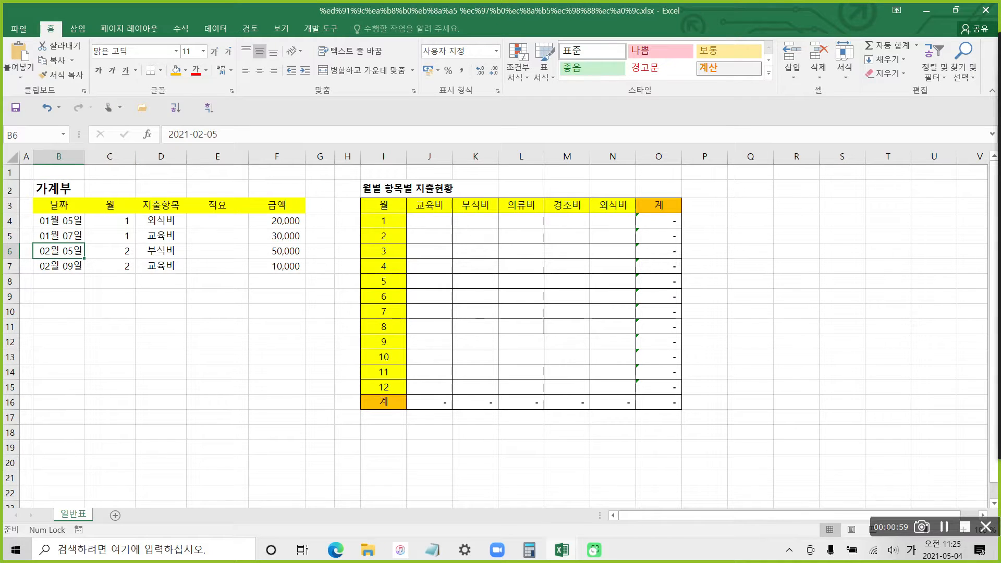
mouse_move(350, 175)
mouse_down()
mouse_move(693, 472)
mouse_move(715, 442)
mouse_move(703, 431)
mouse_up()
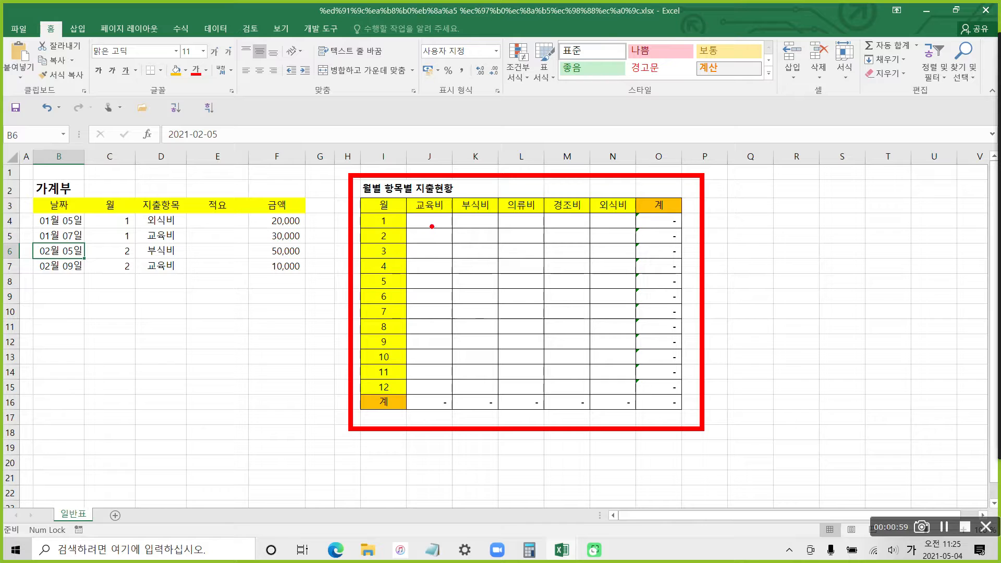
key(Escape)
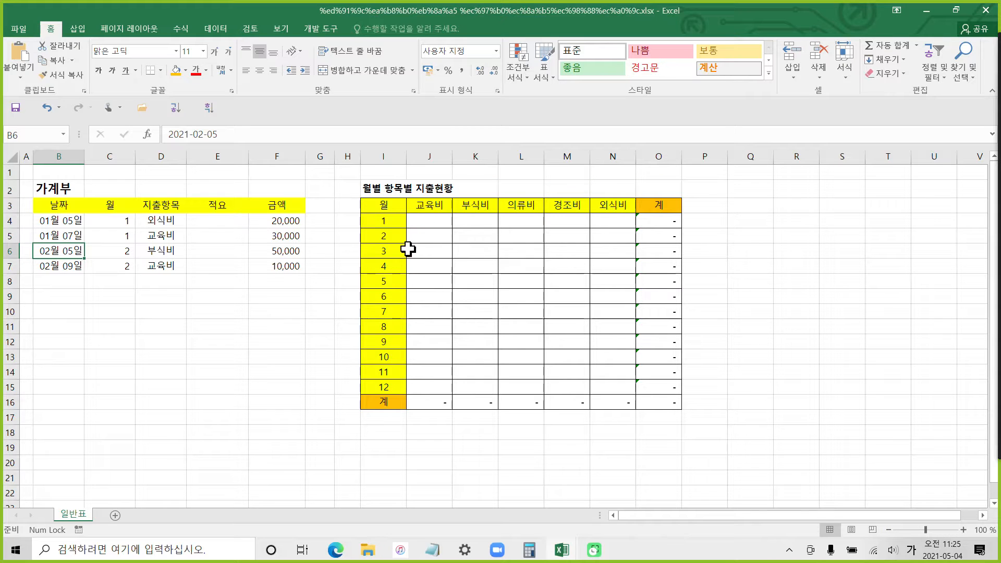
drag(423, 208, 623, 205)
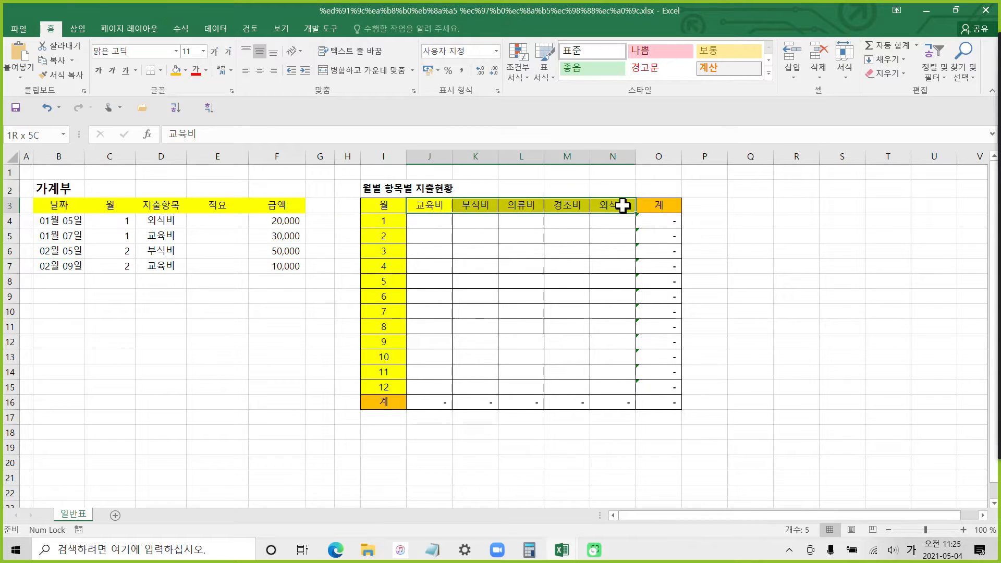
click(568, 235)
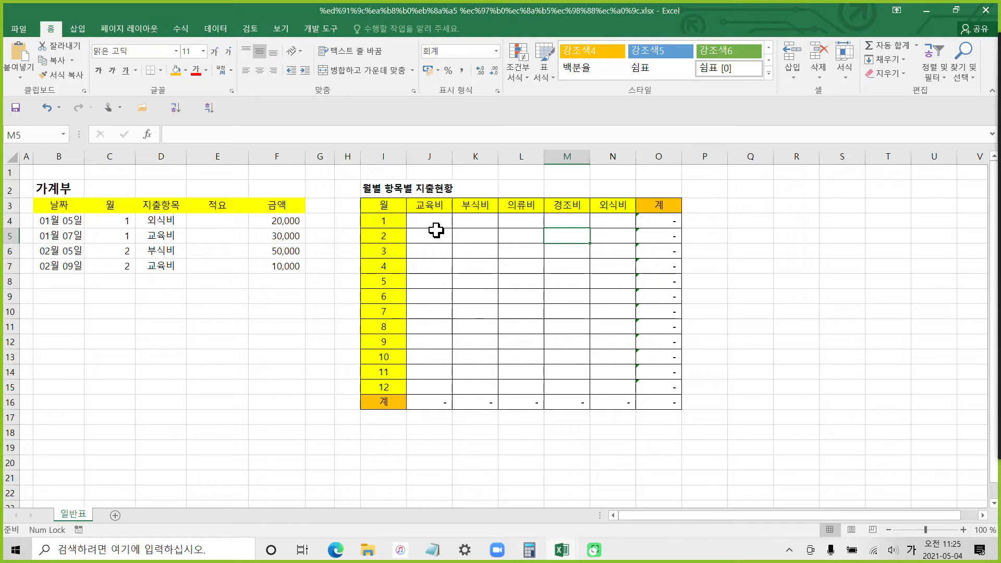
drag(408, 211, 636, 211)
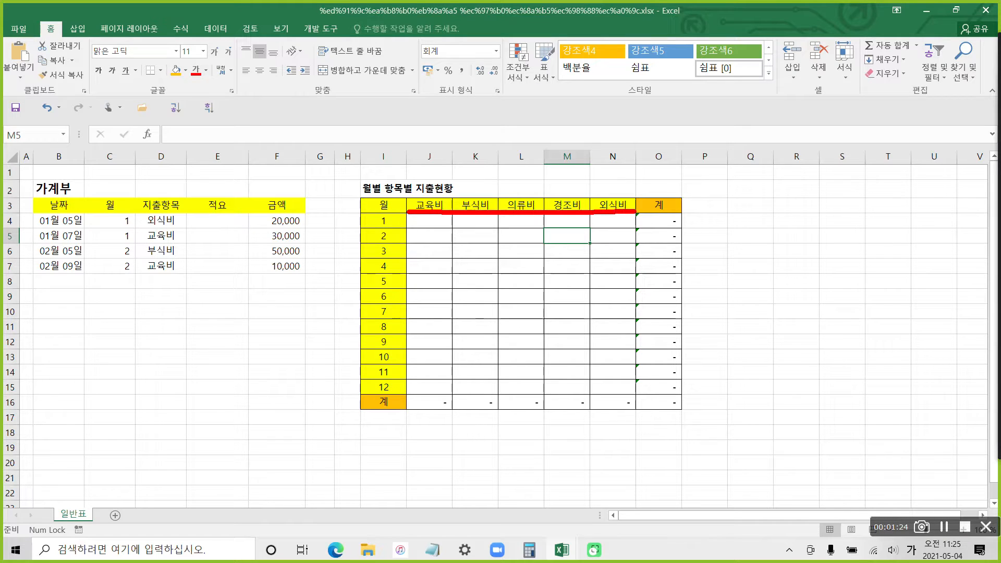
drag(405, 215, 405, 388)
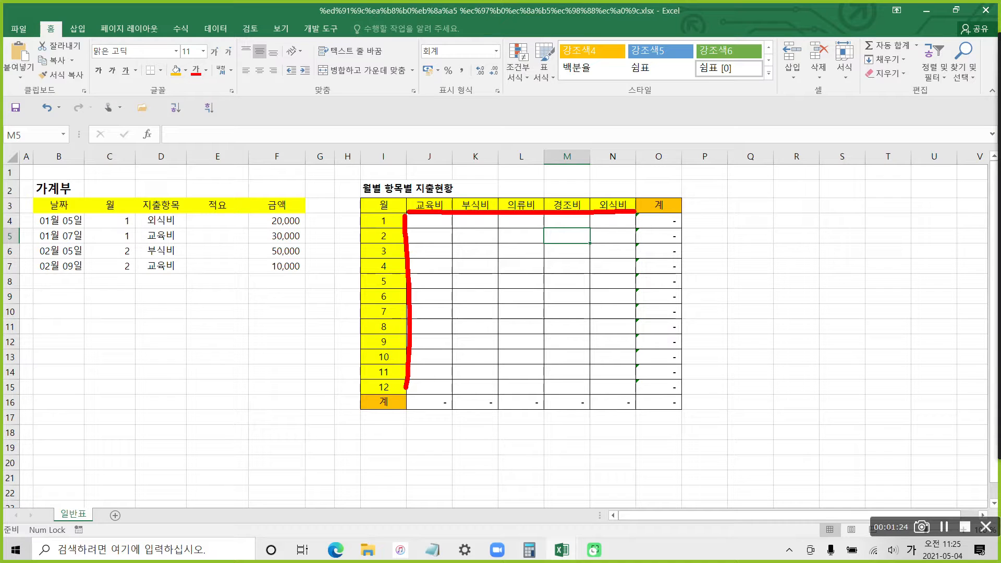
mouse_move(729, 198)
mouse_down()
mouse_move(771, 194)
mouse_move(738, 248)
mouse_move(754, 248)
mouse_up()
drag(720, 259, 777, 254)
drag(778, 183, 779, 291)
drag(800, 210, 803, 247)
drag(818, 193, 821, 216)
mouse_move(821, 216)
mouse_down()
mouse_move(806, 243)
mouse_move(825, 221)
mouse_up()
mouse_move(845, 189)
mouse_down()
mouse_move(846, 256)
mouse_move(813, 275)
mouse_up()
drag(835, 256, 860, 272)
drag(861, 203, 893, 198)
mouse_move(859, 226)
mouse_down()
mouse_move(887, 221)
mouse_move(862, 256)
mouse_up()
drag(866, 256, 908, 239)
drag(919, 203, 915, 282)
mouse_move(928, 226)
mouse_down()
mouse_move(928, 240)
mouse_move(927, 229)
mouse_up()
drag(947, 212, 949, 272)
mouse_move(962, 190)
mouse_down()
mouse_move(969, 229)
mouse_move(976, 205)
mouse_up()
mouse_move(951, 246)
mouse_down()
mouse_move(984, 235)
mouse_move(991, 283)
mouse_up()
drag(727, 313, 1000, 296)
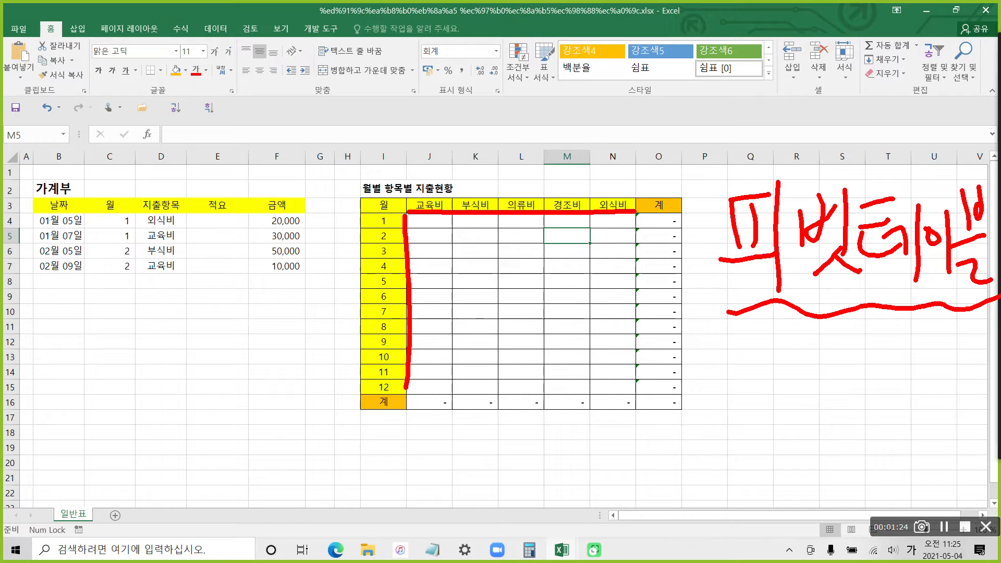
drag(412, 408, 459, 404)
drag(411, 433, 460, 434)
mouse_move(503, 388)
mouse_down()
mouse_move(490, 450)
mouse_move(469, 447)
mouse_up()
mouse_move(528, 392)
mouse_down()
mouse_move(530, 440)
mouse_move(560, 452)
mouse_move(584, 396)
mouse_move(626, 395)
mouse_move(631, 444)
mouse_up()
drag(657, 396, 687, 394)
mouse_move(668, 401)
mouse_down()
mouse_move(665, 441)
mouse_move(701, 442)
mouse_move(740, 392)
mouse_up()
mouse_move(702, 397)
mouse_down()
mouse_move(702, 446)
mouse_move(729, 423)
mouse_move(721, 443)
mouse_up()
mouse_move(773, 391)
mouse_down()
mouse_move(753, 417)
mouse_move(777, 451)
mouse_move(750, 444)
mouse_up()
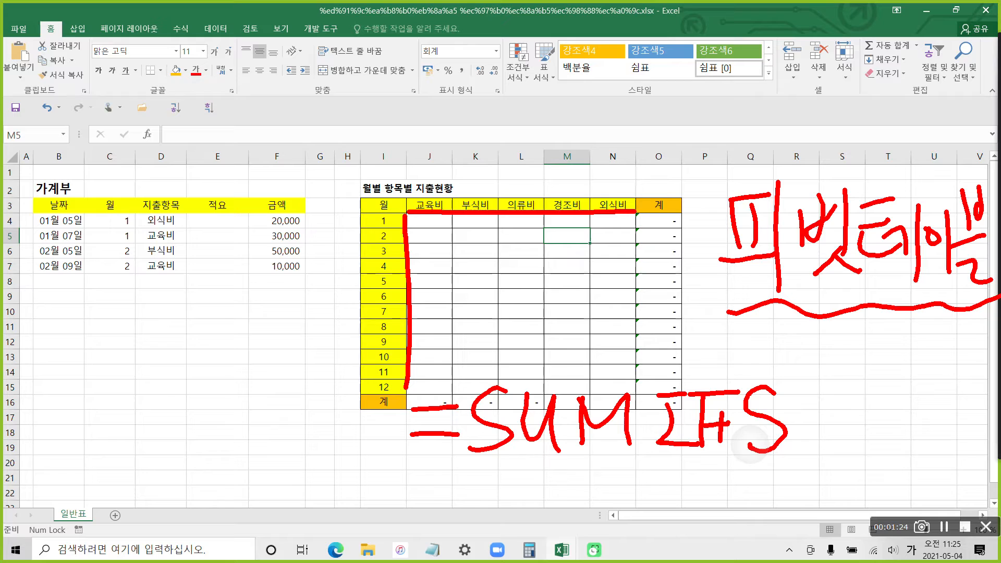
drag(817, 368, 818, 461)
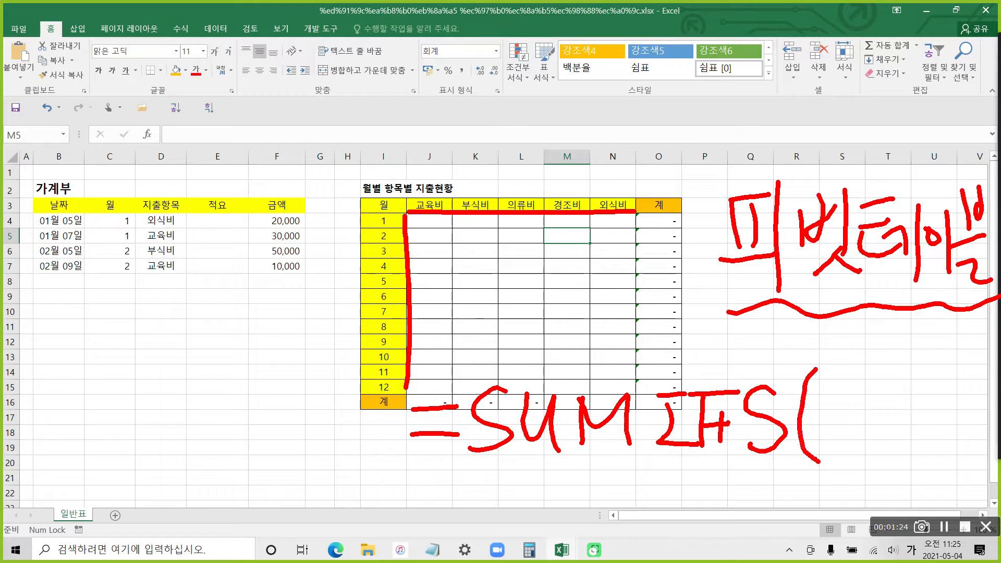
drag(937, 364, 946, 460)
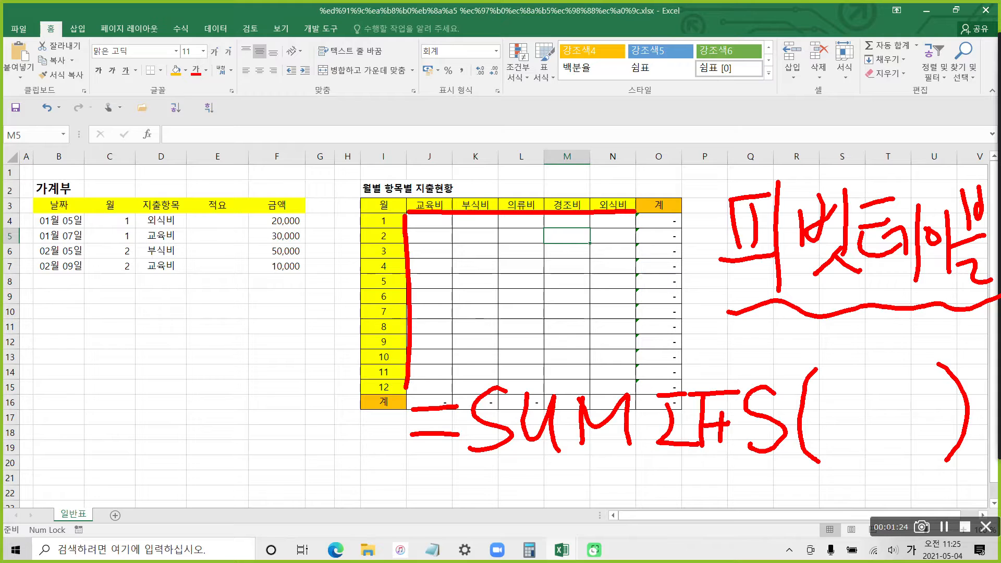
mouse_move(412, 197)
mouse_down()
mouse_move(444, 206)
mouse_move(413, 194)
mouse_up()
mouse_move(492, 223)
mouse_down()
mouse_move(466, 184)
mouse_move(487, 224)
mouse_move(509, 185)
mouse_move(531, 227)
mouse_move(560, 180)
mouse_move(576, 225)
mouse_up()
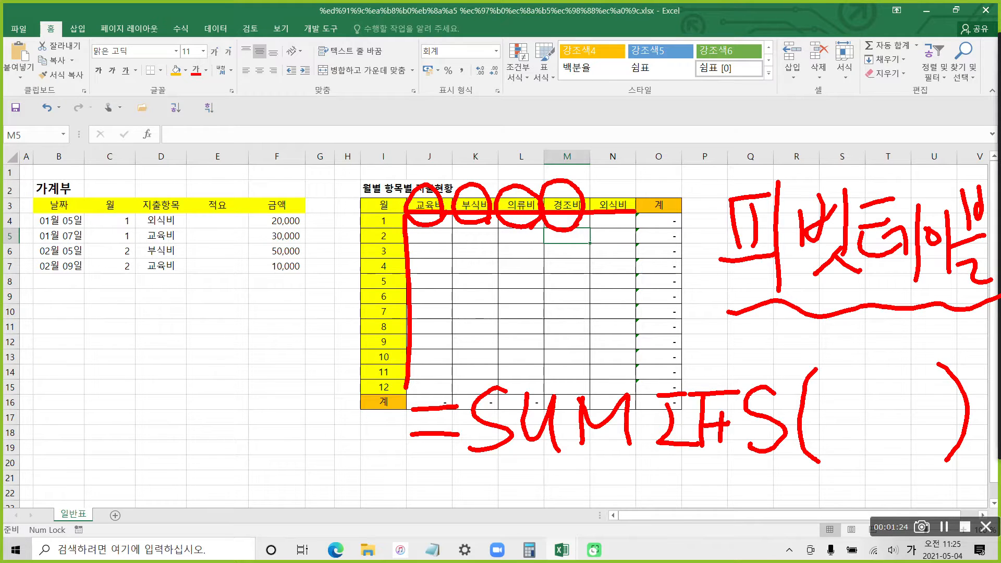
mouse_move(610, 173)
mouse_down()
mouse_move(616, 229)
mouse_move(632, 204)
mouse_move(624, 234)
mouse_up()
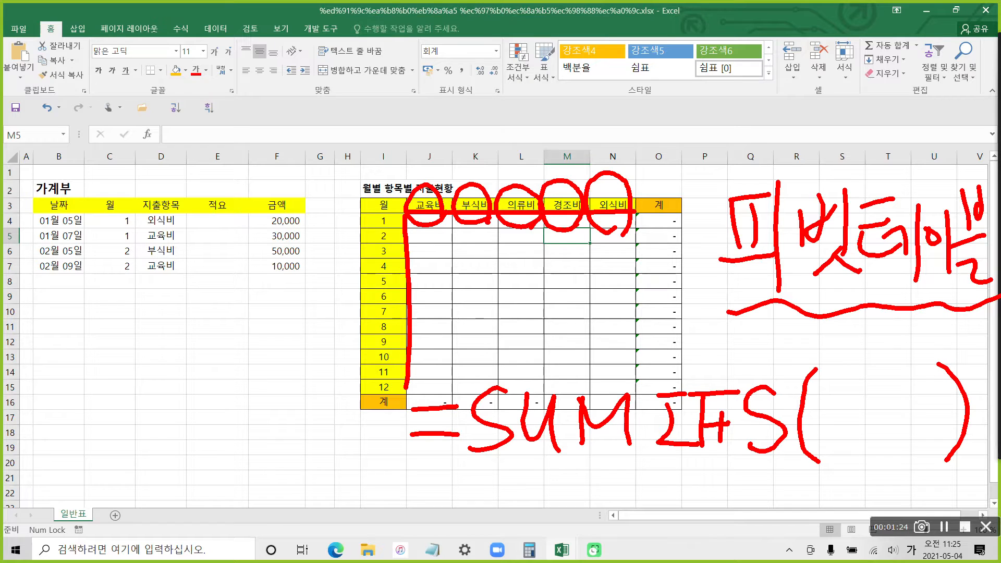
mouse_move(368, 227)
mouse_down()
mouse_move(395, 225)
mouse_move(364, 216)
mouse_move(366, 233)
mouse_move(392, 240)
mouse_up()
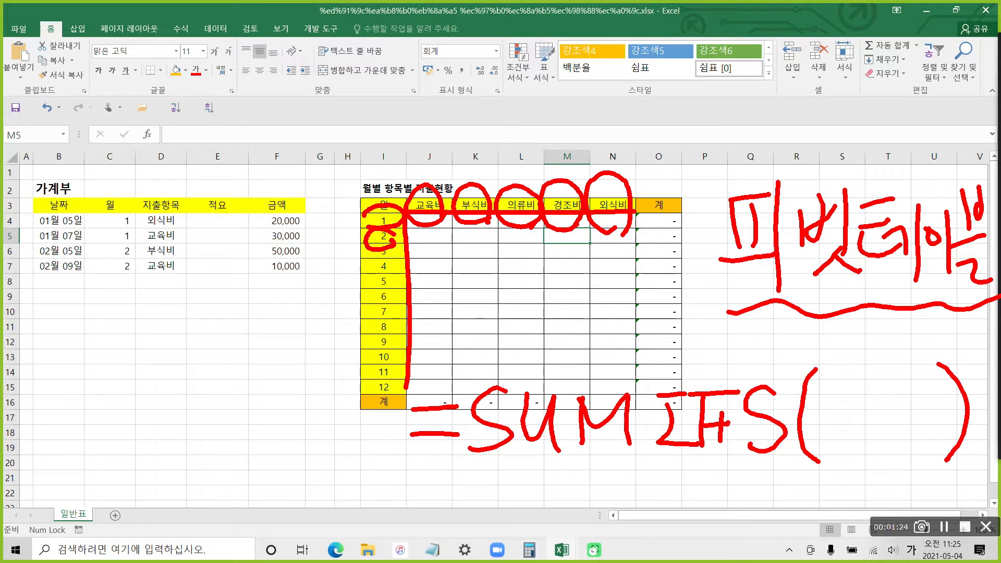
drag(493, 466, 792, 461)
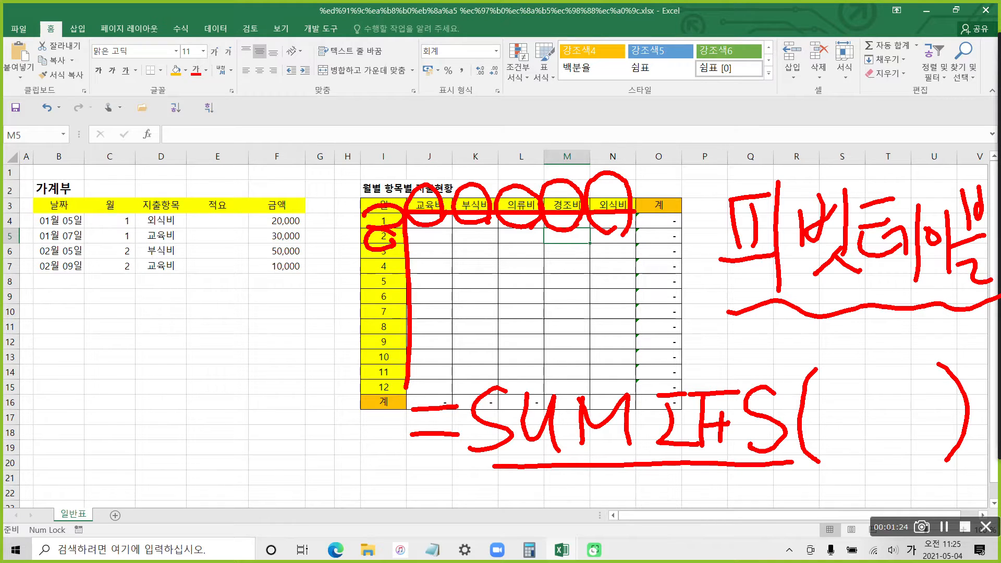
mouse_move(710, 162)
mouse_down()
mouse_move(685, 190)
mouse_move(698, 206)
mouse_up()
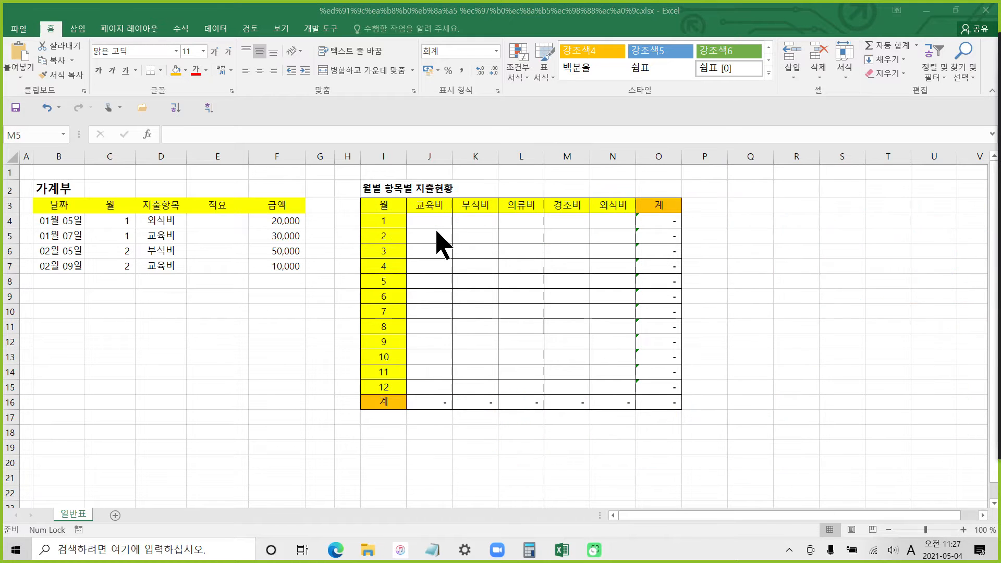
click(473, 242)
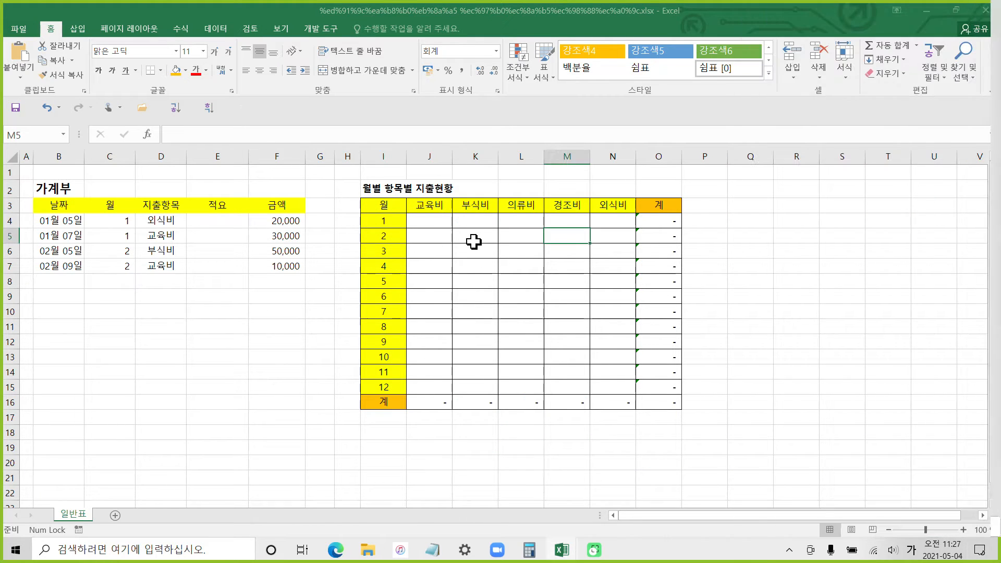
click(430, 223)
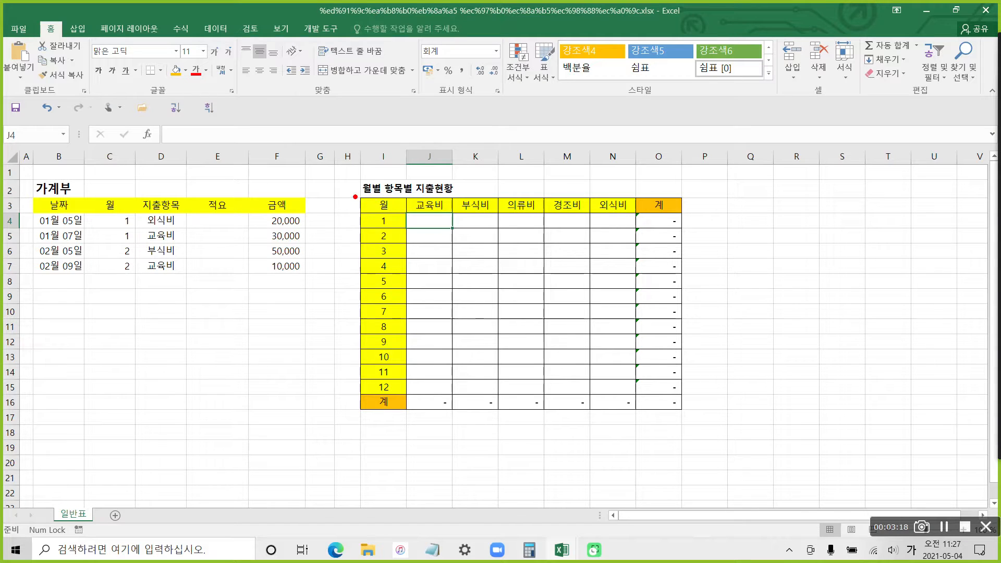
mouse_move(355, 196)
mouse_down()
mouse_move(414, 415)
mouse_move(699, 417)
mouse_move(686, 415)
mouse_up()
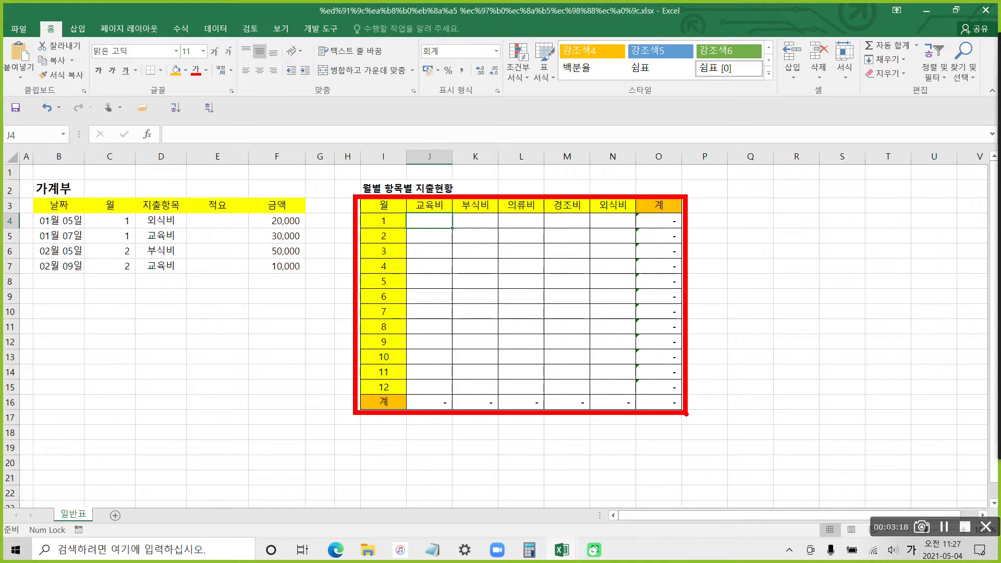
key(Escape)
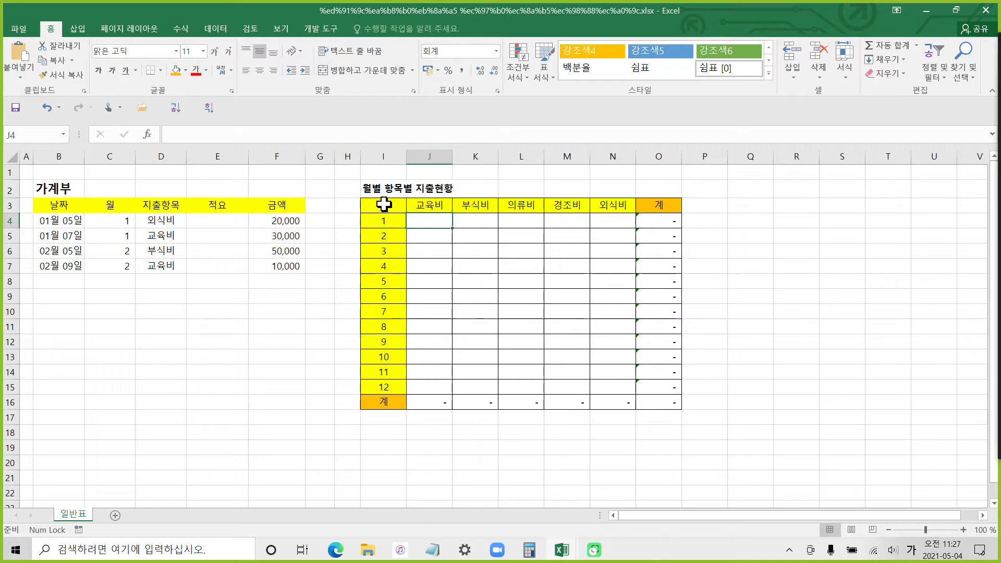
Enter the dates 1-5 in B4 and 1-7 in B5 of the ledger's 날짜 column.
click(66, 222)
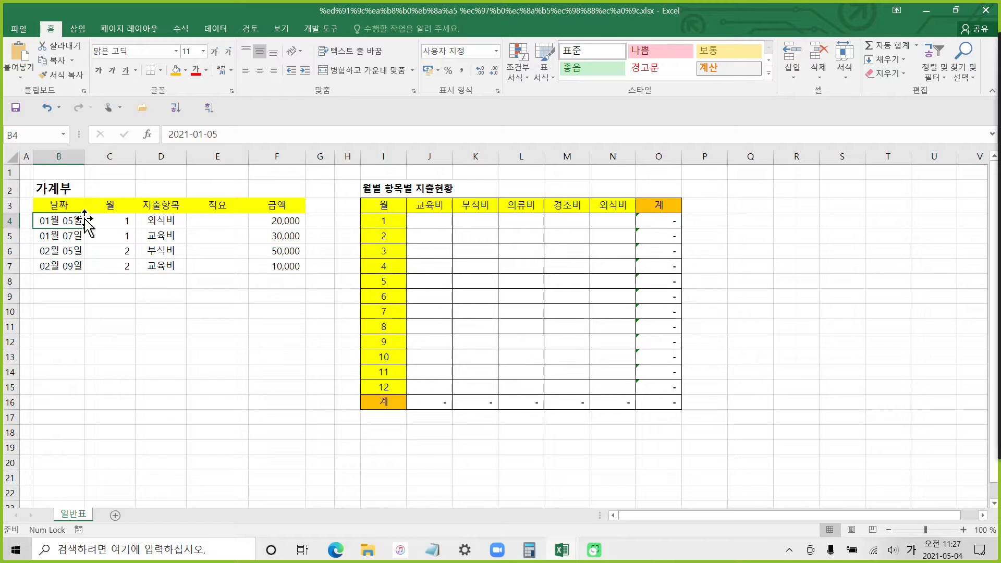
text(1-5)
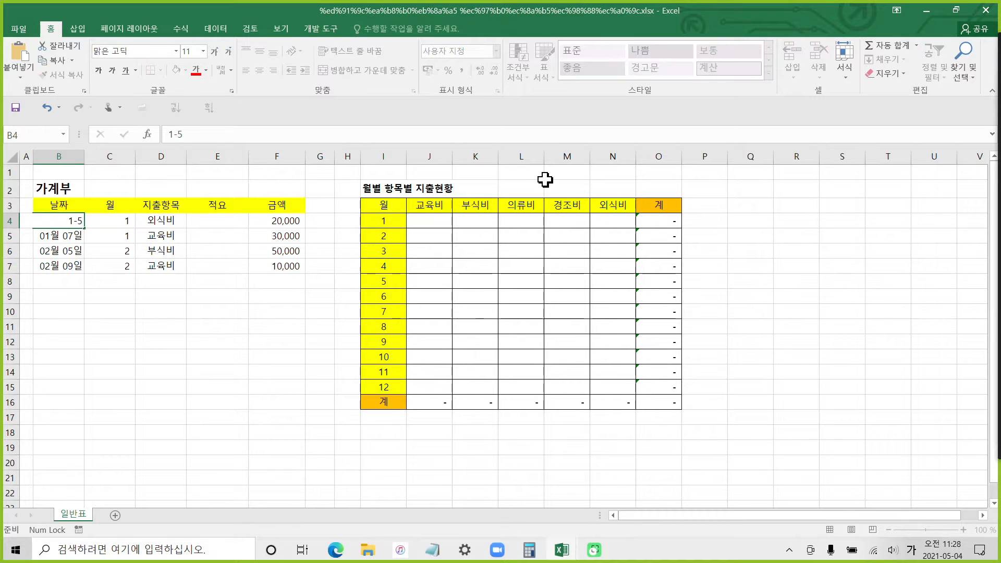
key(Return)
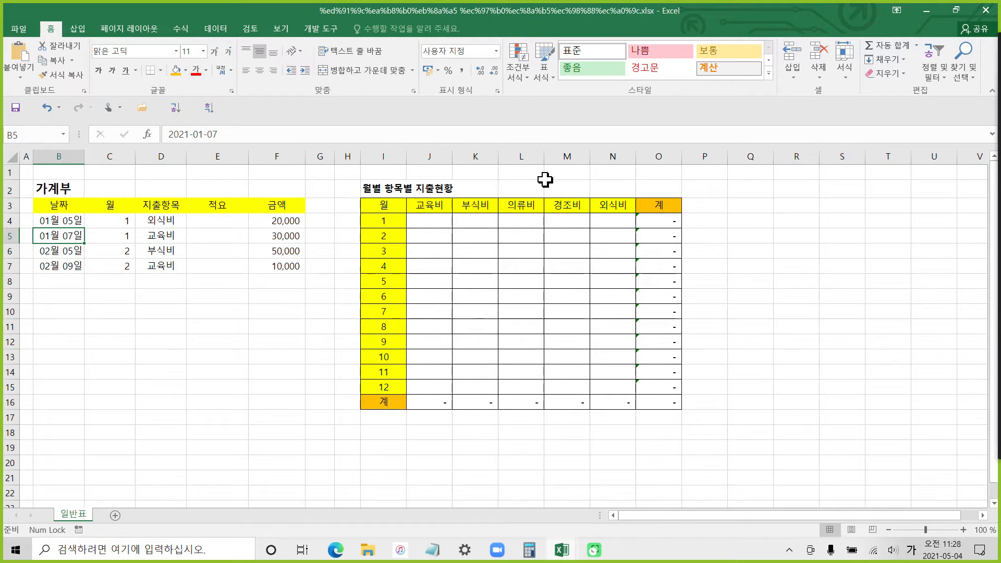
text(1-7)
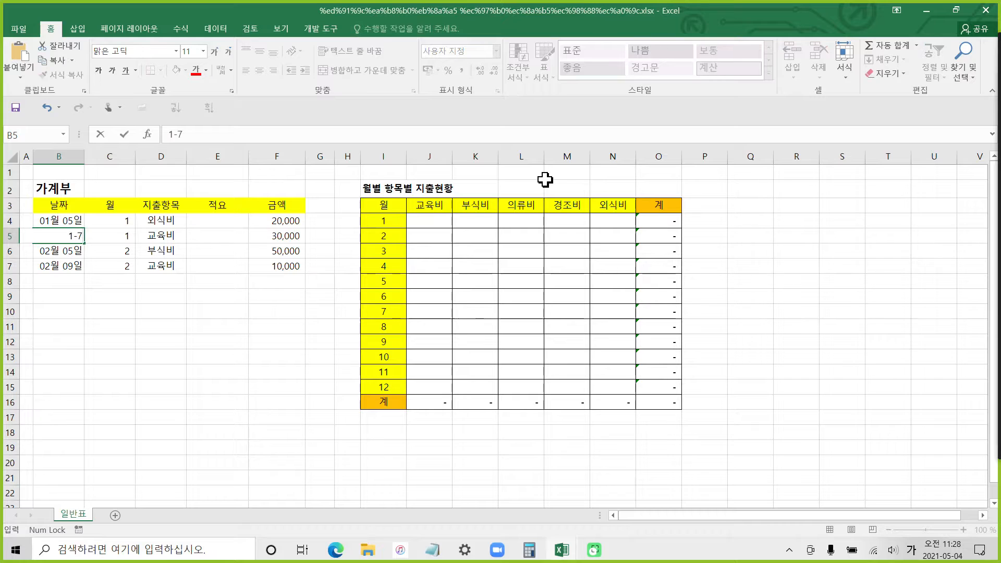
key(Return)
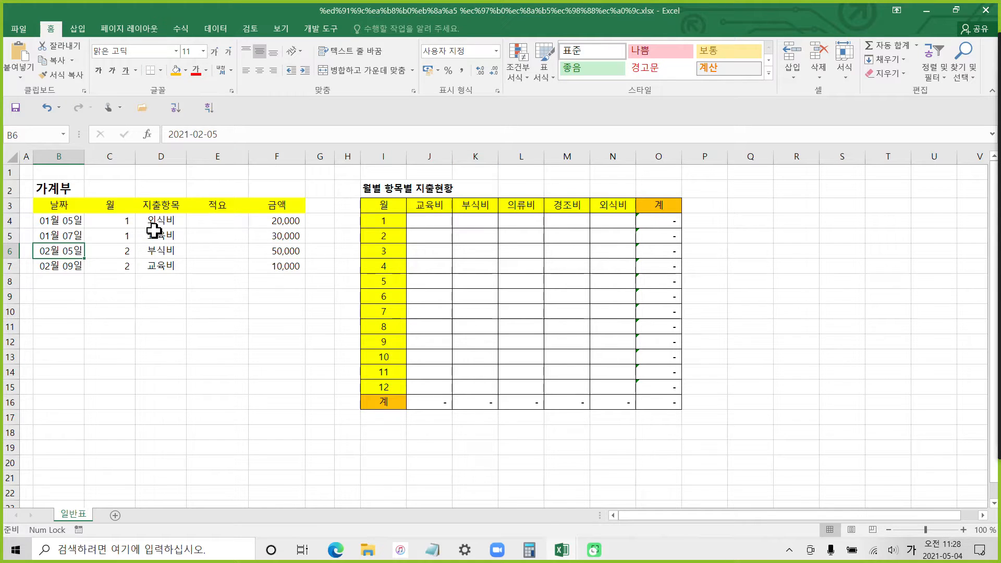
drag(155, 119, 241, 150)
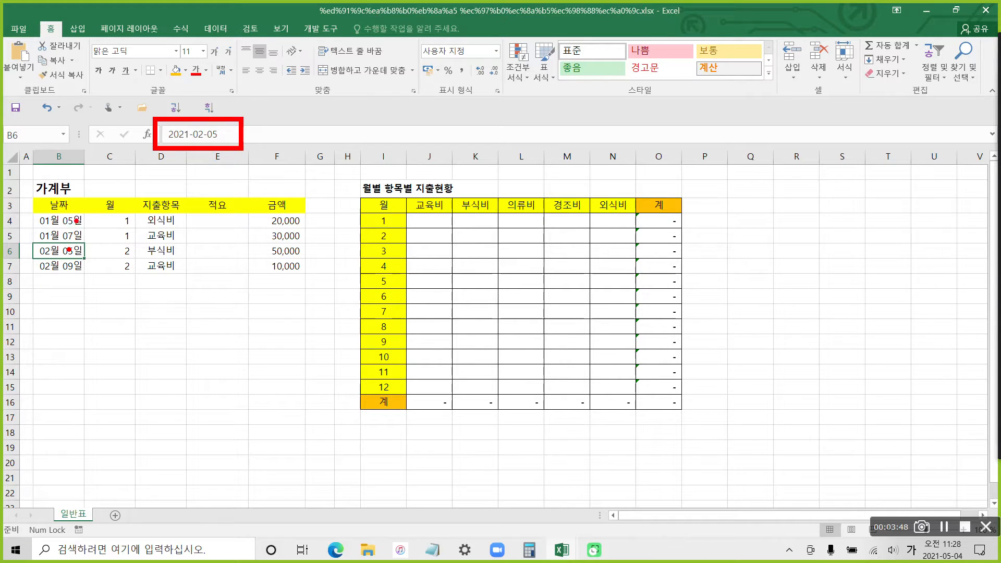
drag(76, 221, 43, 278)
drag(46, 221, 70, 278)
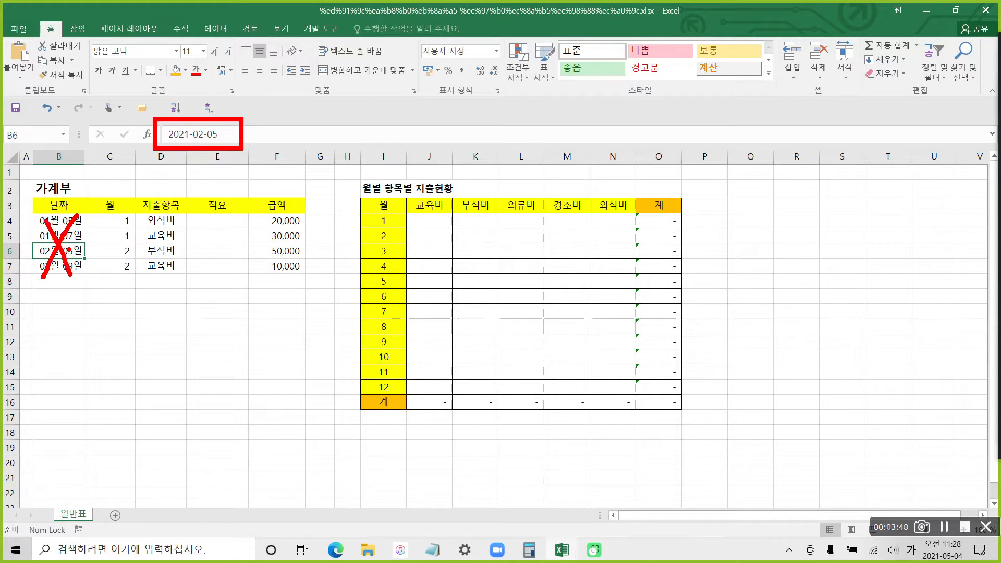
key(Escape)
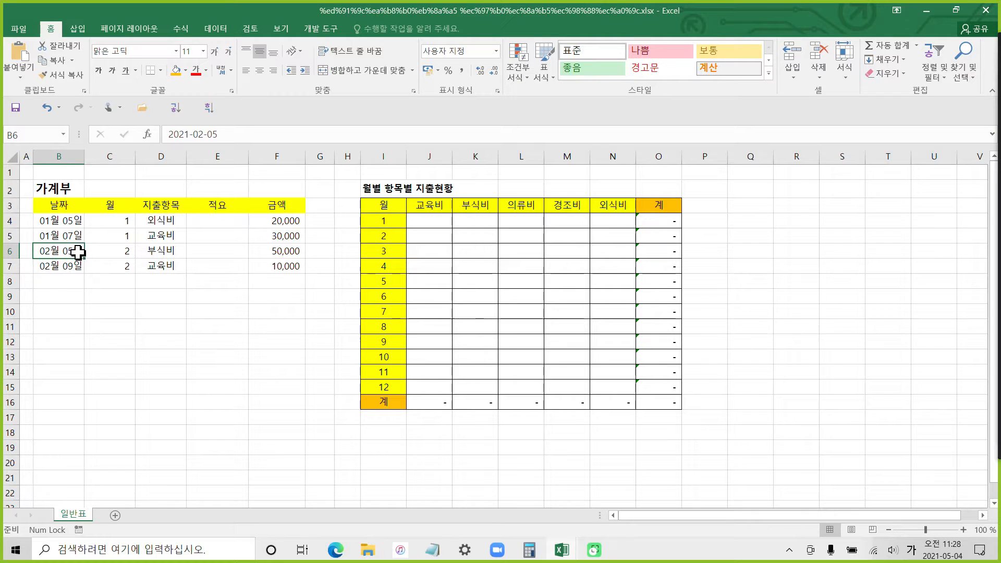
Enter the dates 2-5 in B6 and 2-9 in B7 of the ledger's 날짜 column.
text(2-)
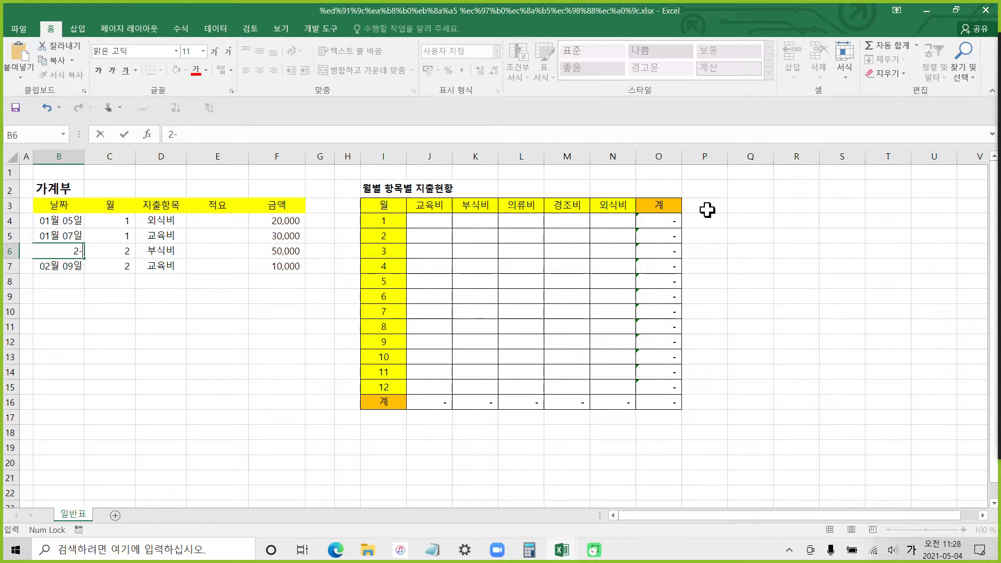
text(5)
key(Return)
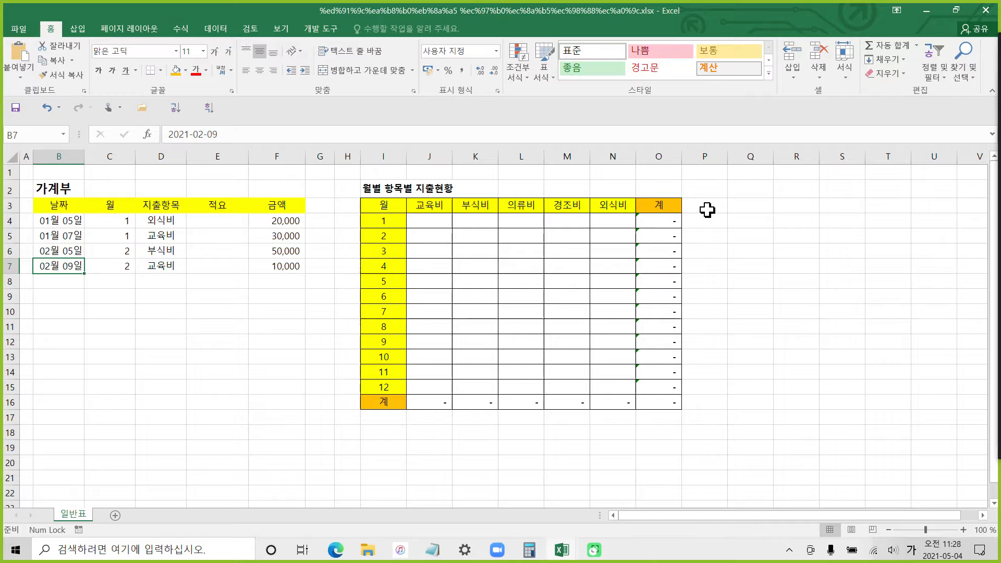
text(2)
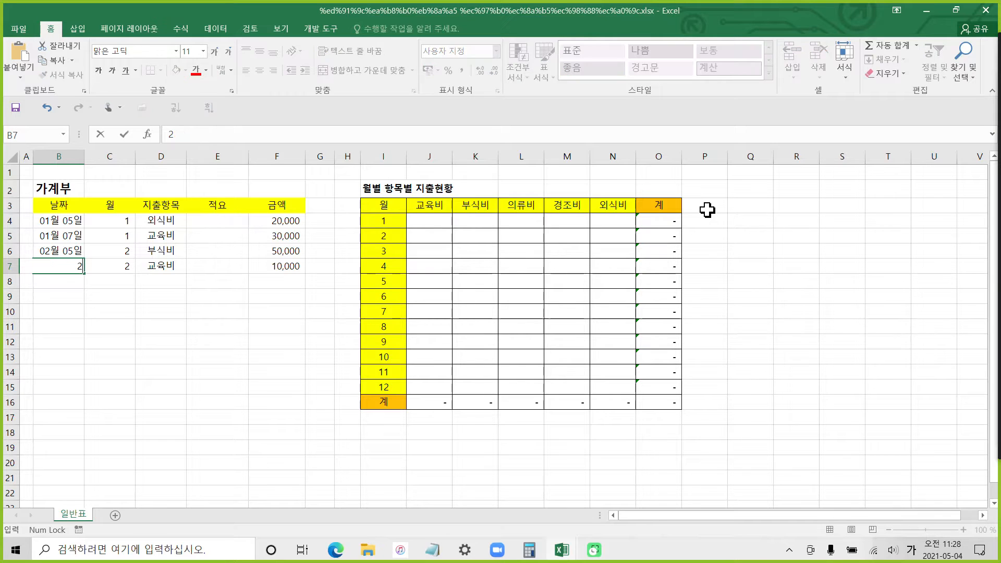
text(-9)
key(Return)
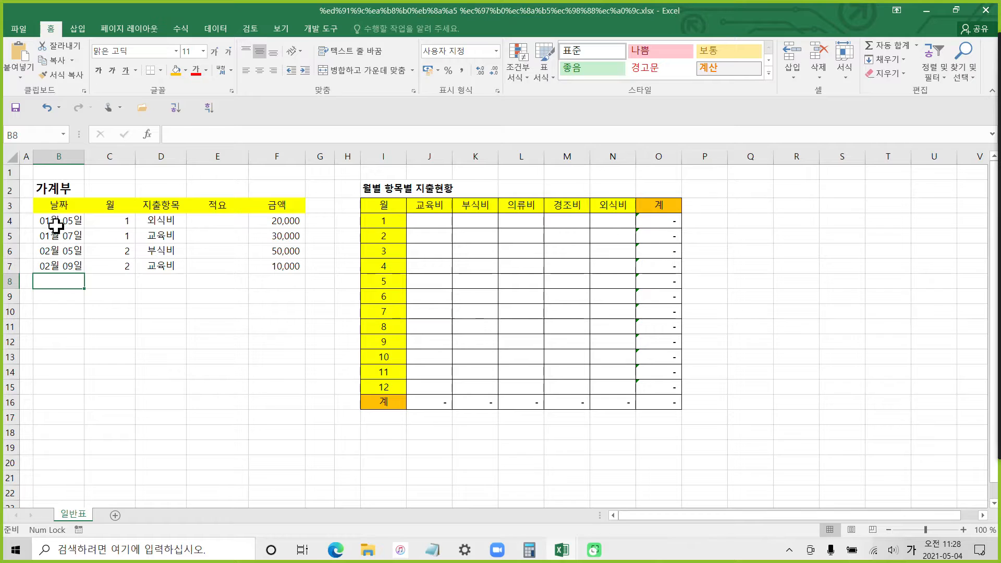
Clear the formulas in C4:C7 of the ledger's 월 column.
click(56, 226)
click(119, 221)
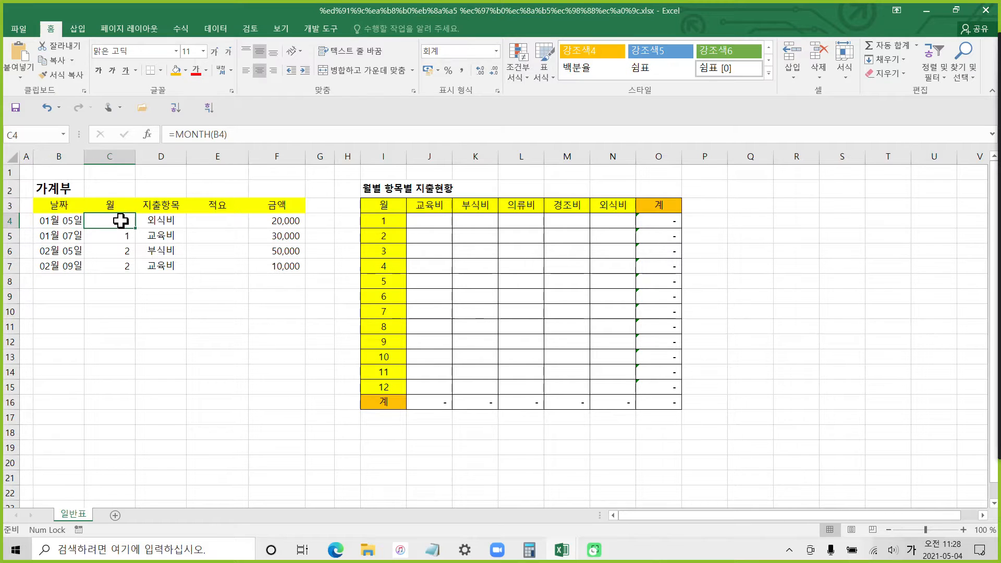
drag(135, 228, 134, 272)
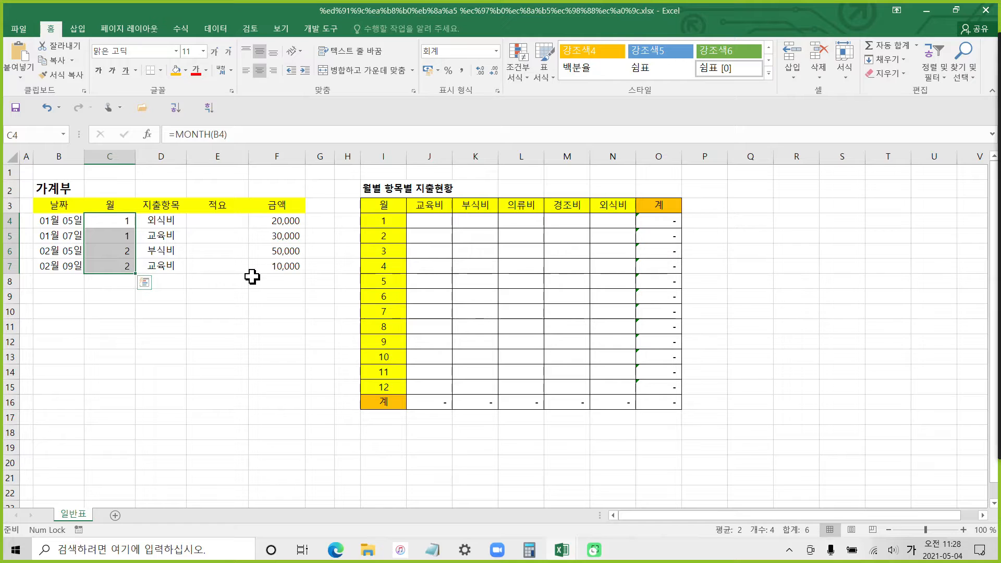
key(Delete)
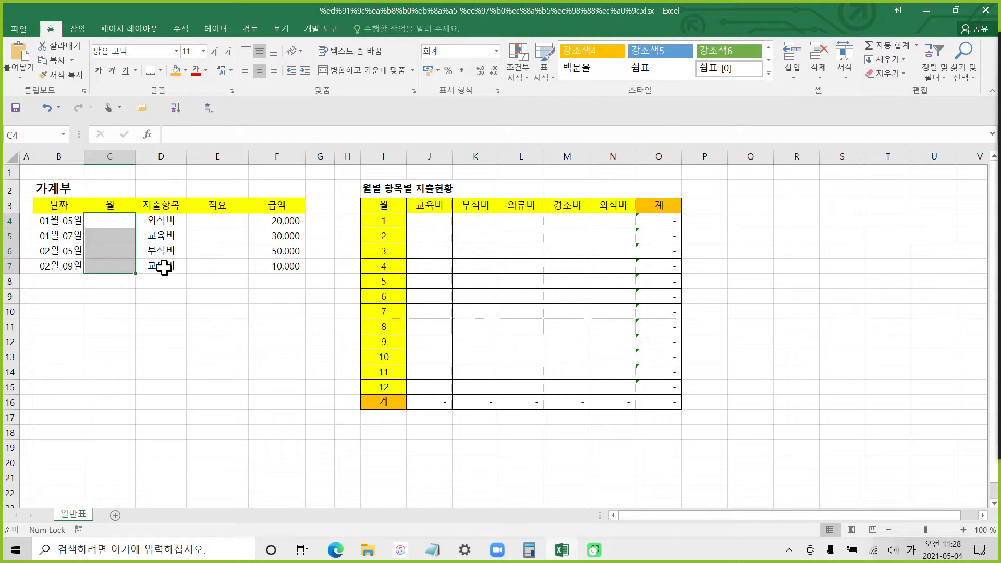
Enter =MONTH(B4) in C4 of the 월 column and fill the formula down to C7.
click(108, 221)
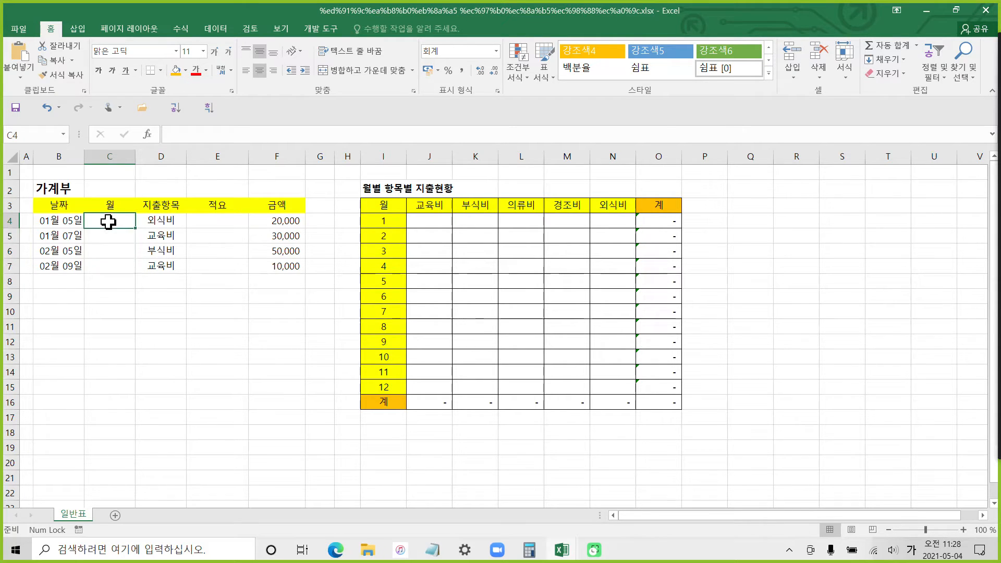
click(51, 222)
click(123, 222)
click(175, 134)
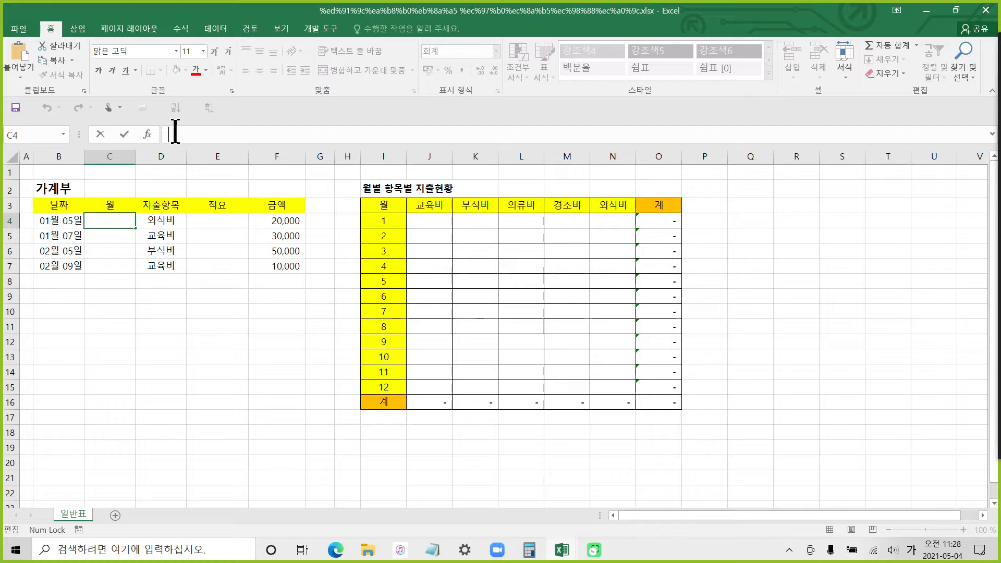
text(=)
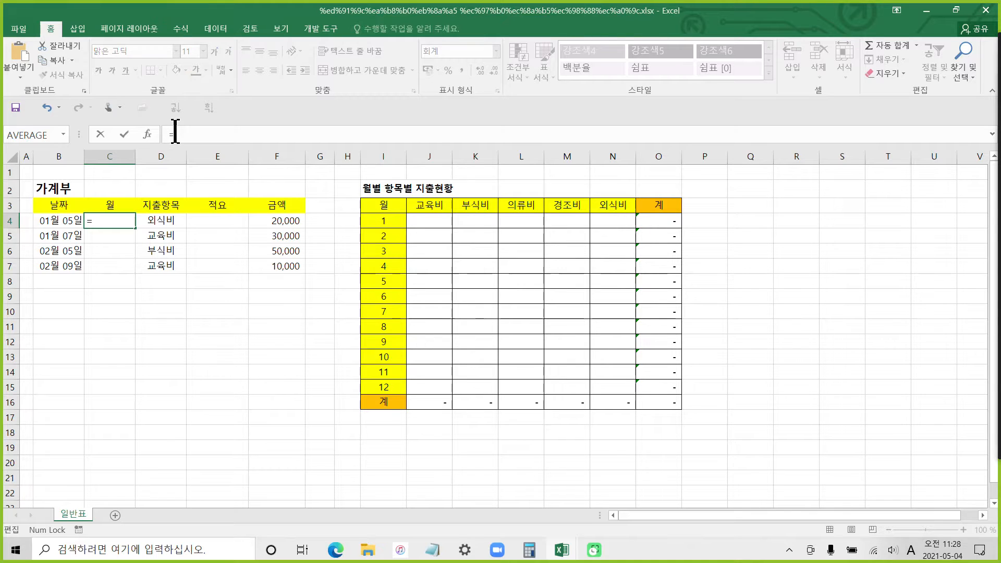
text(mo)
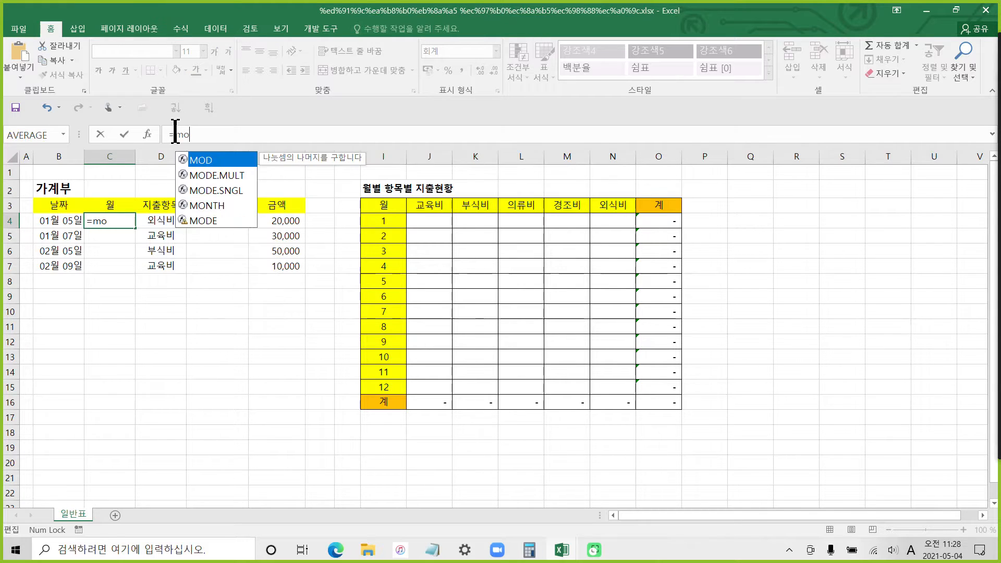
double_click(204, 206)
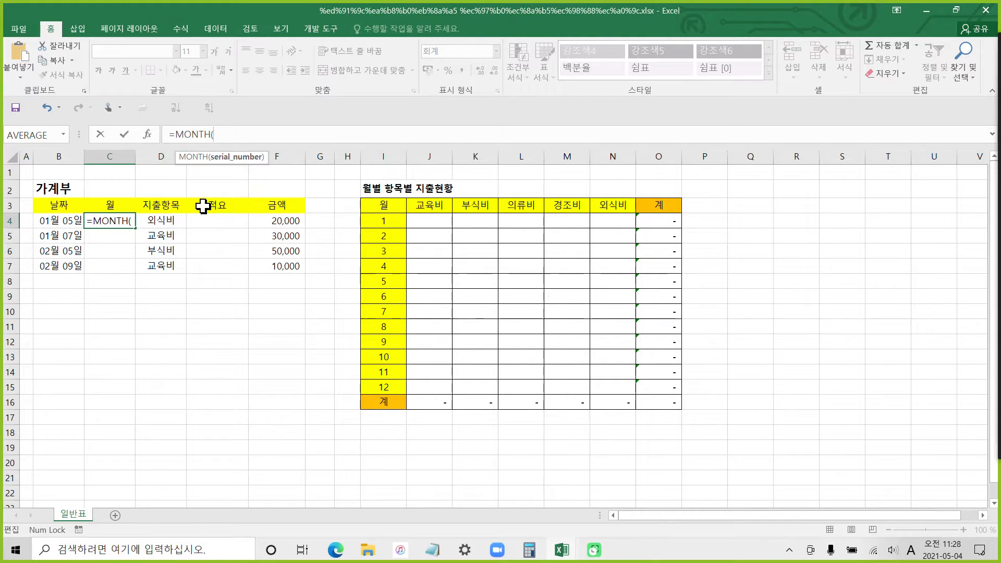
click(53, 222)
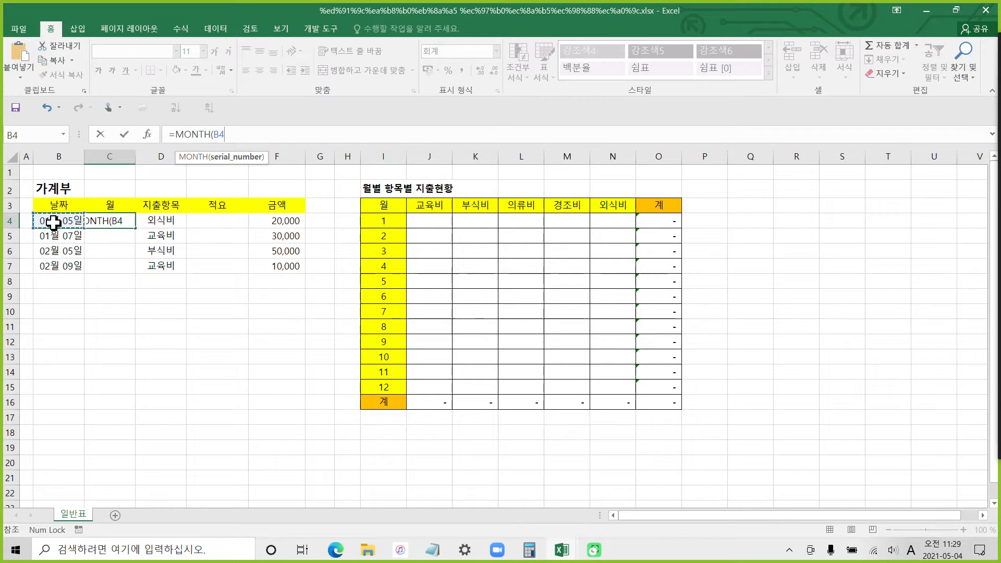
click(126, 134)
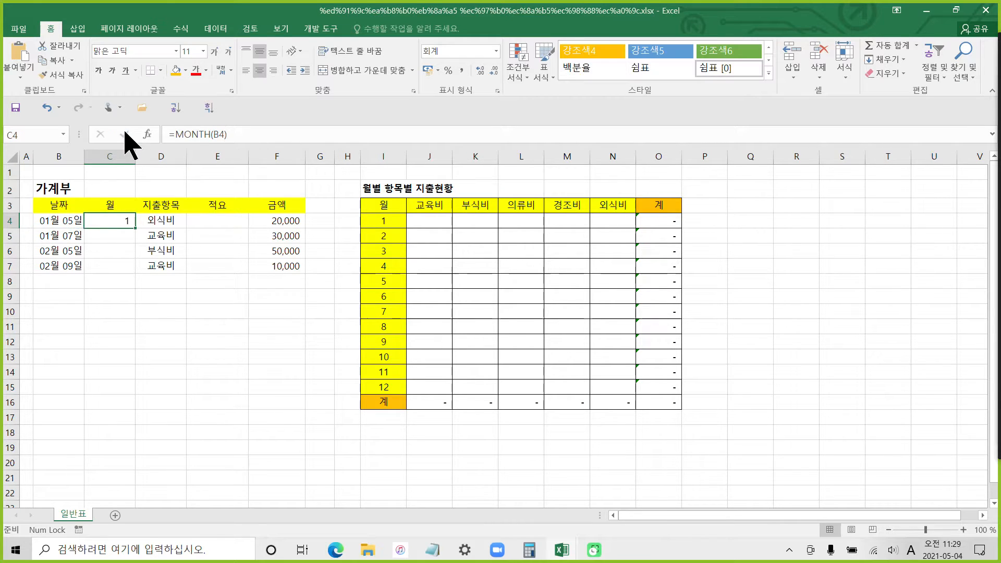
drag(137, 231, 139, 271)
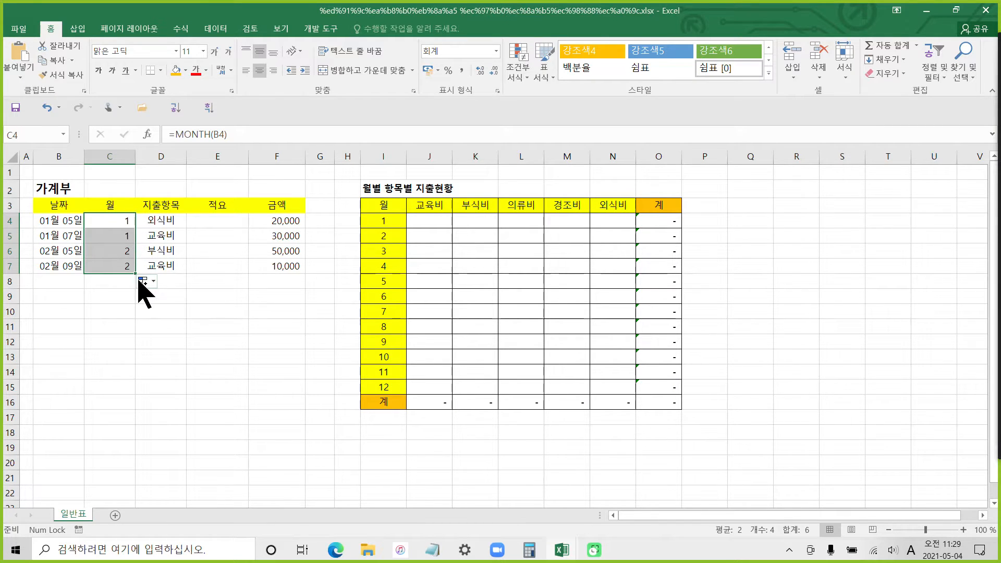
Compare the ledger's dates with the MONTH formulas in the 월 column and the month numbers in the 월별 항목별 지출현황 table.
click(66, 221)
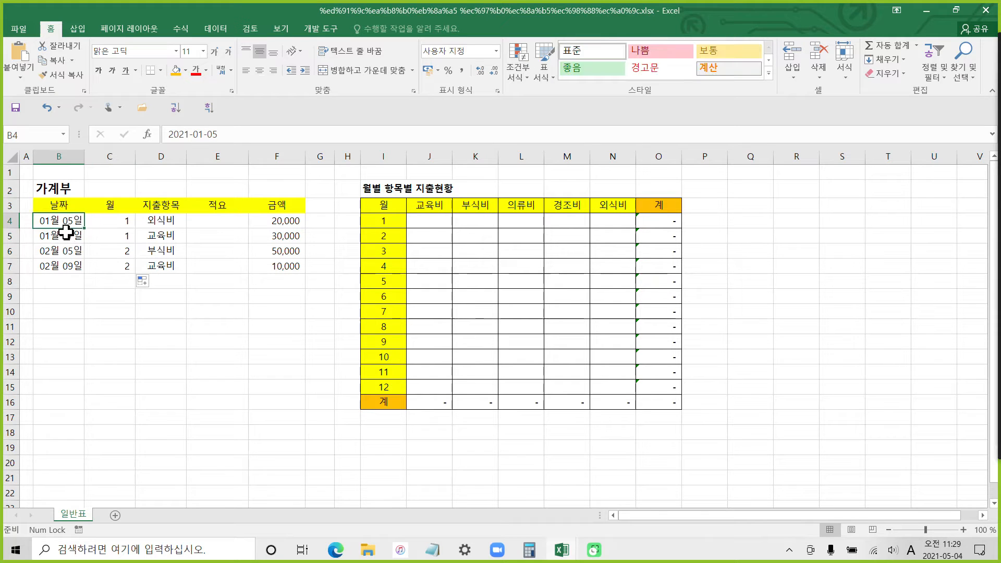
click(117, 226)
click(116, 240)
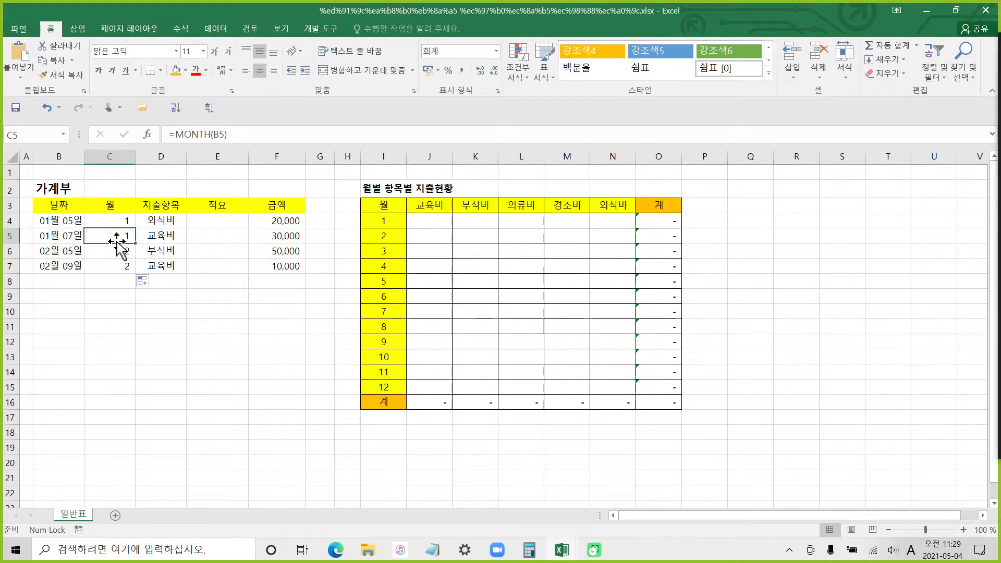
click(71, 254)
click(68, 268)
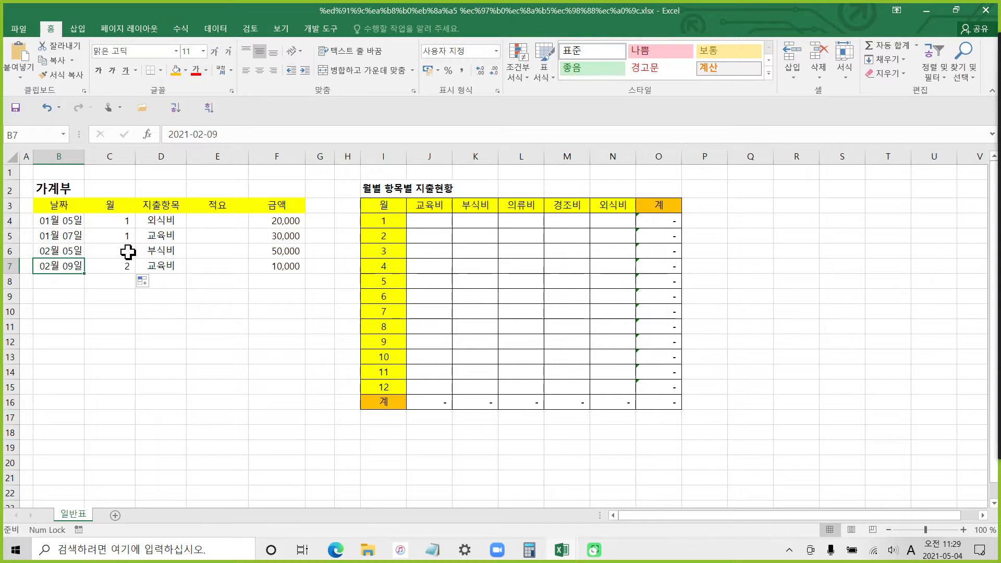
click(120, 265)
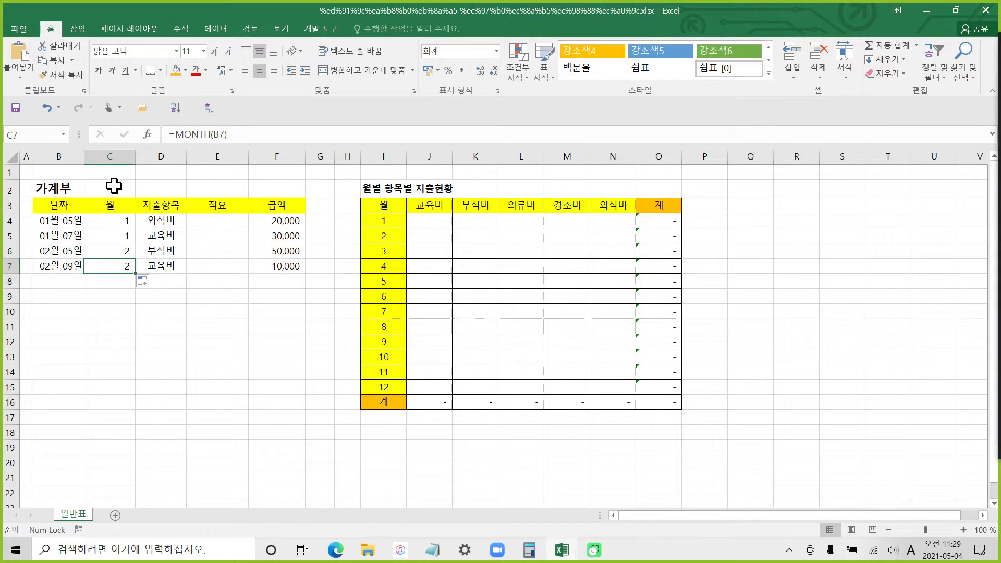
click(64, 207)
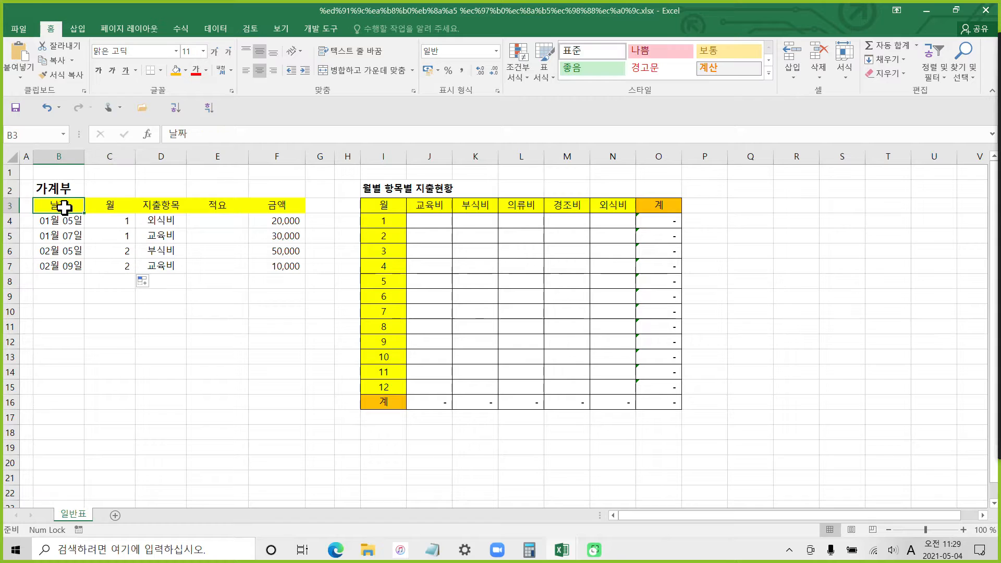
click(67, 219)
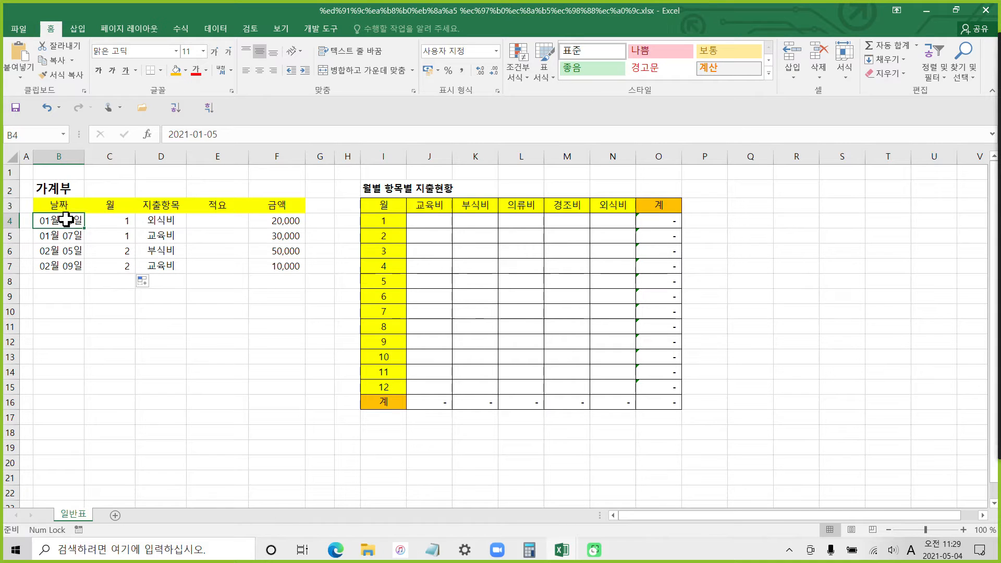
click(121, 221)
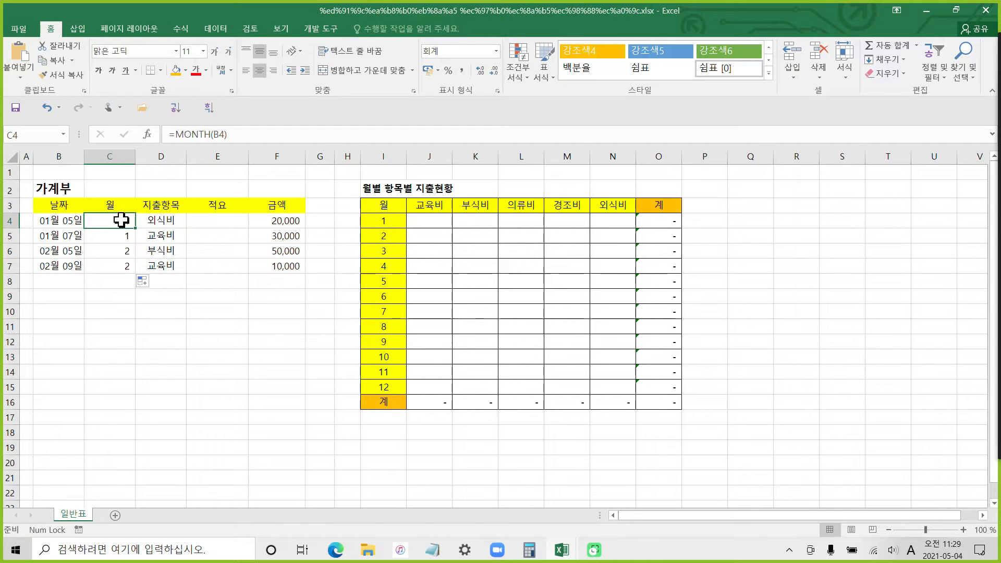
click(374, 219)
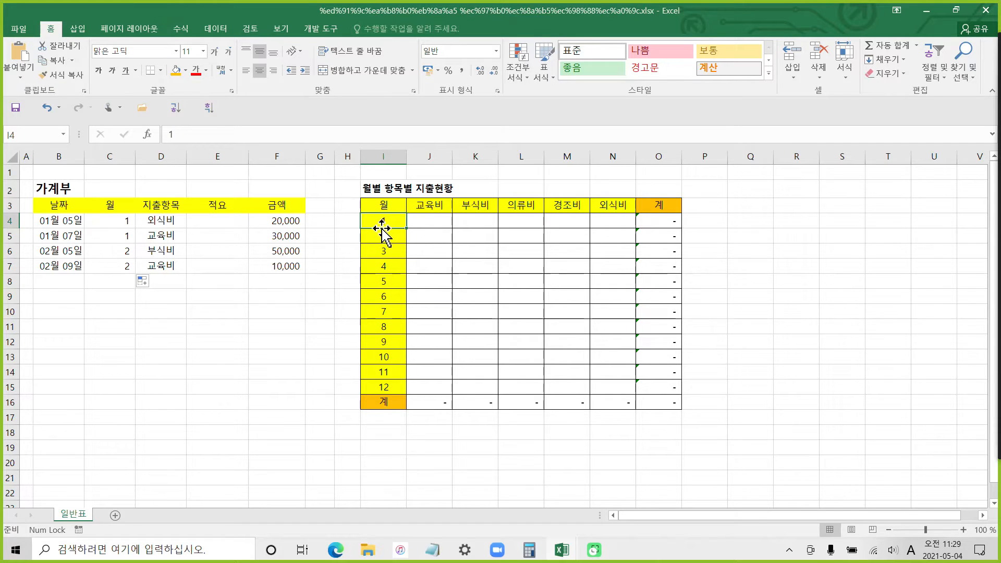
click(57, 224)
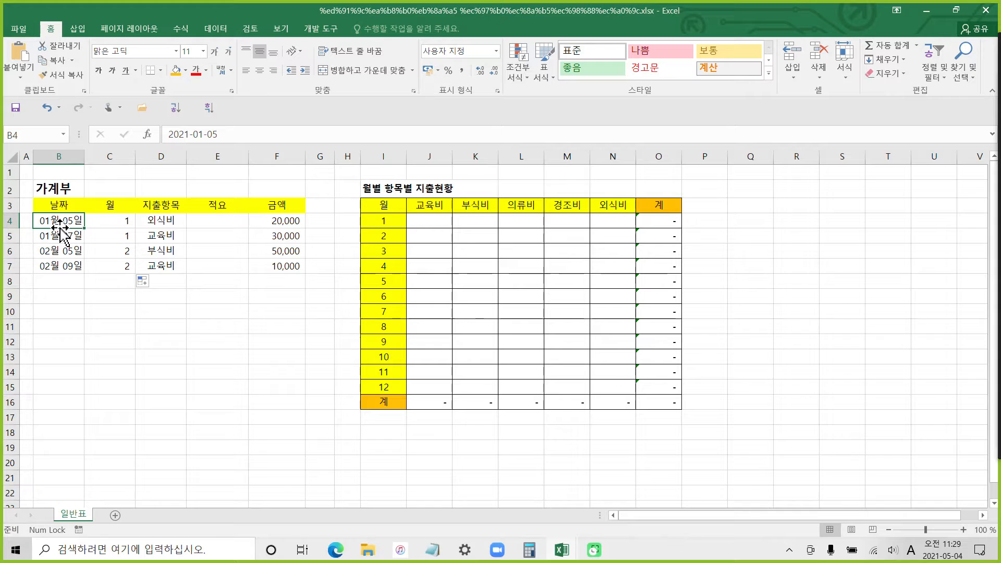
drag(393, 221, 389, 346)
click(387, 220)
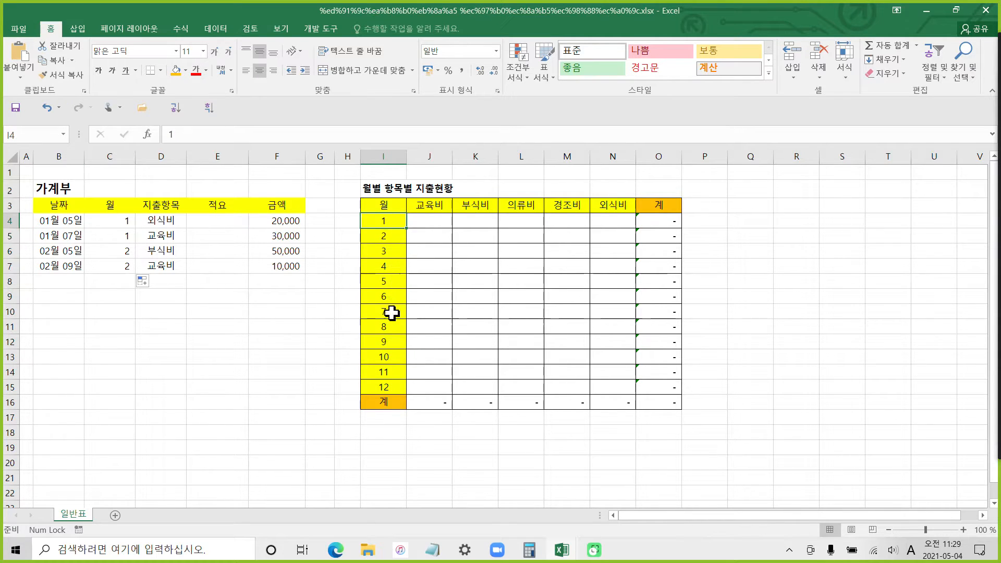
click(124, 222)
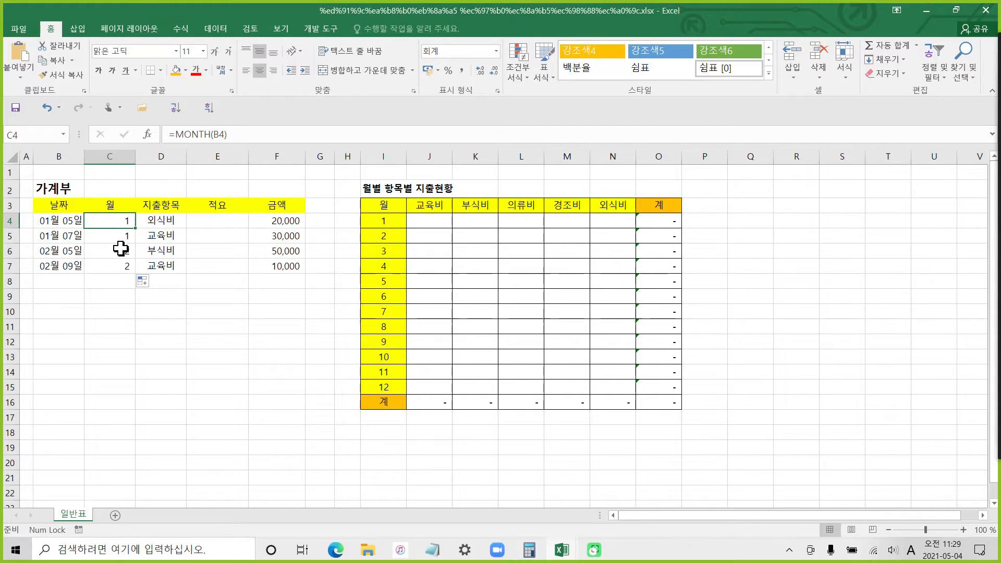
Hide column C, the ledger's 월 column.
click(119, 153)
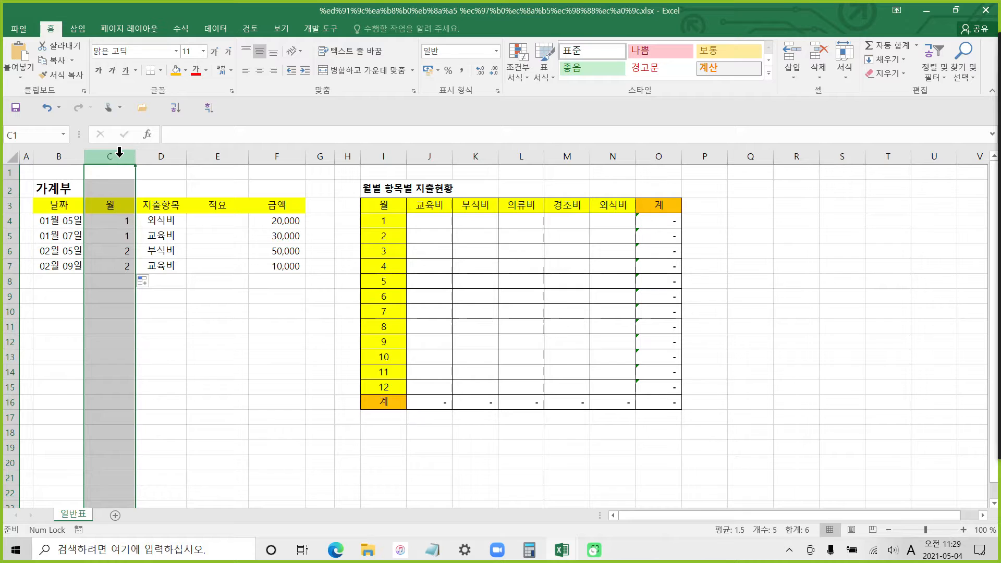
right_click(119, 153)
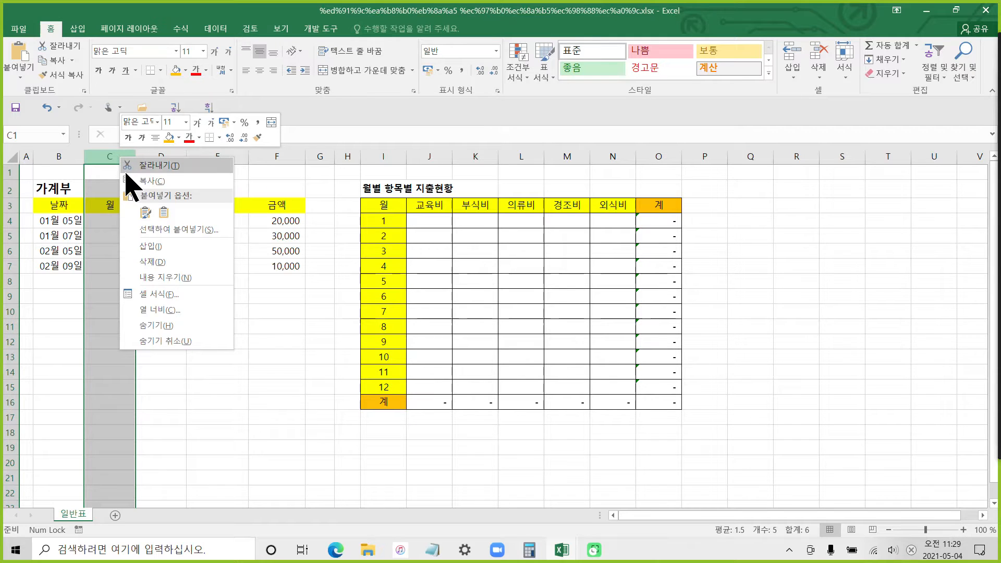
click(156, 340)
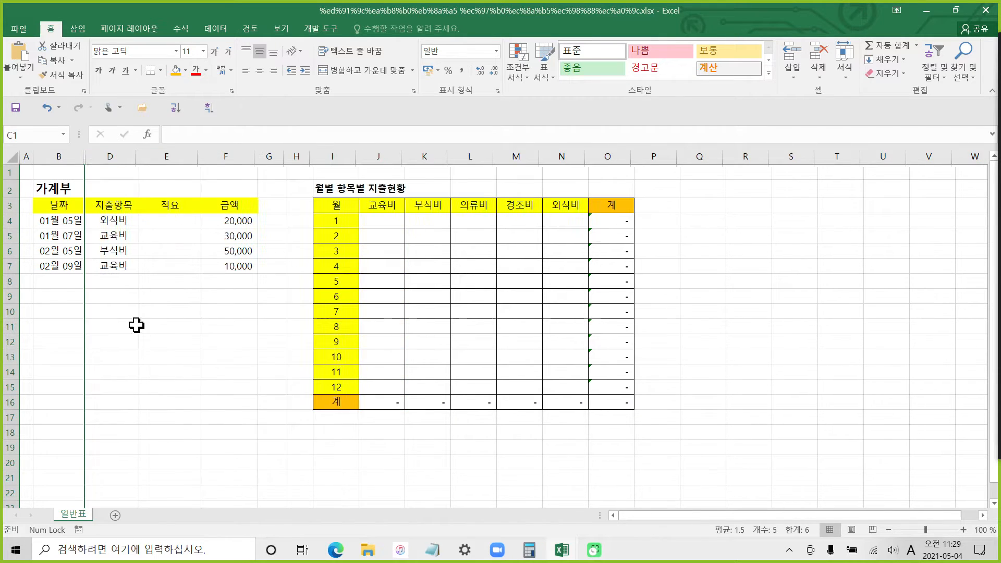
click(109, 296)
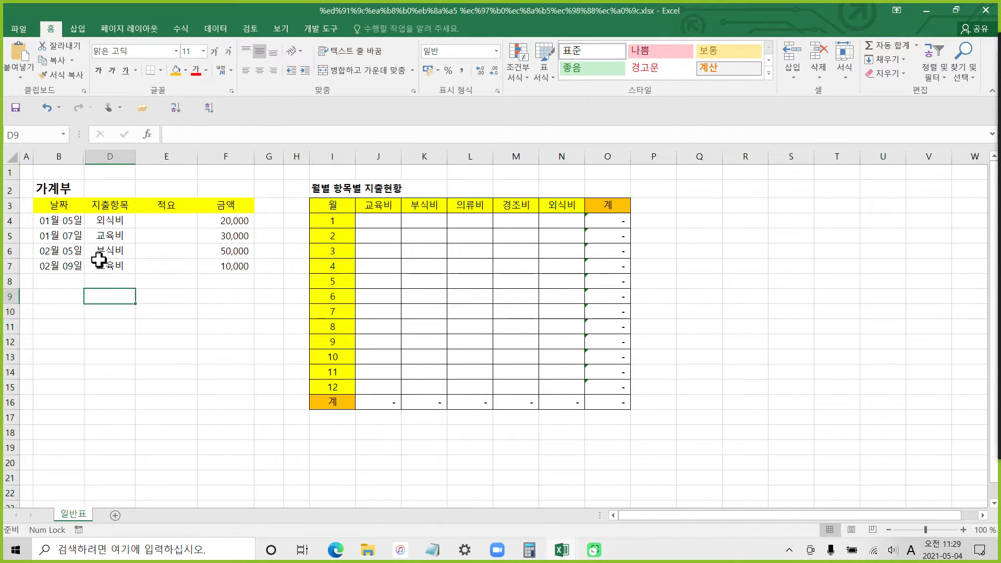
Unhide column C, the ledger's 월 column between columns B and D.
click(63, 222)
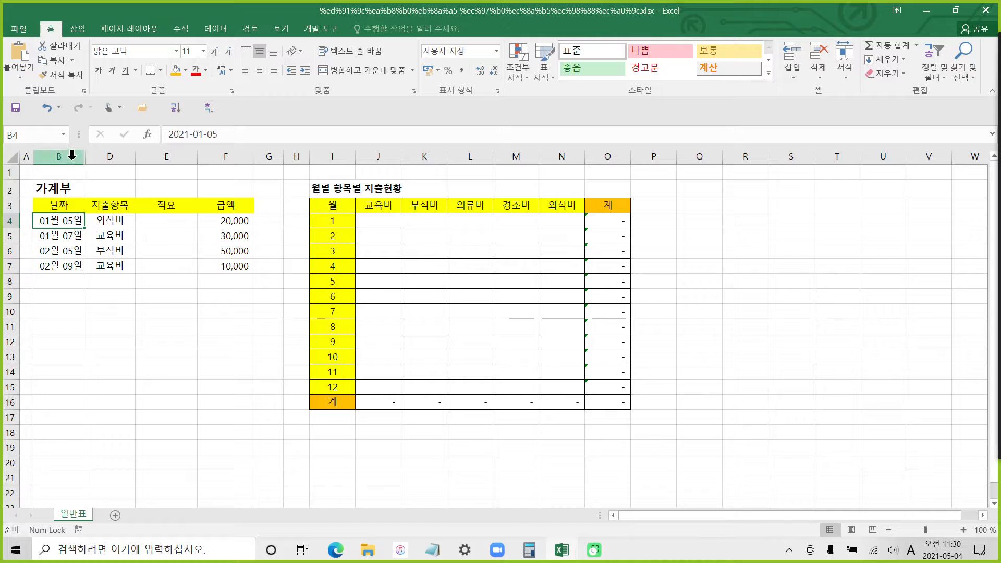
click(375, 223)
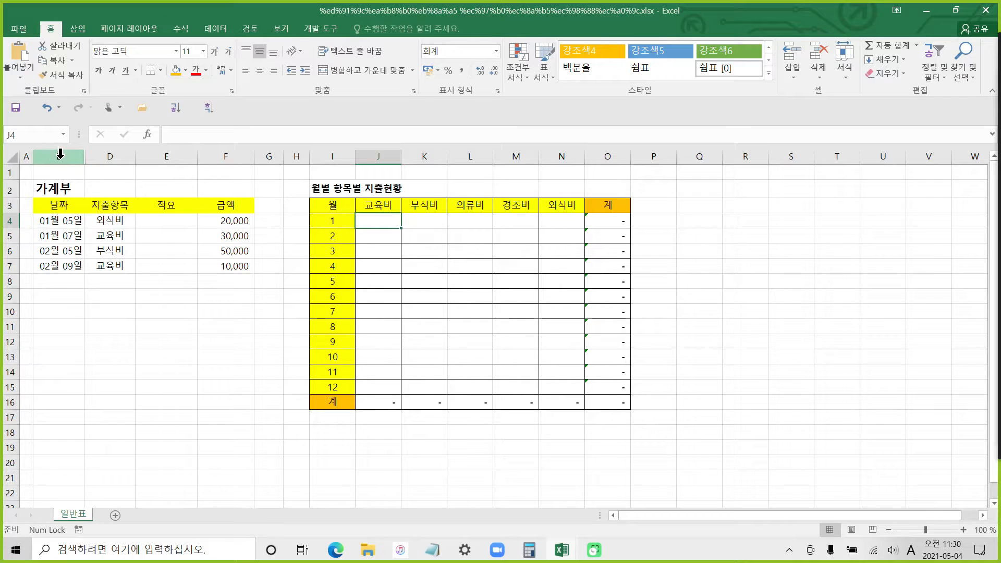
drag(65, 155, 113, 153)
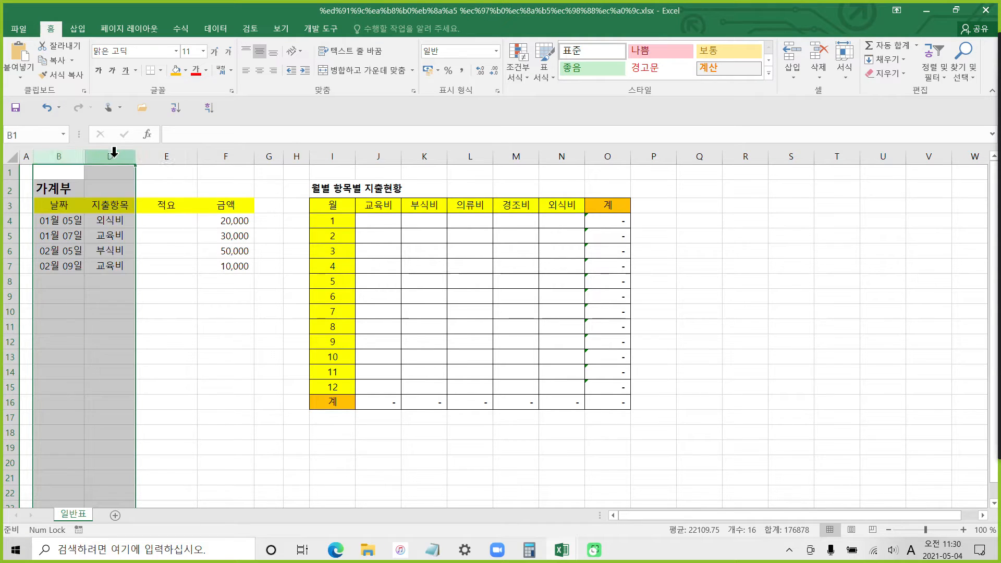
right_click(114, 154)
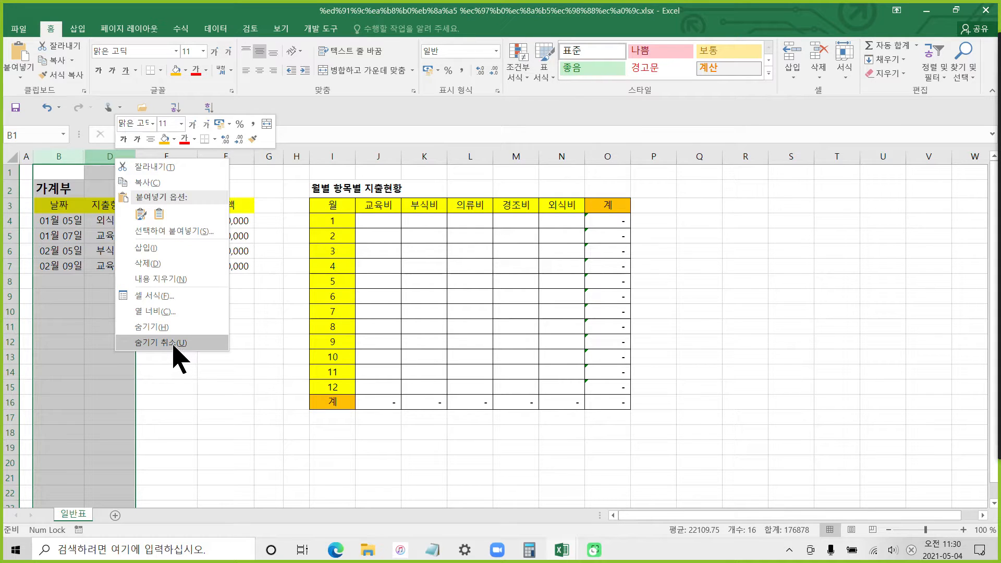
click(174, 342)
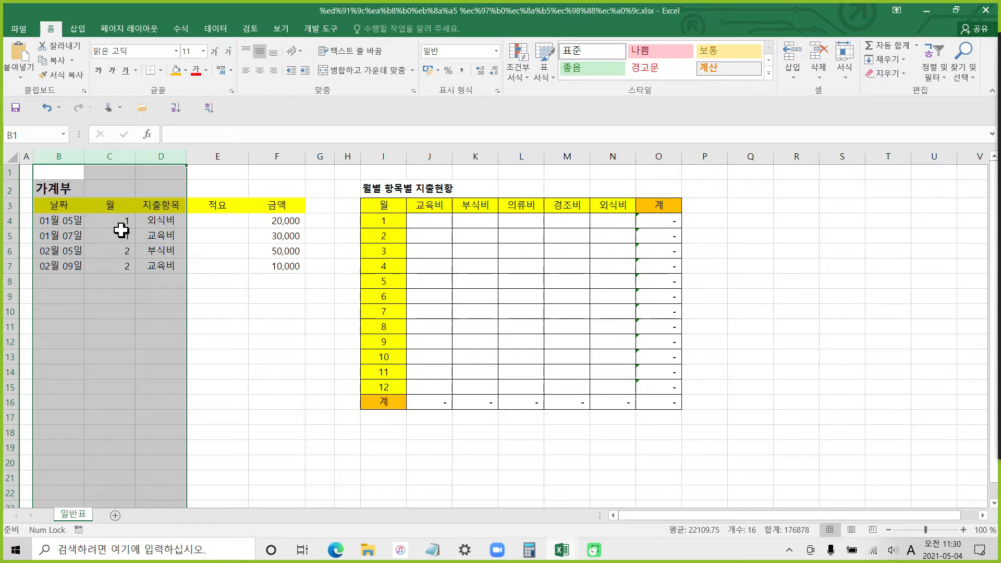
Check the ledger's 월 and 지출항목 entries and slightly widen column D.
click(120, 222)
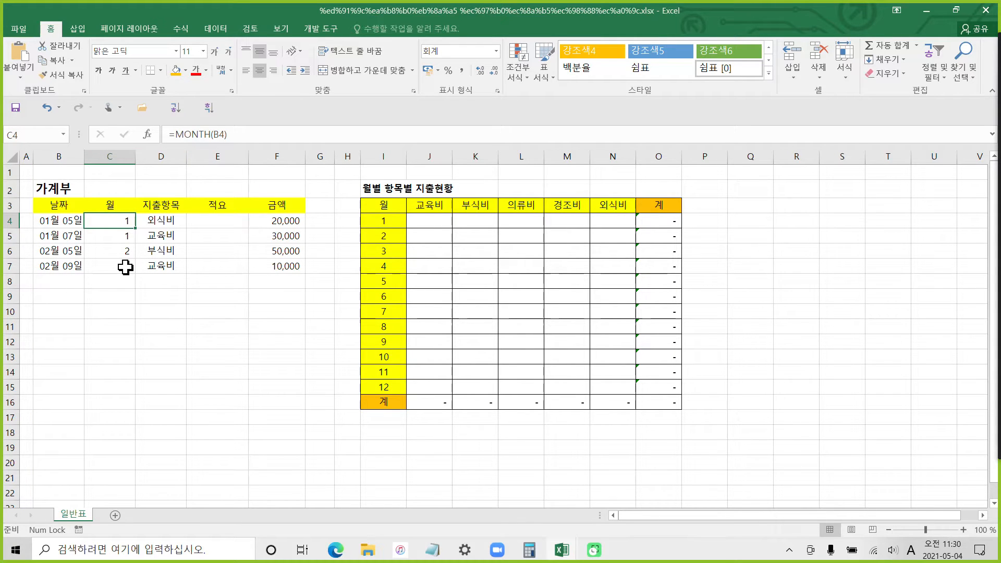
click(161, 221)
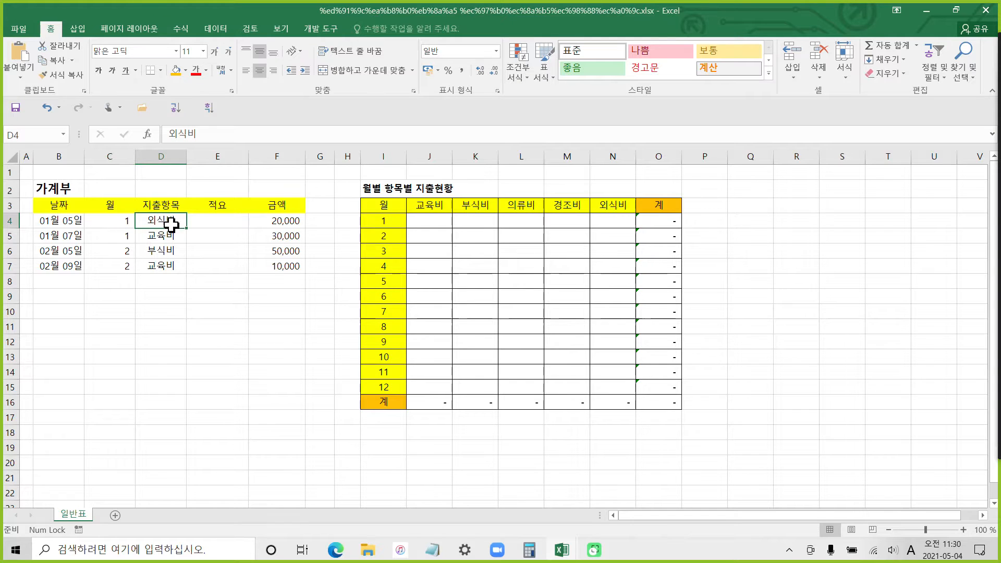
click(160, 236)
click(158, 251)
click(157, 267)
click(164, 220)
drag(188, 156, 203, 155)
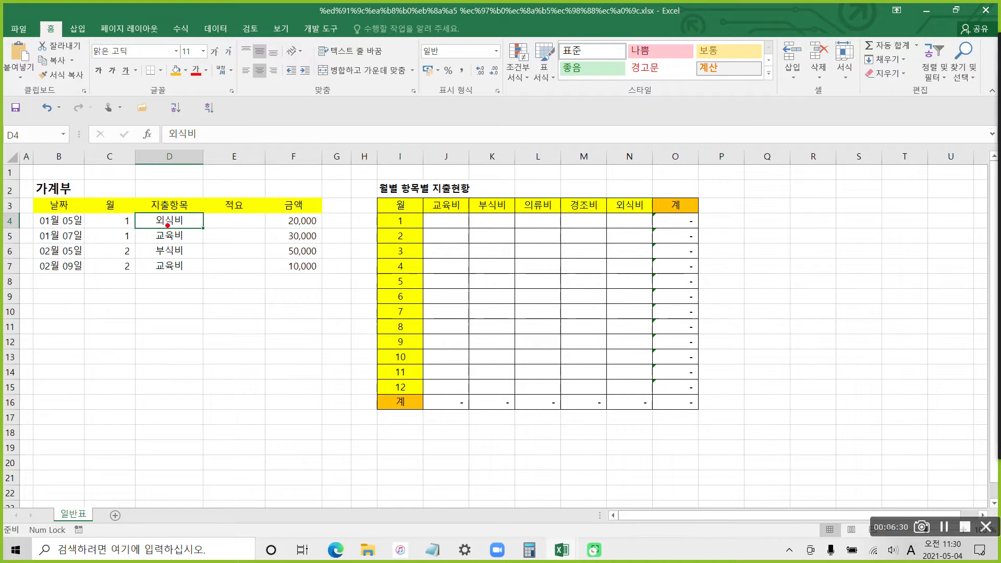
Review the 지출항목 entries against the summary table's category headers and slightly widen column E, the 적요 column.
drag(423, 223, 638, 218)
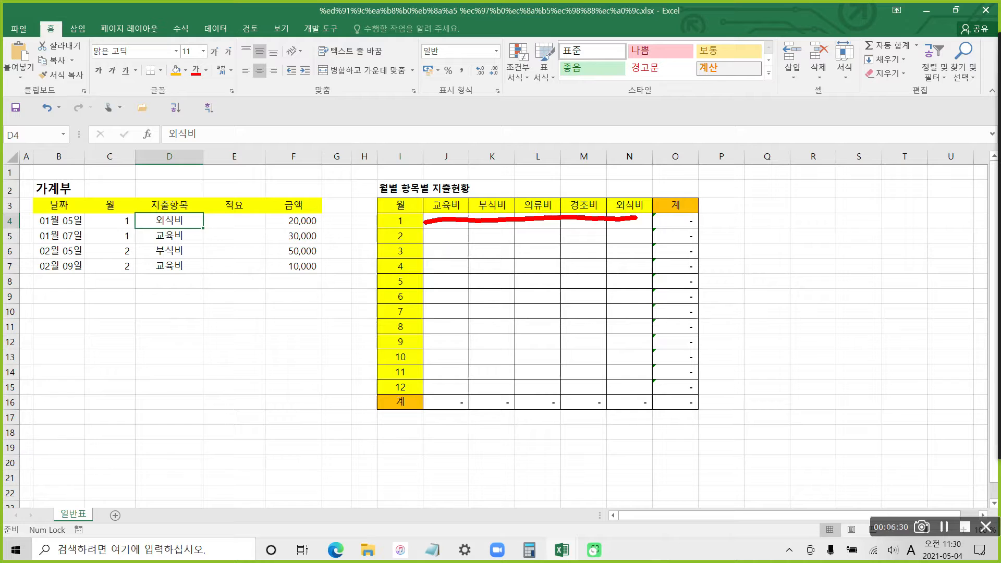
key(Escape)
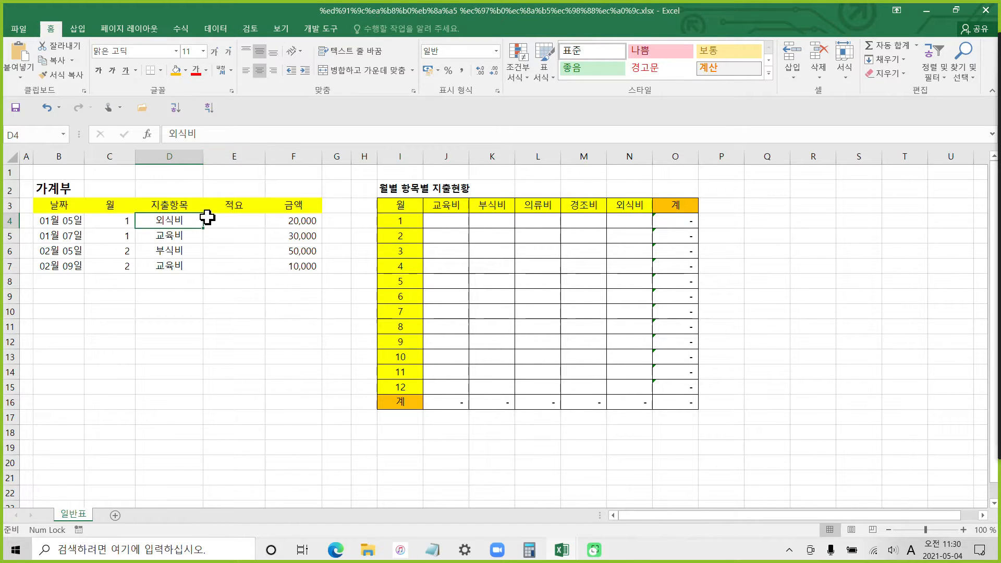
click(167, 269)
drag(168, 219, 166, 262)
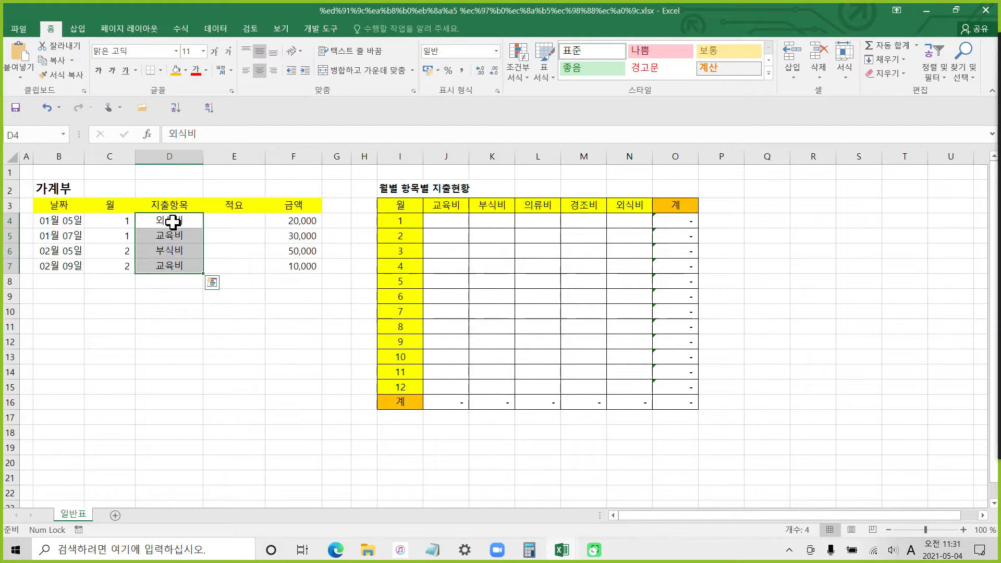
click(172, 222)
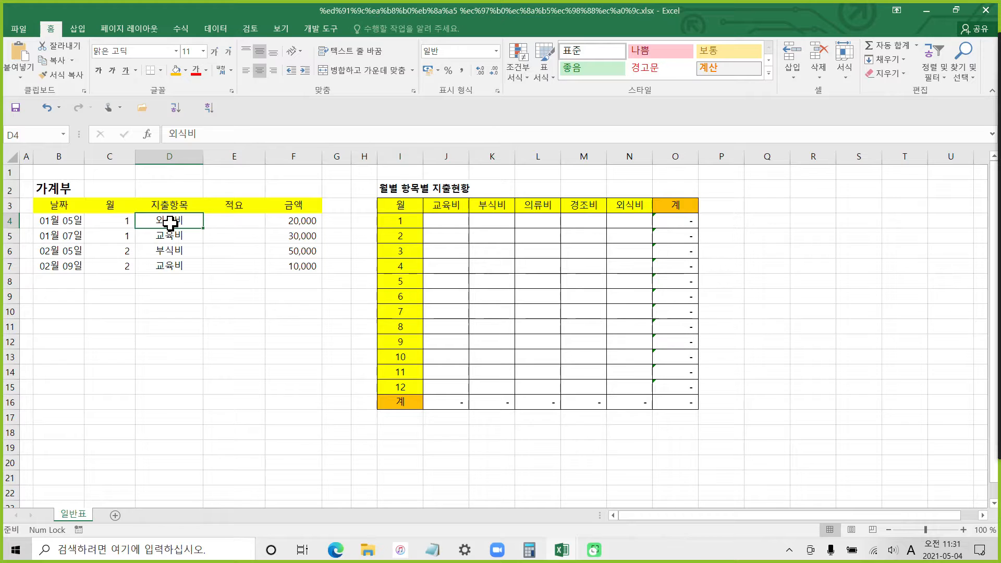
click(228, 220)
drag(264, 155, 279, 155)
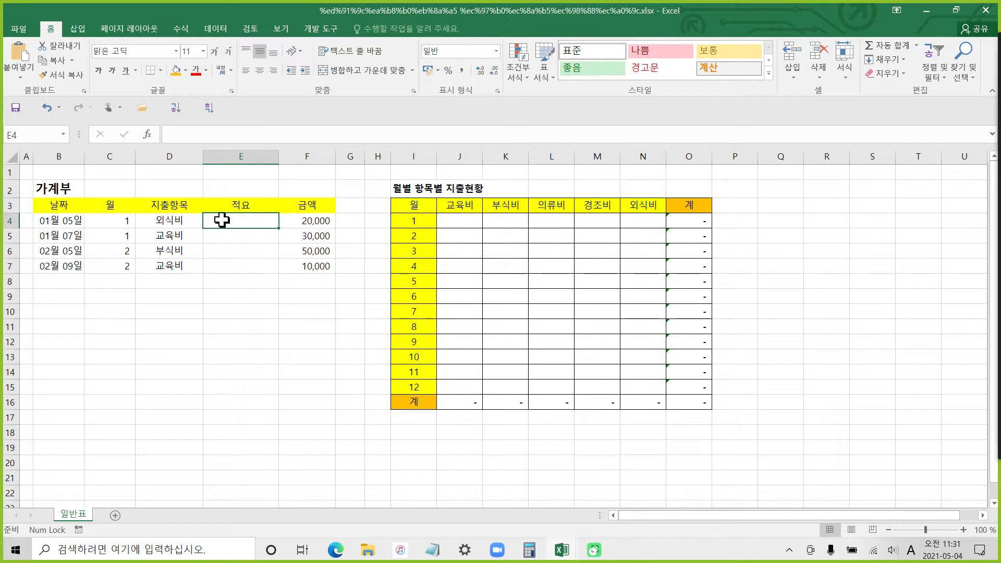
Examine the ledger's 금액 amounts and the month and category headings of the 월별 항목별 지출현황 table they must feed.
click(320, 221)
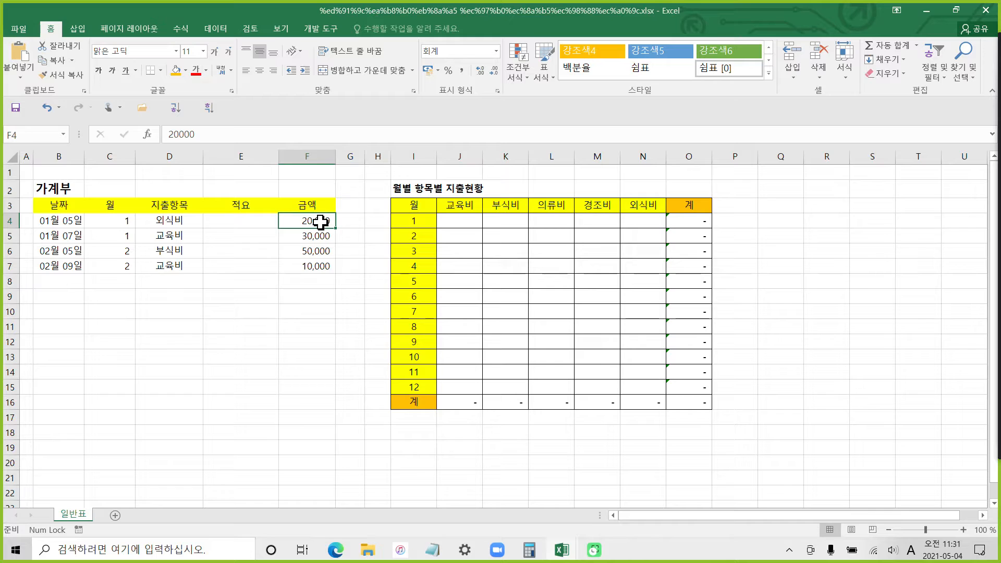
click(319, 234)
click(315, 251)
click(312, 268)
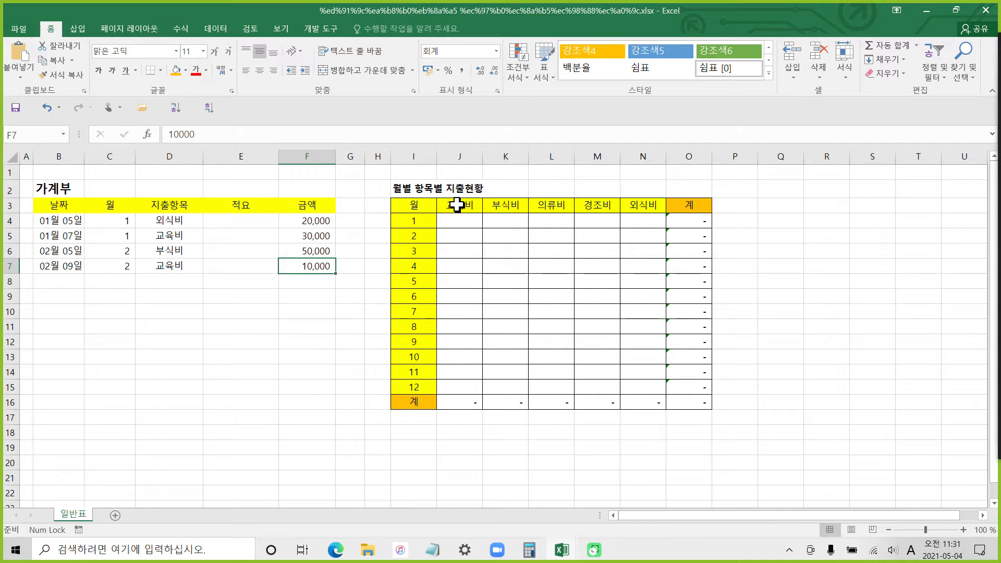
drag(414, 220, 414, 387)
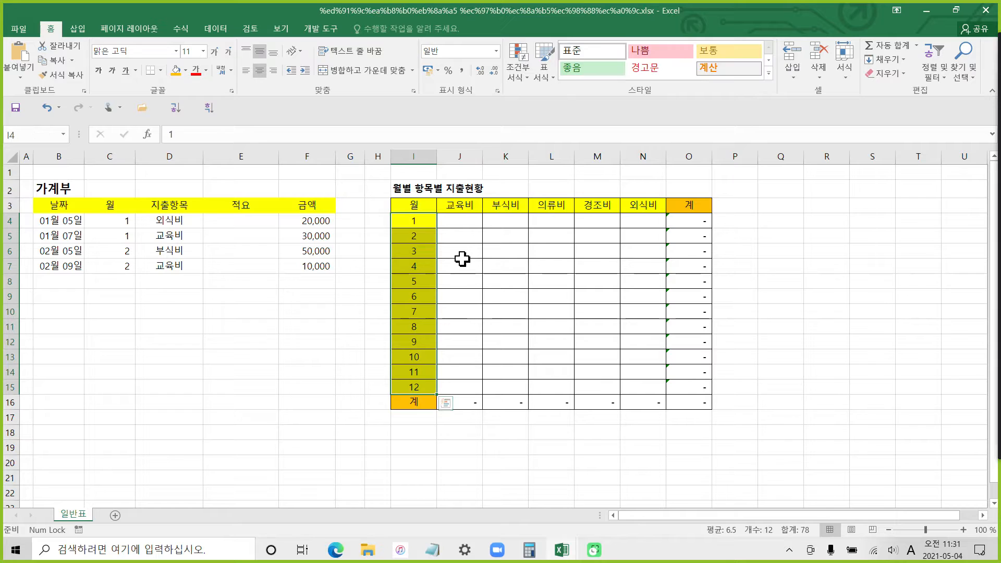
click(459, 203)
drag(458, 202, 642, 206)
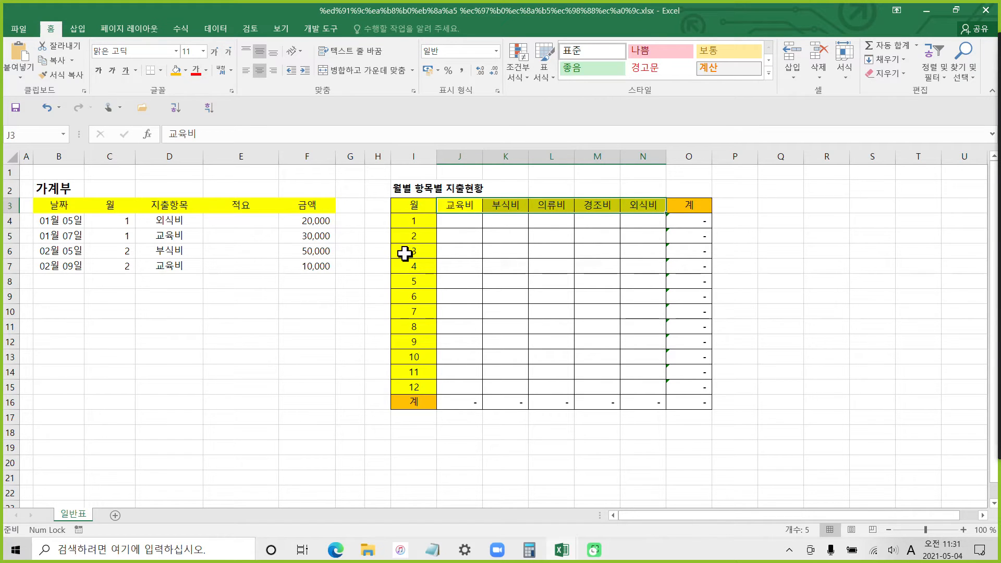
drag(416, 221, 422, 372)
drag(454, 204, 628, 205)
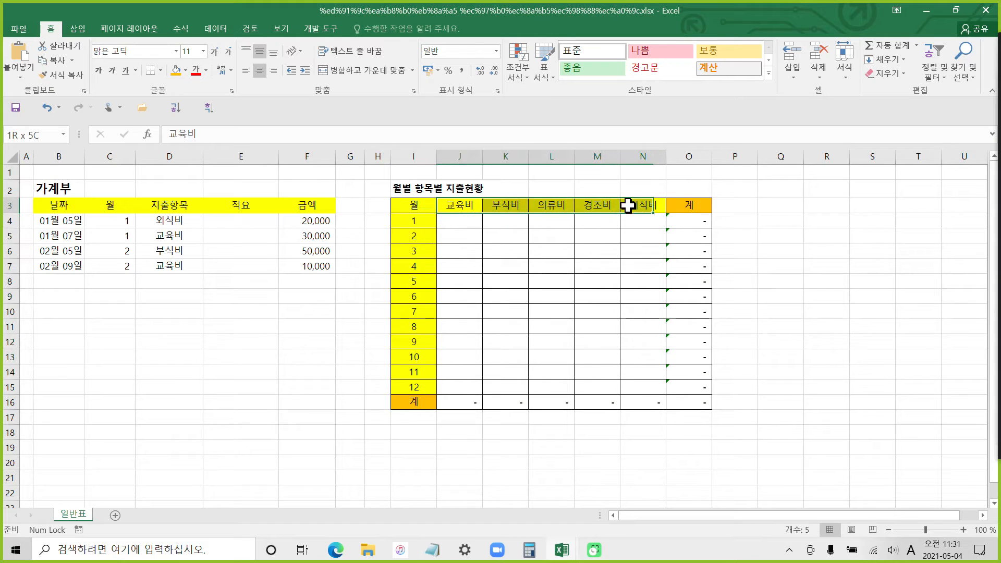
click(112, 221)
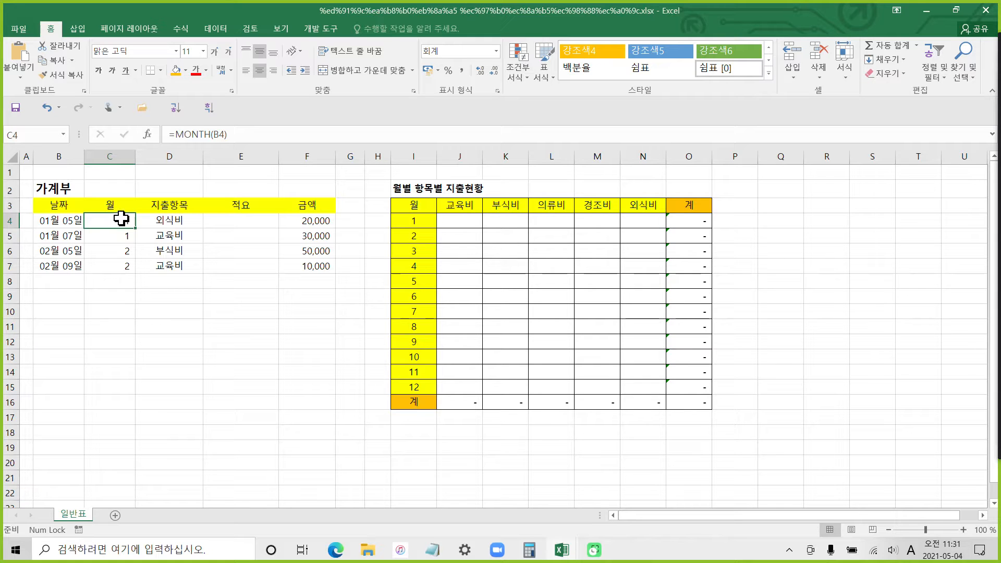
drag(429, 206, 690, 402)
click(447, 219)
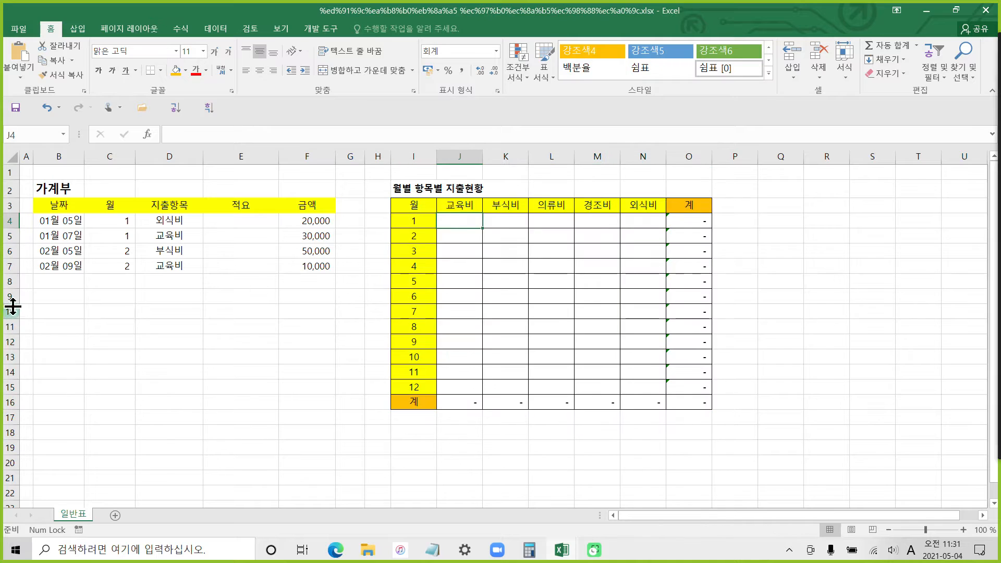
Compare the filled cells of the ledger's 월 column with the range covered by the defined name 월.
click(112, 219)
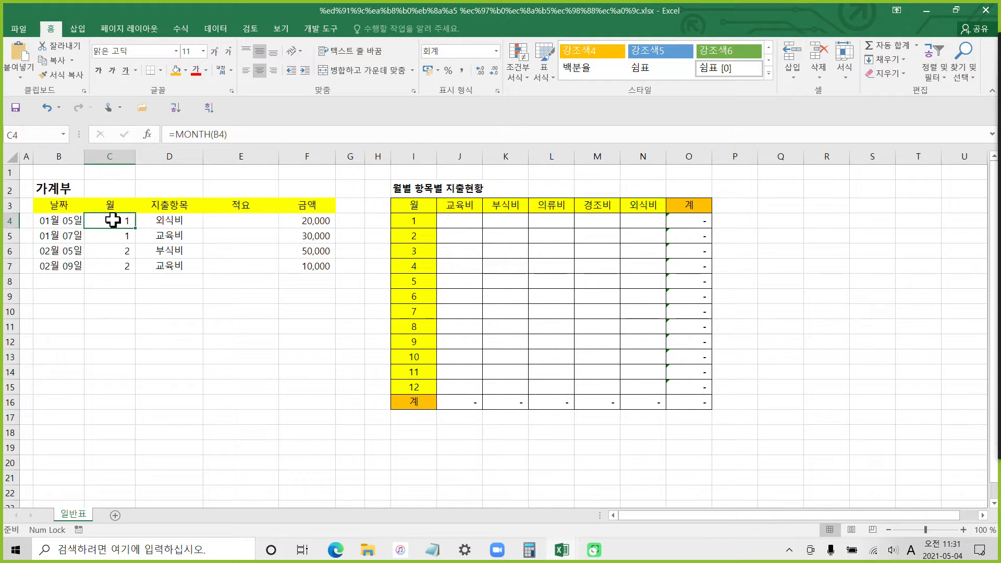
mouse_move(113, 220)
mouse_down()
mouse_move(114, 267)
mouse_move(110, 221)
mouse_up()
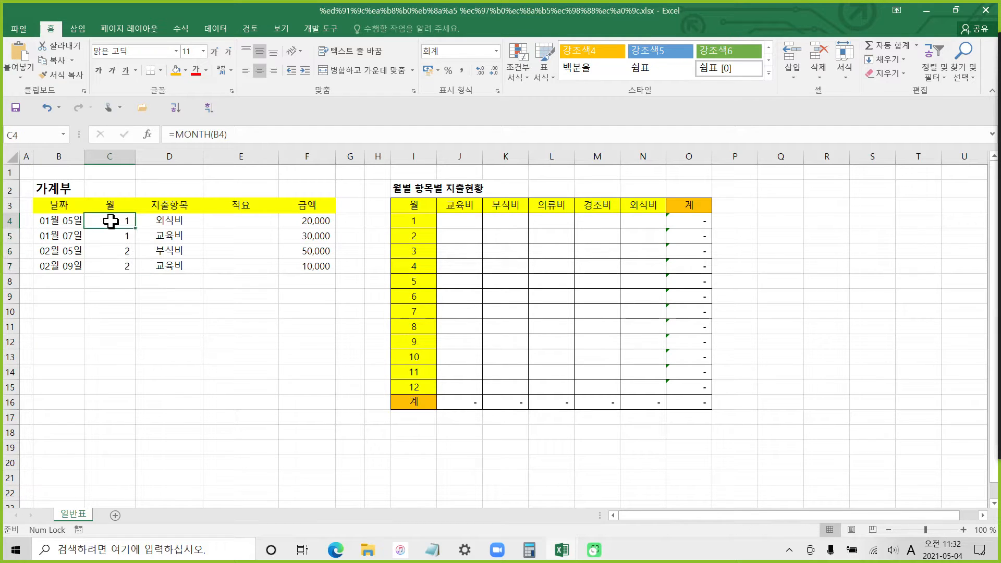
click(111, 156)
click(115, 221)
click(63, 134)
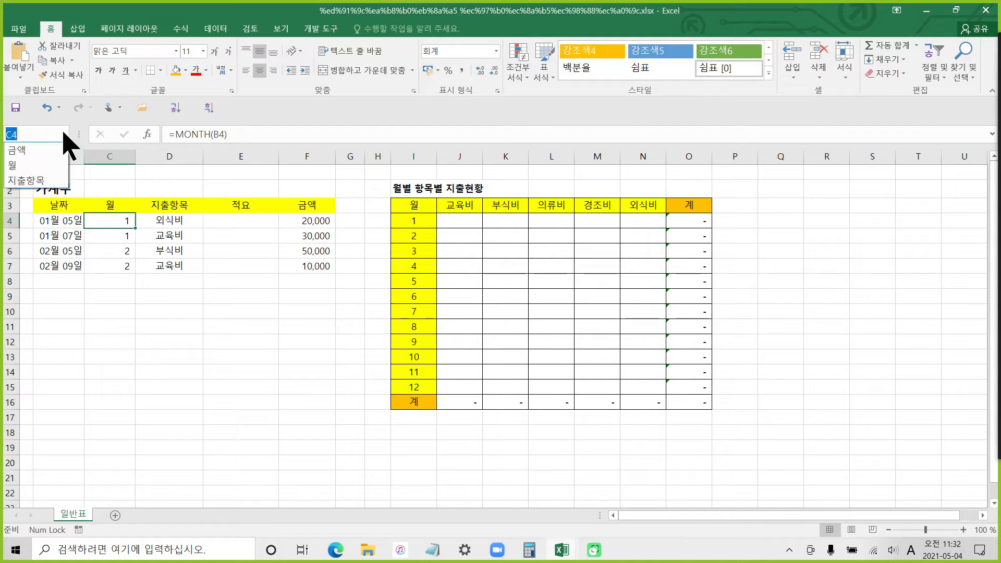
click(33, 166)
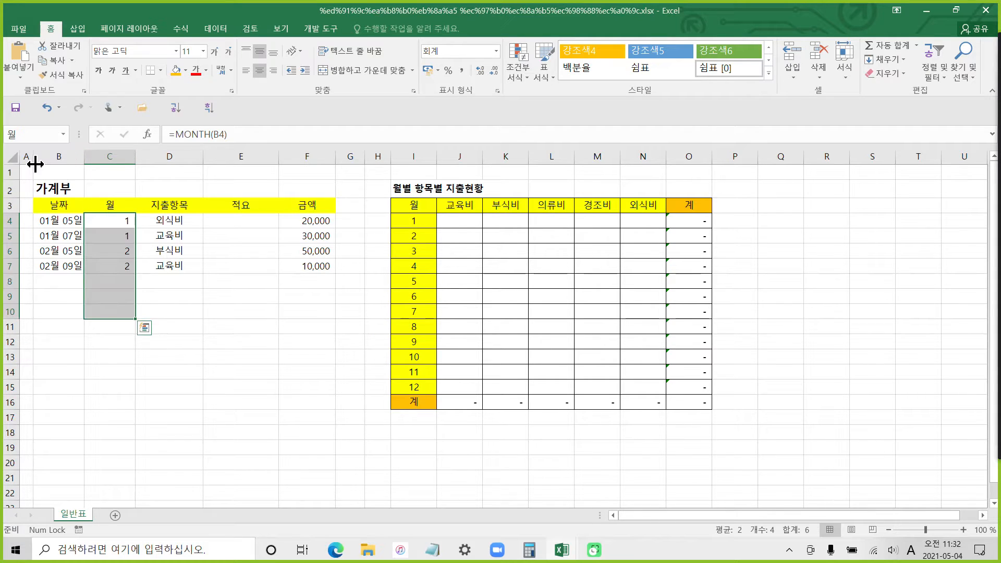
click(120, 220)
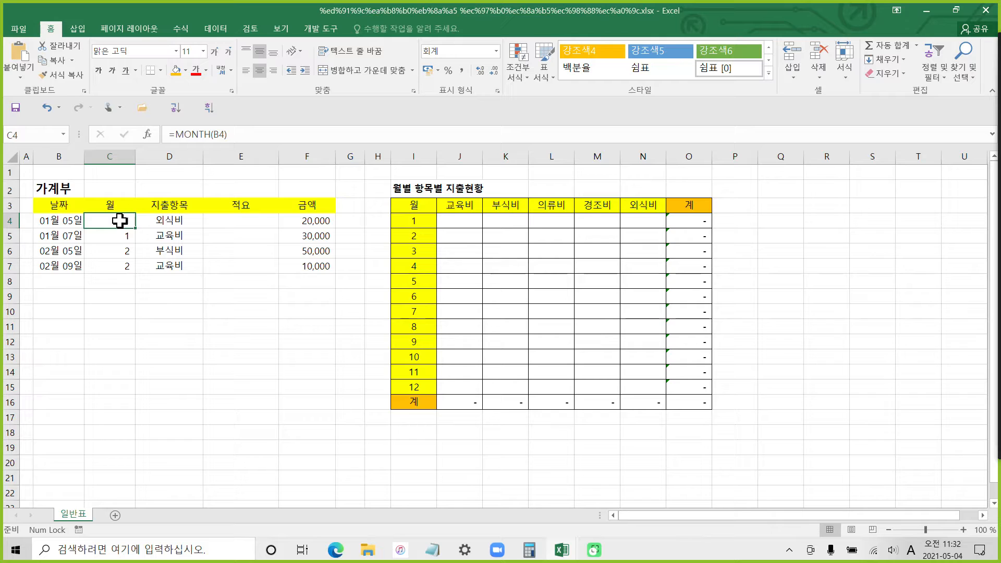
drag(119, 221, 120, 273)
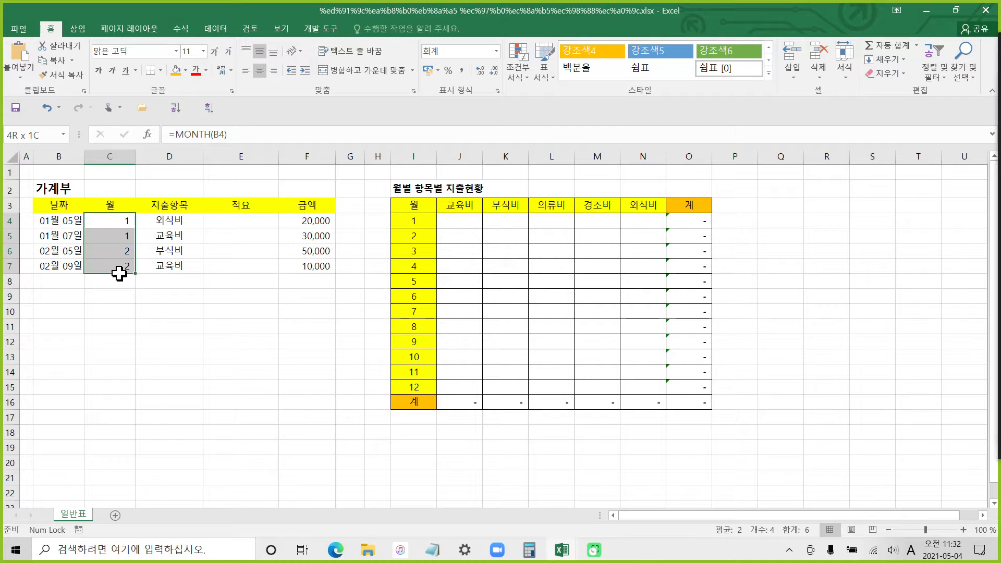
click(121, 283)
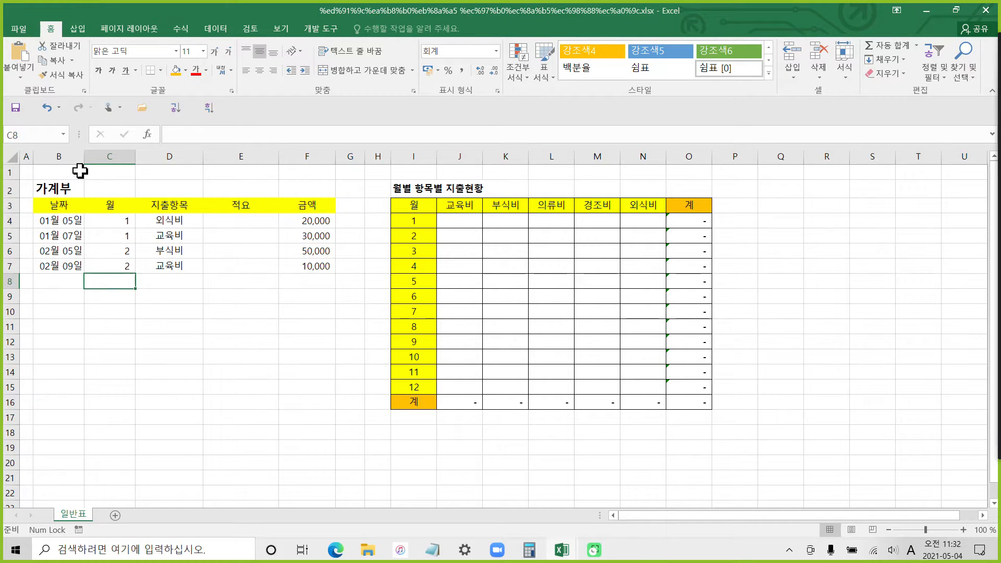
click(64, 135)
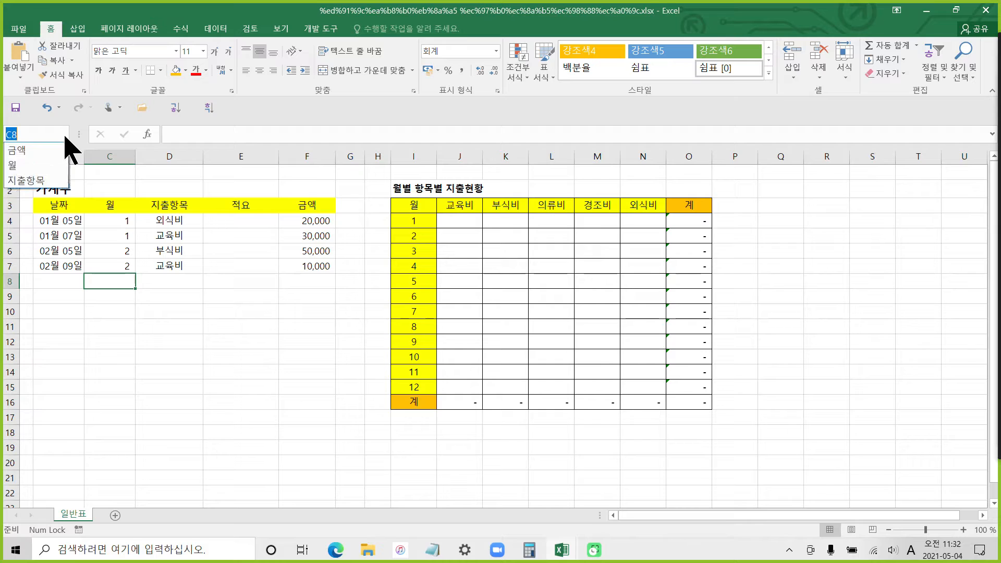
click(26, 165)
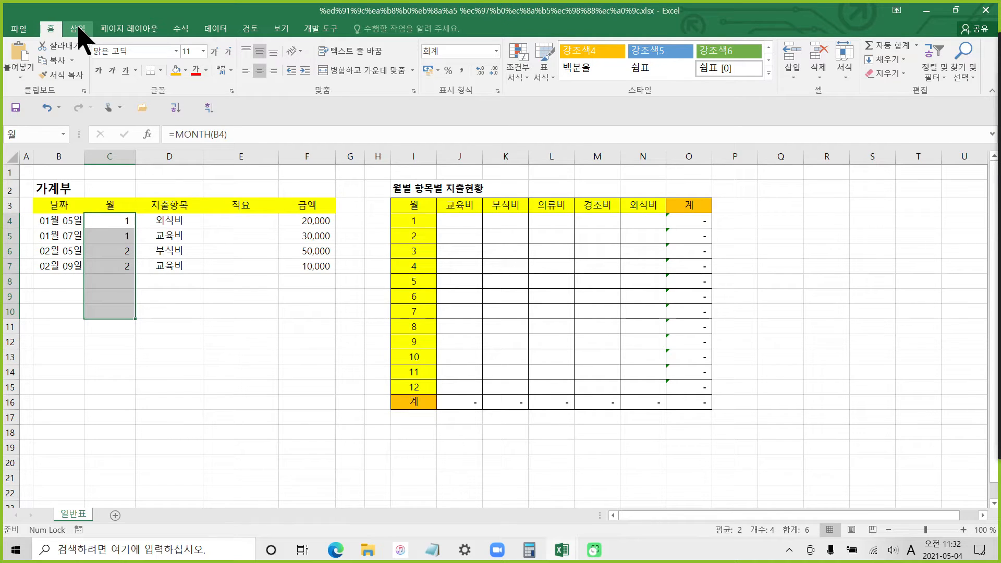
Open the Name Manager, check the defined names' references and delete the name 지출항목.
click(211, 31)
click(183, 30)
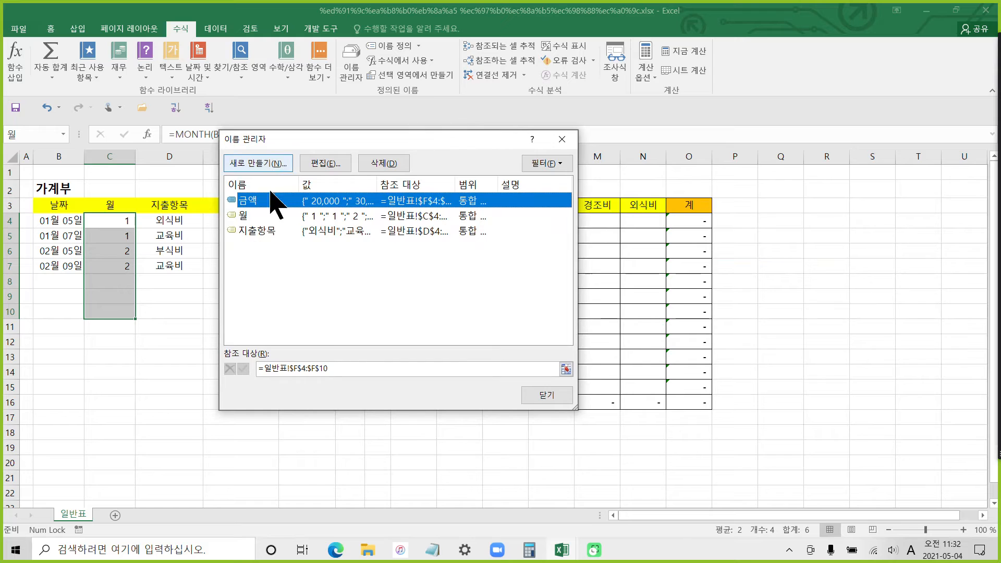
click(248, 216)
click(246, 201)
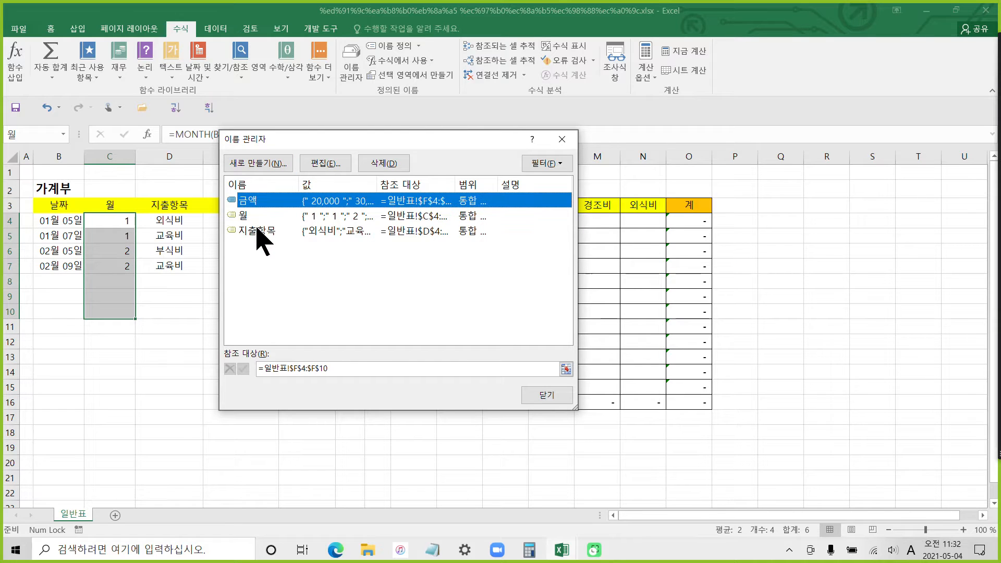
click(257, 230)
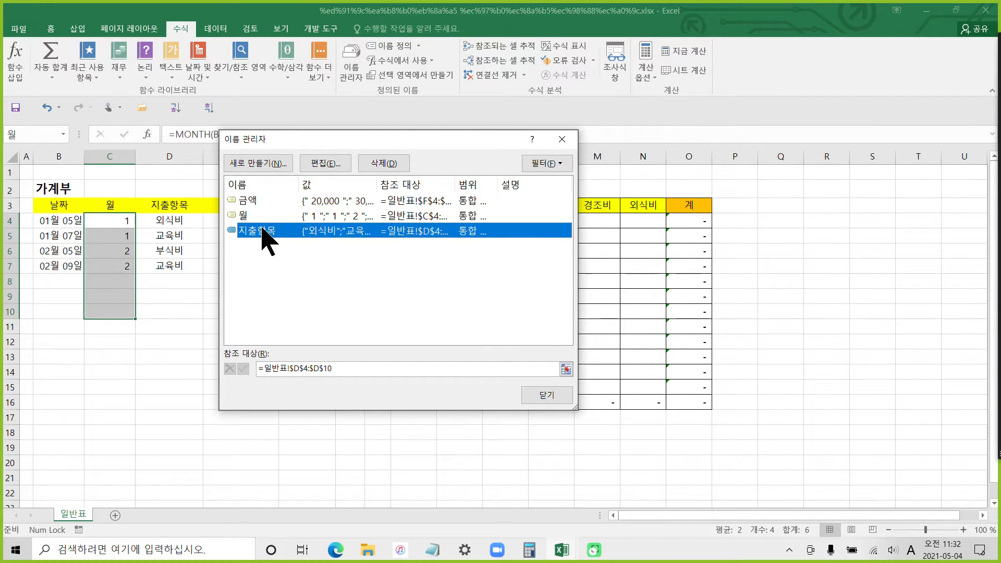
click(385, 163)
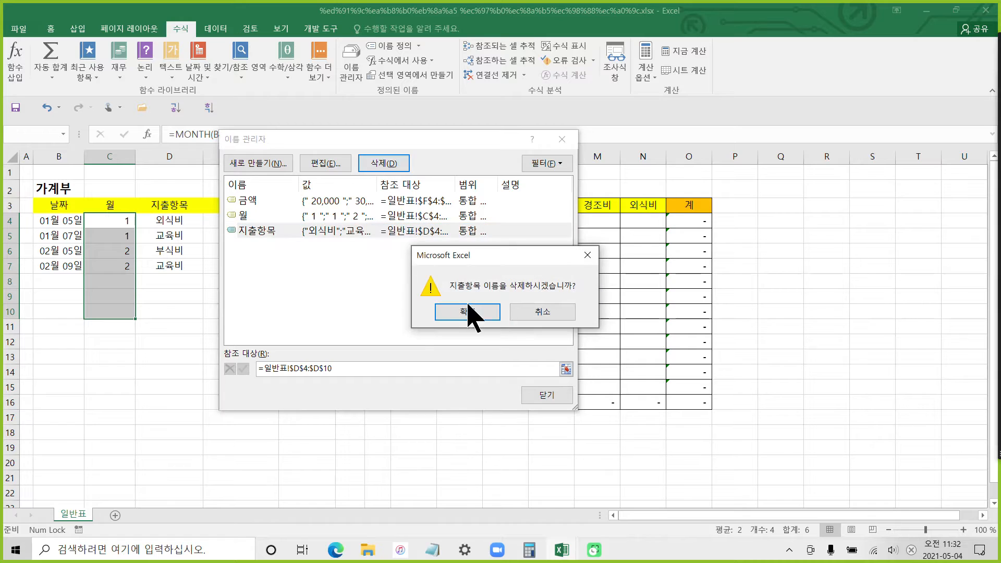
click(458, 306)
Delete the defined names 월 and 금액 and close the Name Manager.
click(291, 215)
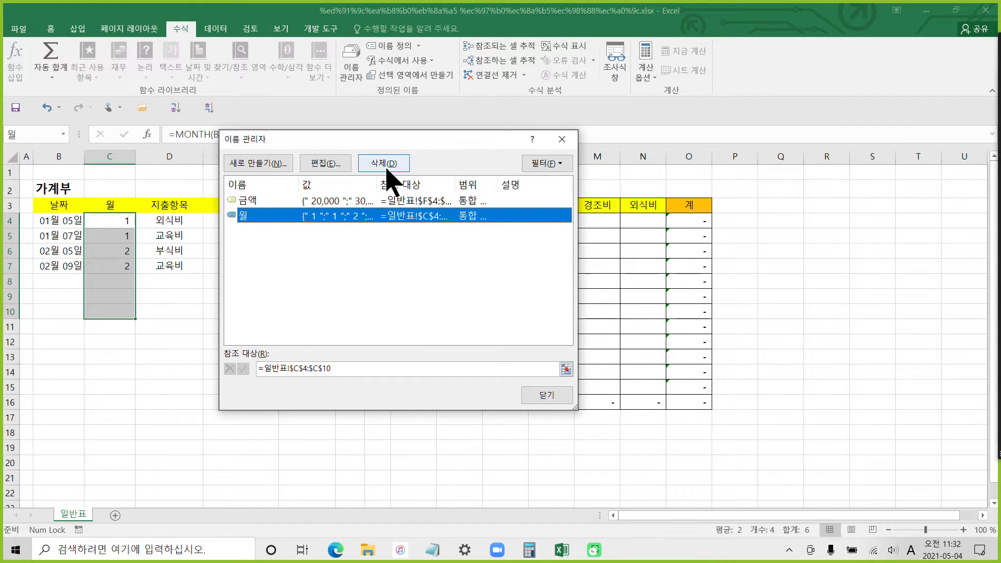
click(386, 164)
click(442, 309)
click(274, 203)
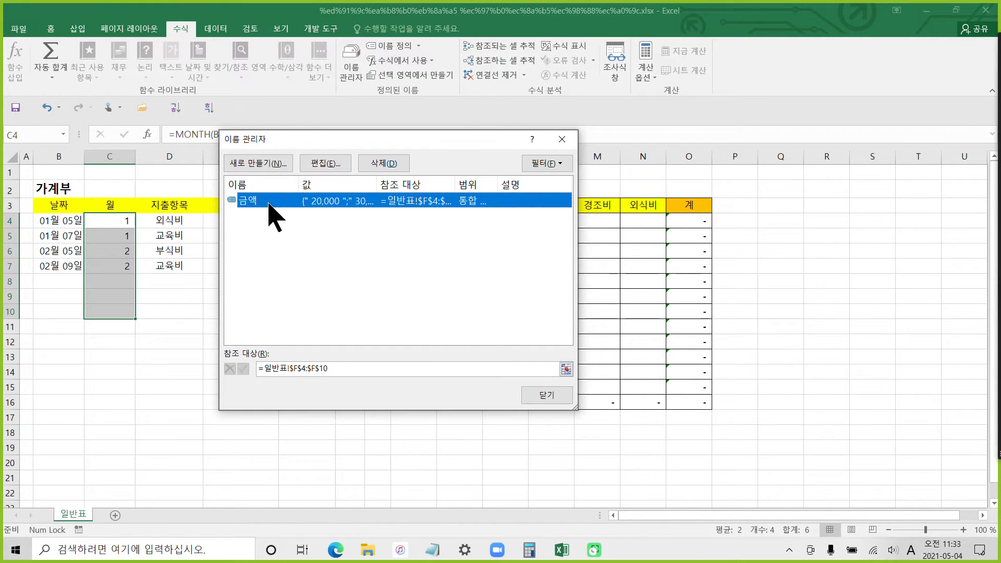
click(386, 163)
click(469, 311)
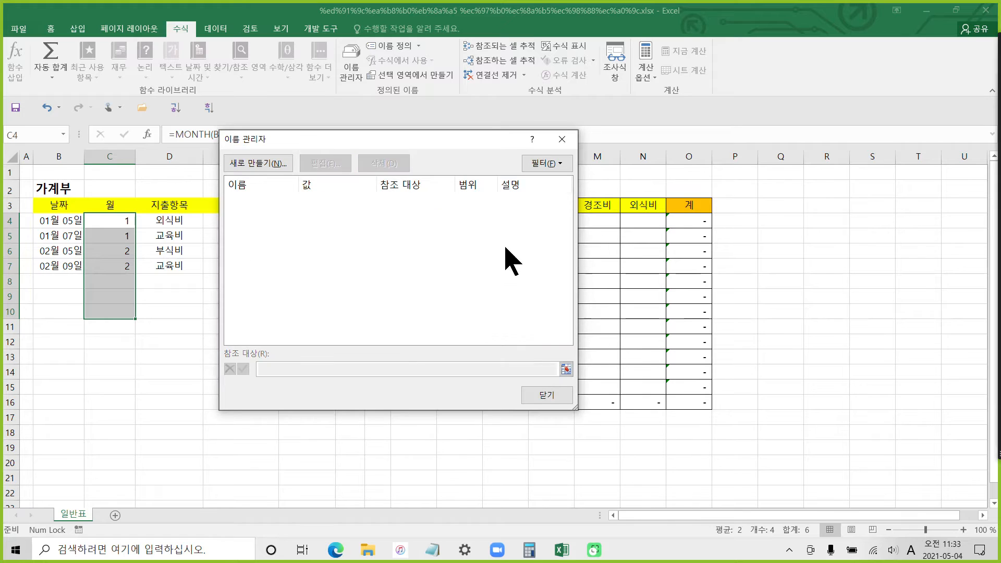
click(566, 395)
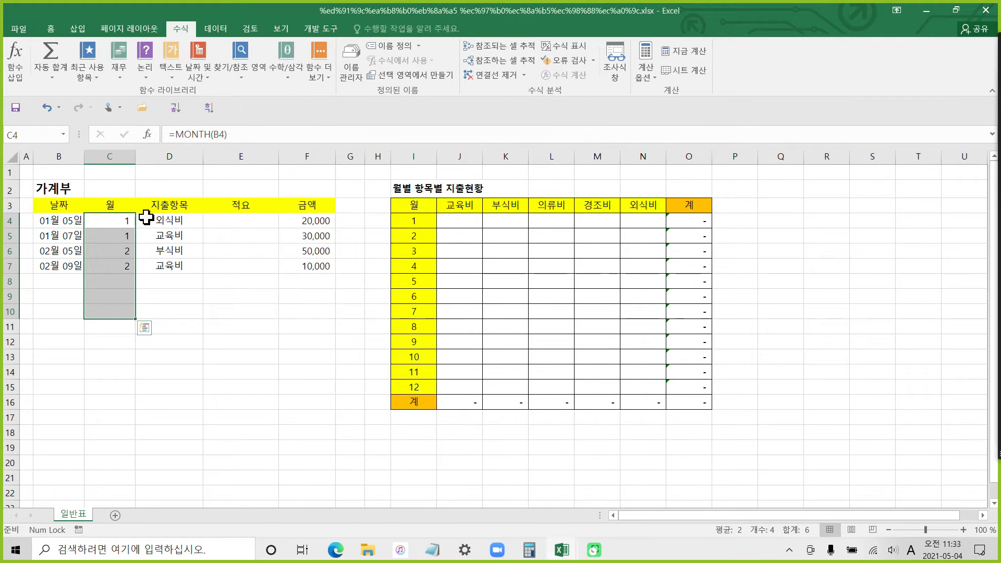
Name the filled cells C4:C7 of the ledger's month column 월.
drag(119, 222, 122, 265)
click(42, 134)
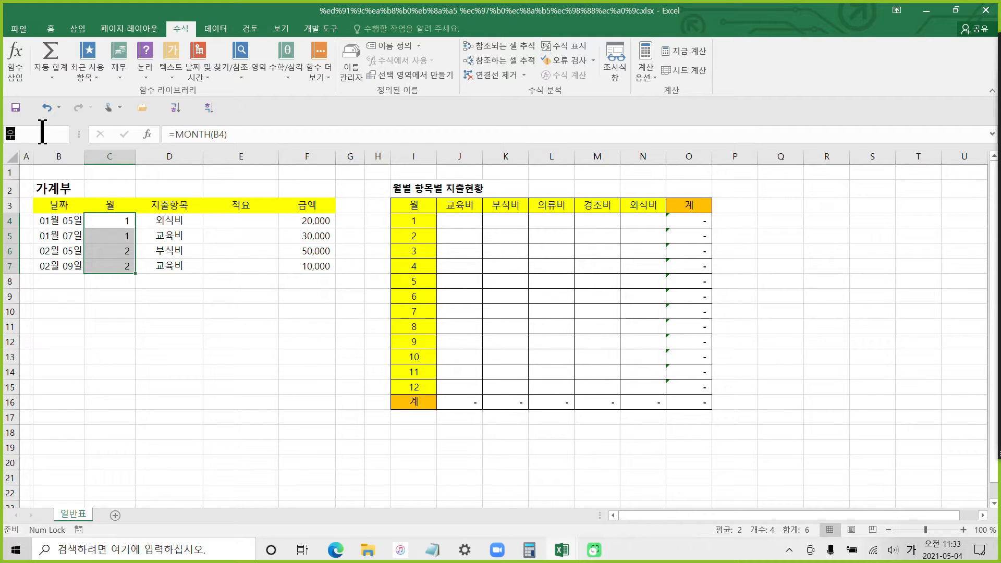
text(월)
key(Return)
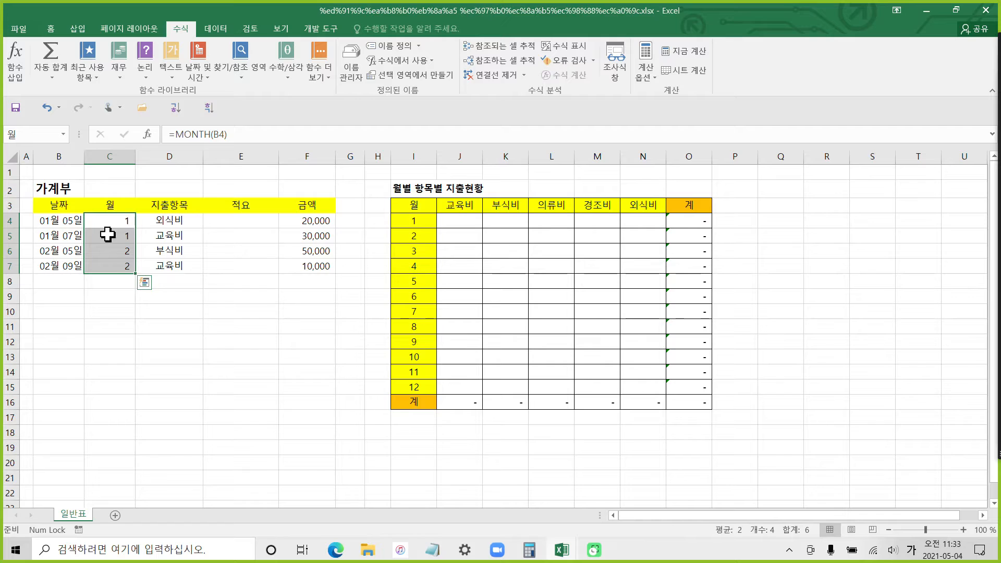
Name the filled category cells D4:D7 of the ledger 지출항목.
drag(170, 222, 169, 266)
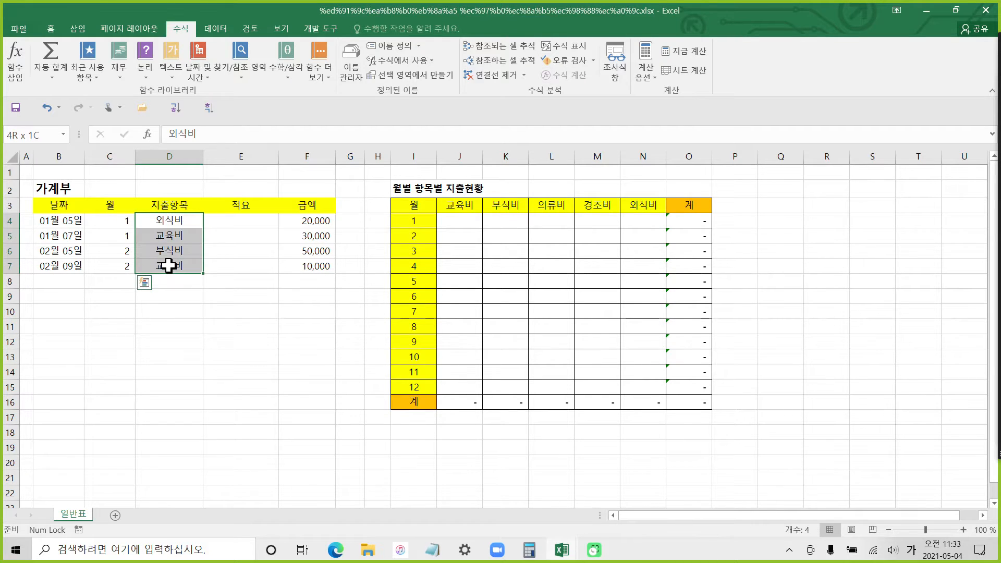
click(31, 138)
text(지출항목)
key(Return)
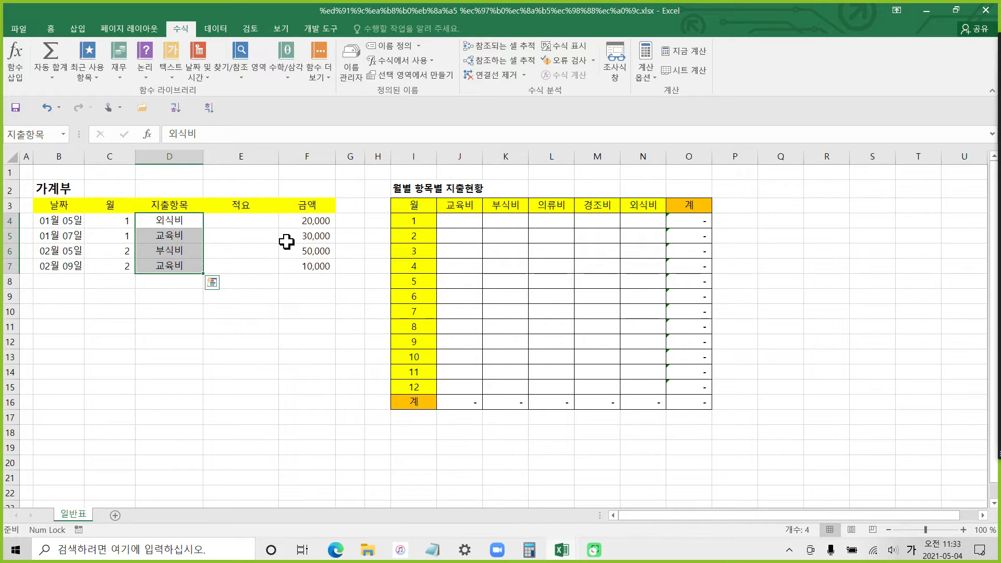
Name the filled amount cells F4:F7 of the ledger 금액.
click(305, 227)
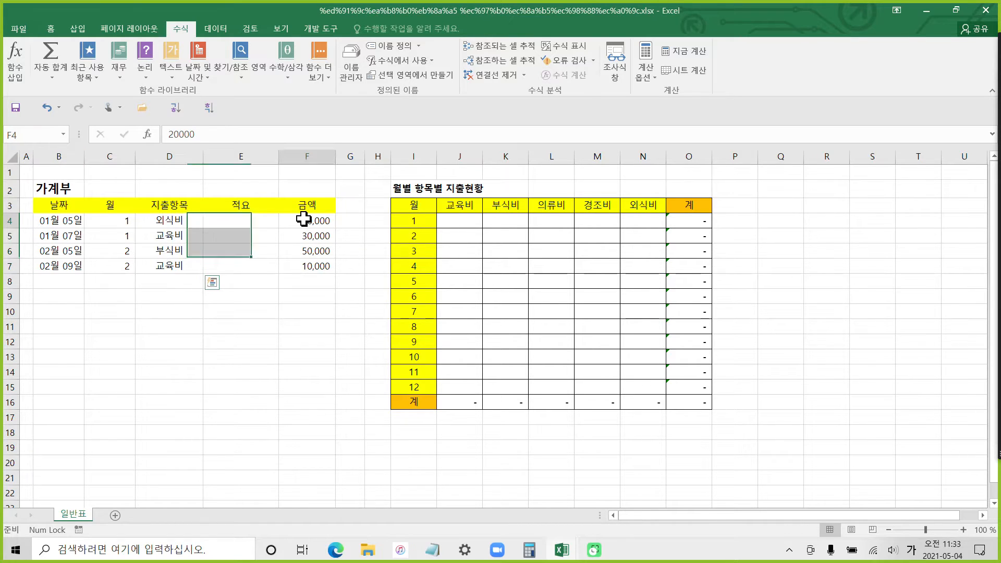
drag(306, 228, 310, 263)
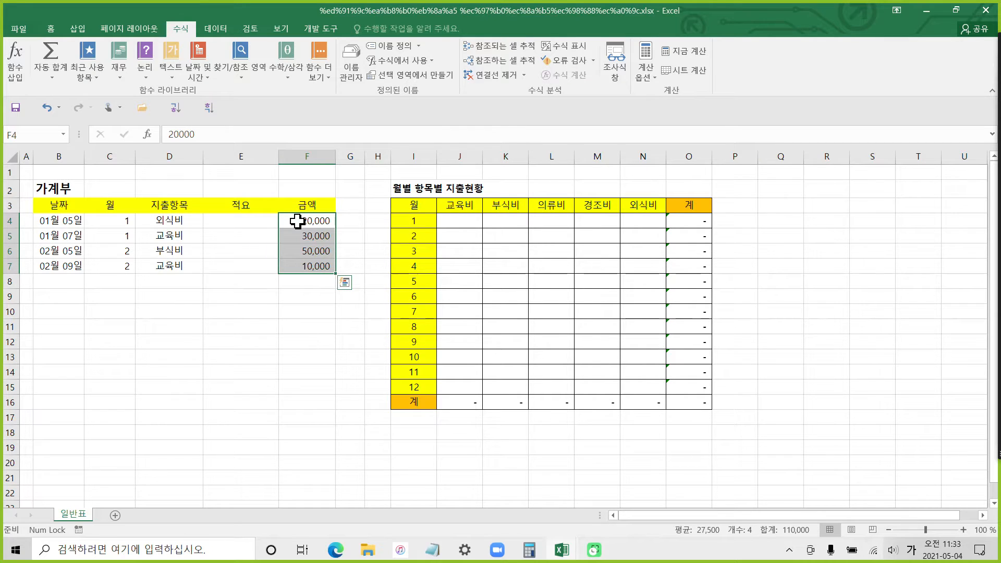
drag(297, 221, 300, 262)
click(17, 137)
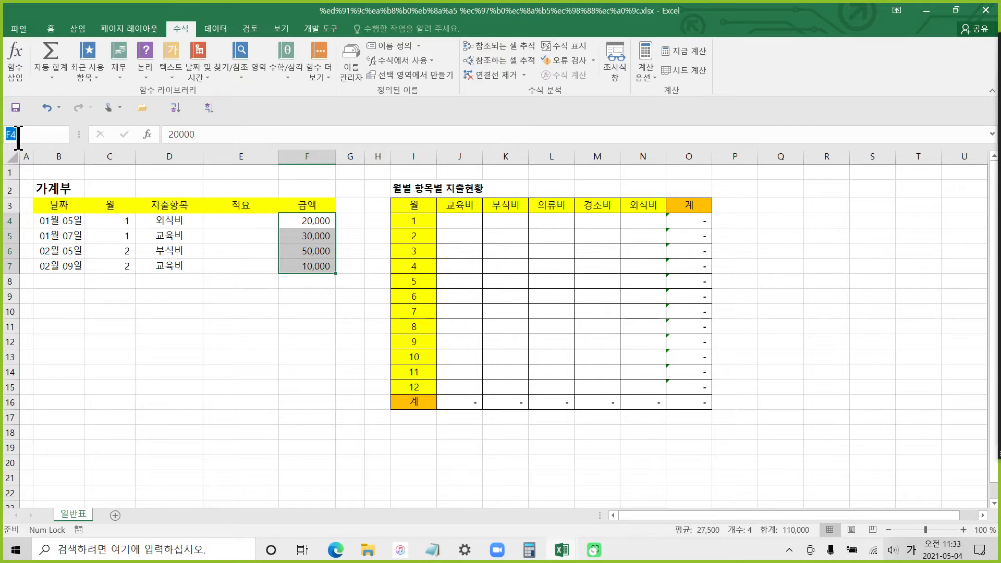
text(금액)
key(Return)
Check which ledger cells the defined names 금액, 월 and 지출항목 cover by selecting each named range.
click(114, 223)
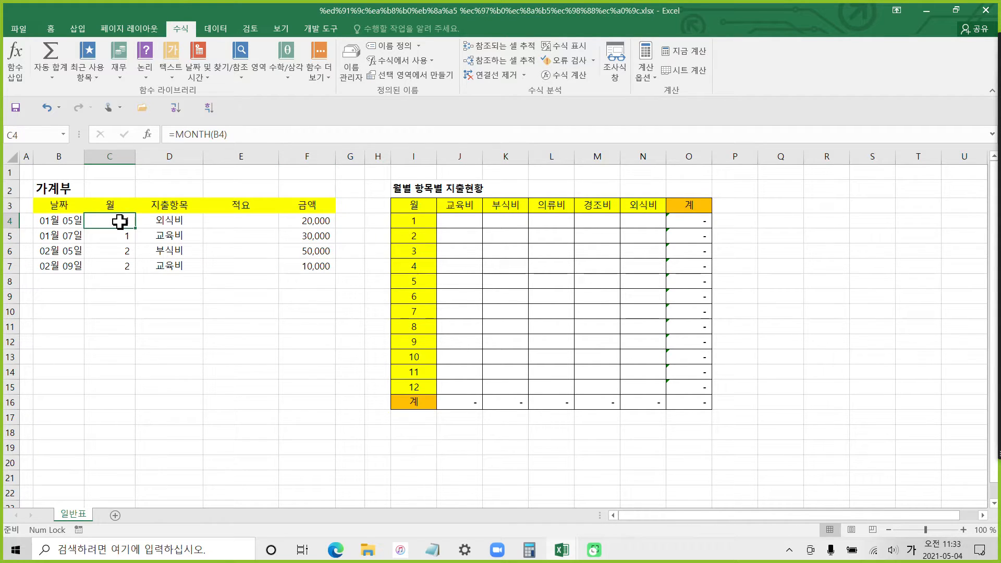
drag(120, 221, 123, 263)
drag(177, 220, 177, 265)
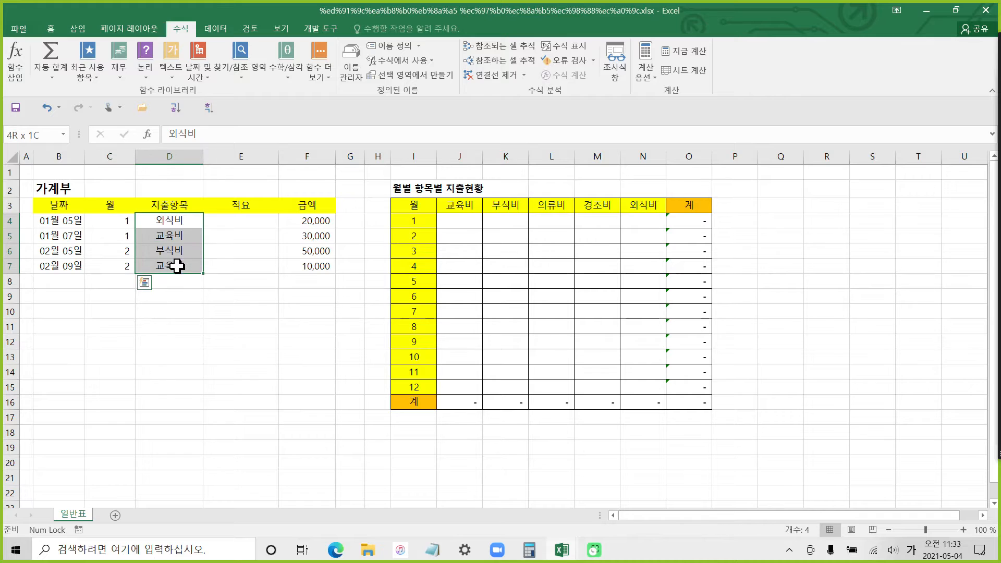
drag(317, 221, 318, 272)
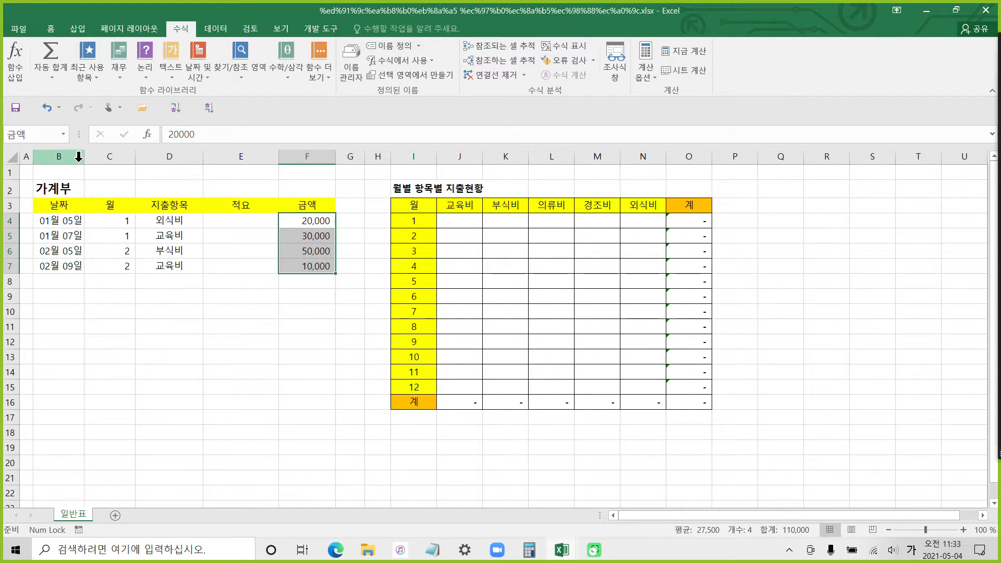
click(65, 134)
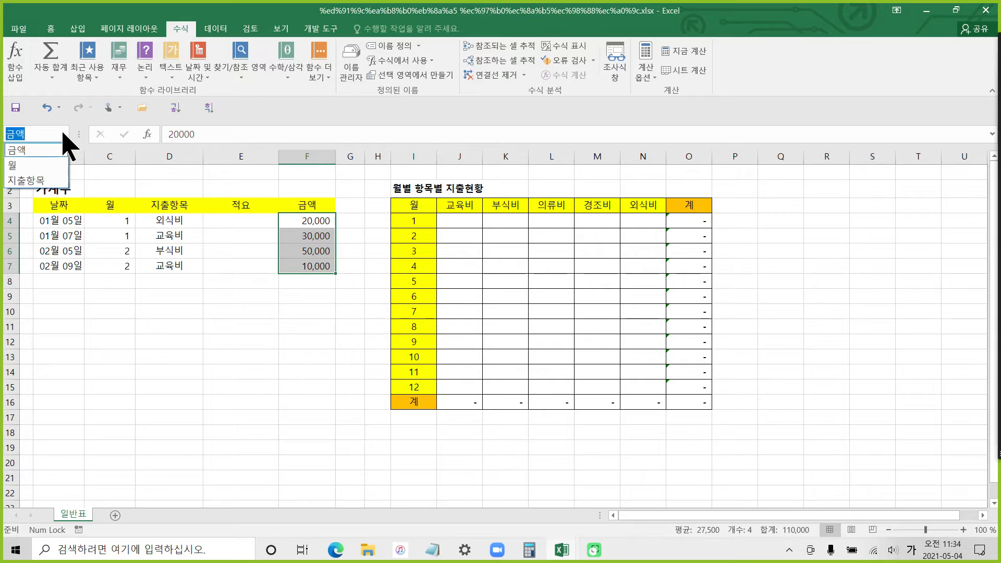
click(33, 151)
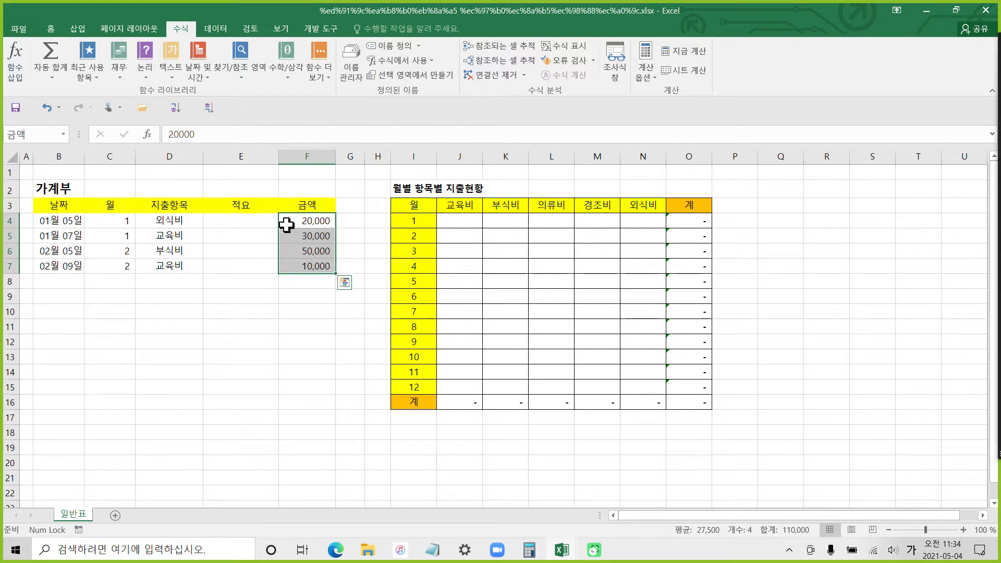
click(63, 135)
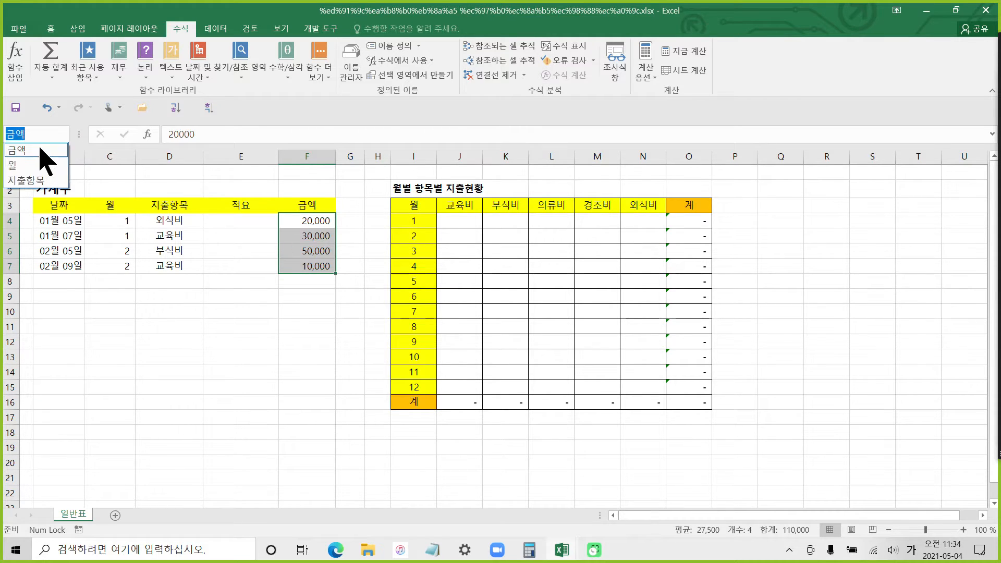
click(31, 162)
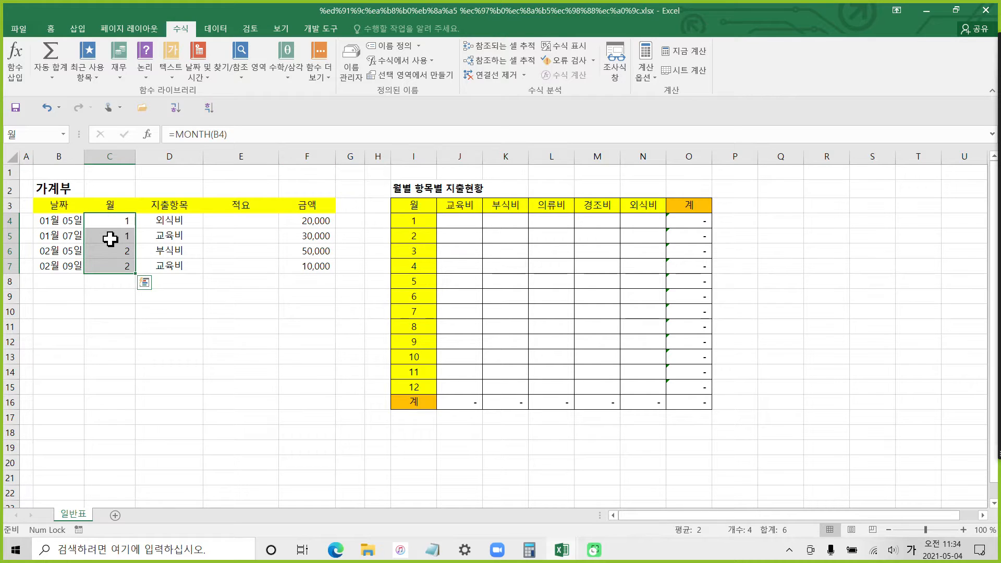
click(63, 134)
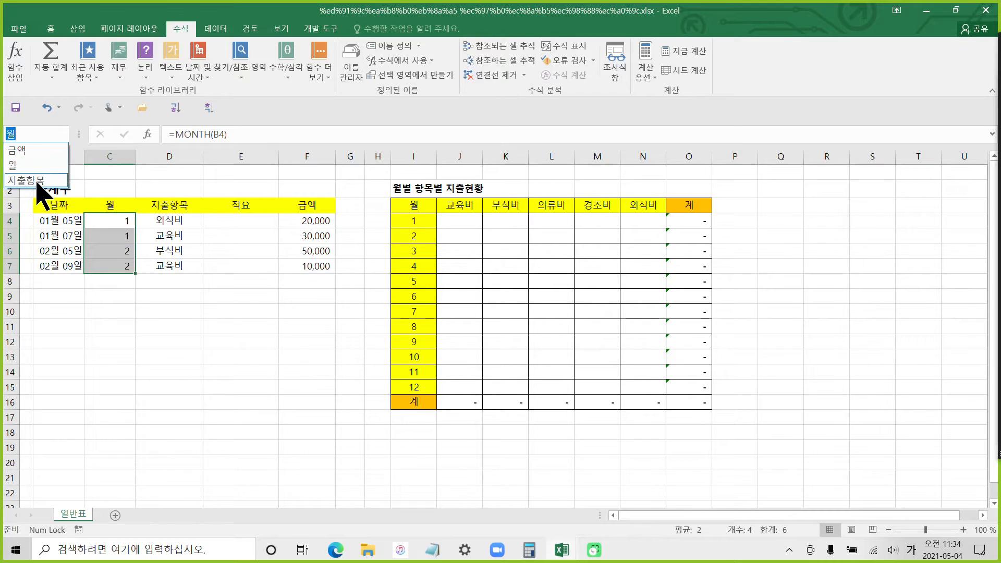
click(29, 178)
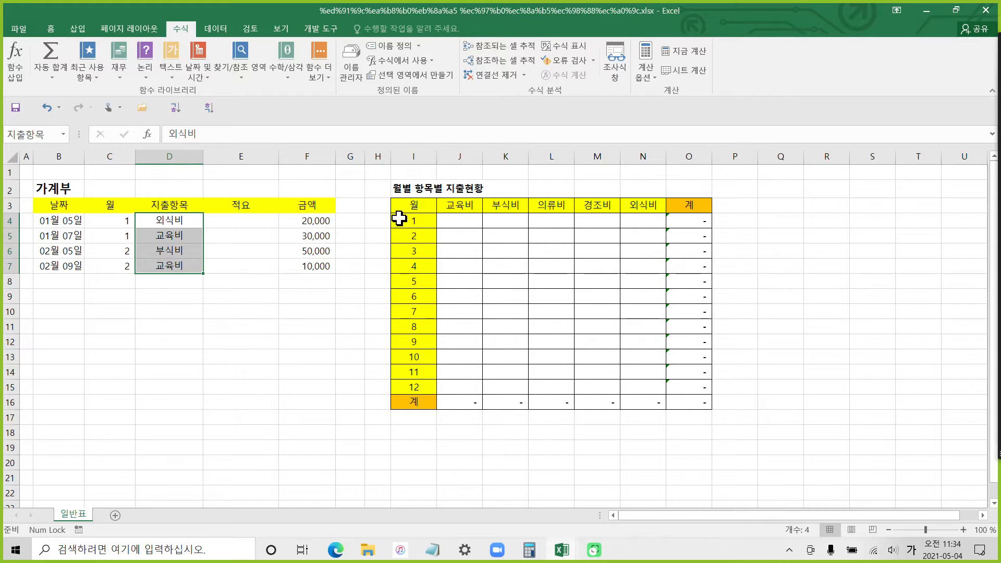
Examine the category headers, the month labels 1 to 12 and the 계 headings of the 월별 항목별 지출현황 table.
drag(405, 208, 683, 209)
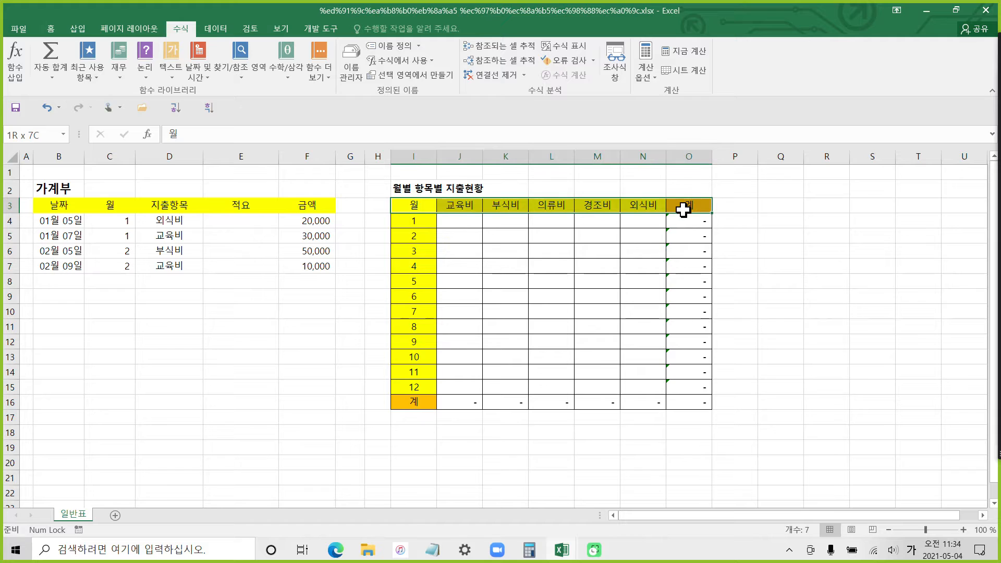
click(446, 207)
click(524, 207)
click(553, 206)
click(590, 206)
click(642, 204)
drag(415, 219, 409, 396)
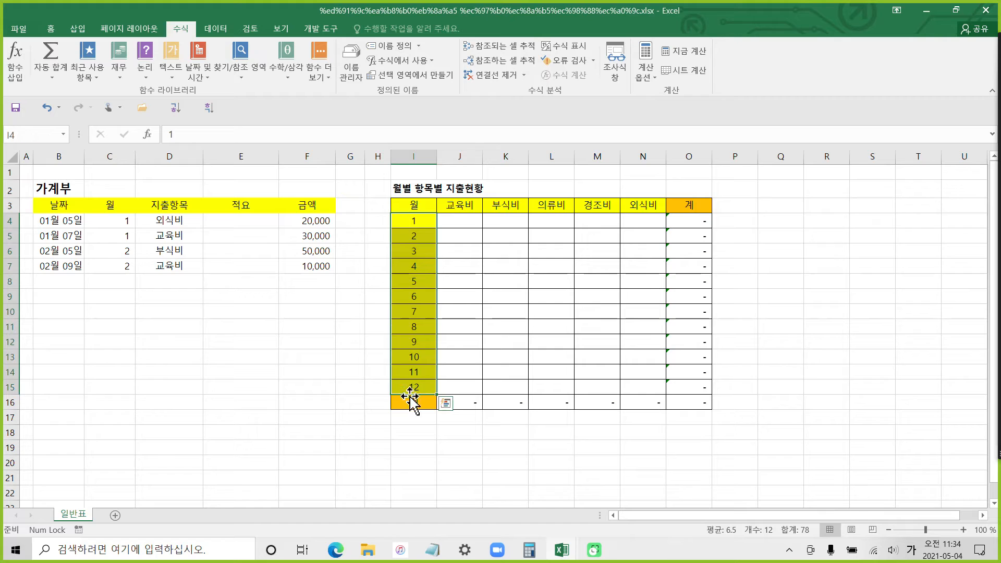
click(409, 401)
click(701, 209)
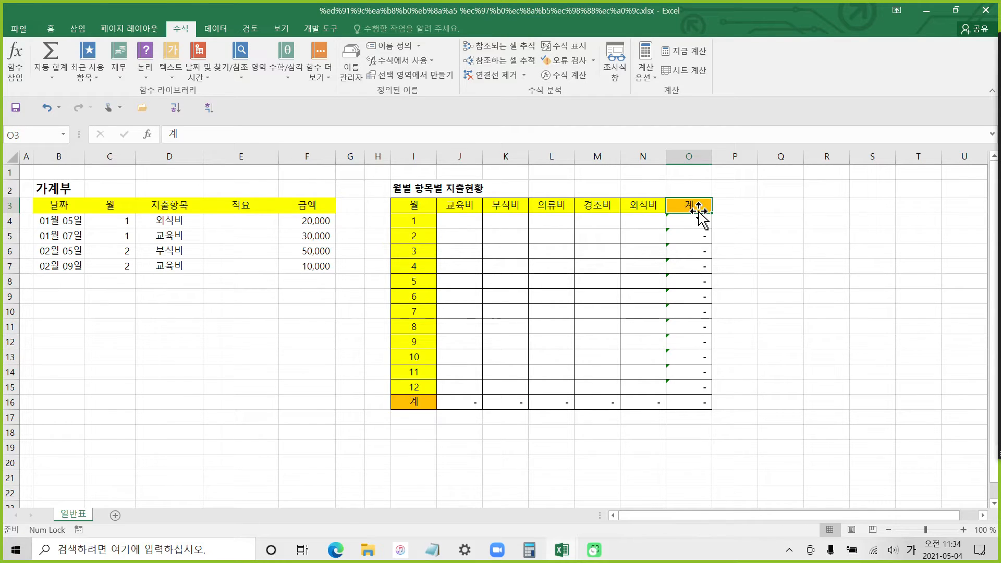
mouse_move(368, 170)
mouse_down()
mouse_move(603, 431)
mouse_move(786, 440)
mouse_up()
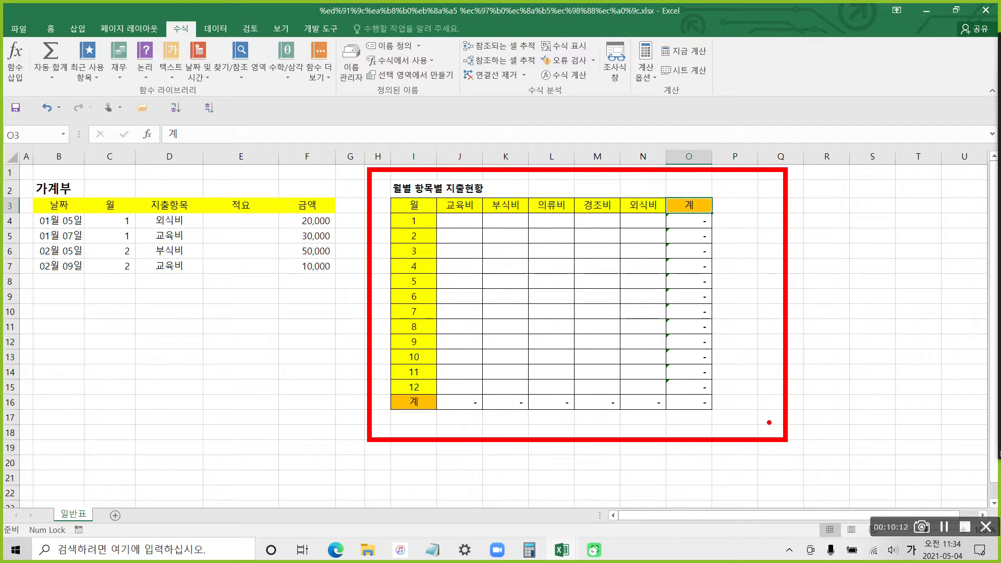
key(Escape)
key(ctrl+2)
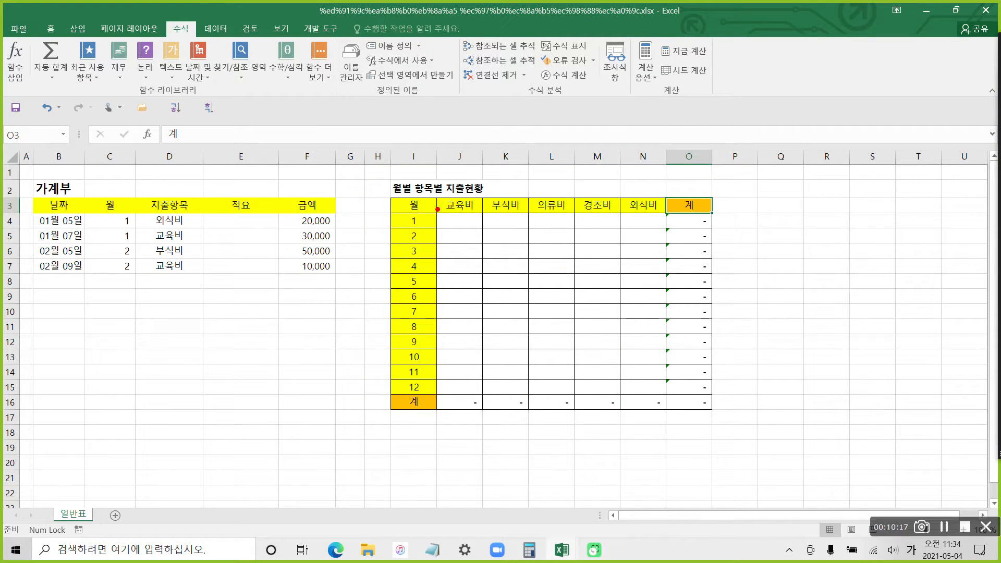
mouse_move(437, 209)
mouse_down()
mouse_move(471, 232)
mouse_move(660, 228)
mouse_move(668, 327)
mouse_move(656, 399)
mouse_move(644, 386)
mouse_move(656, 395)
mouse_up()
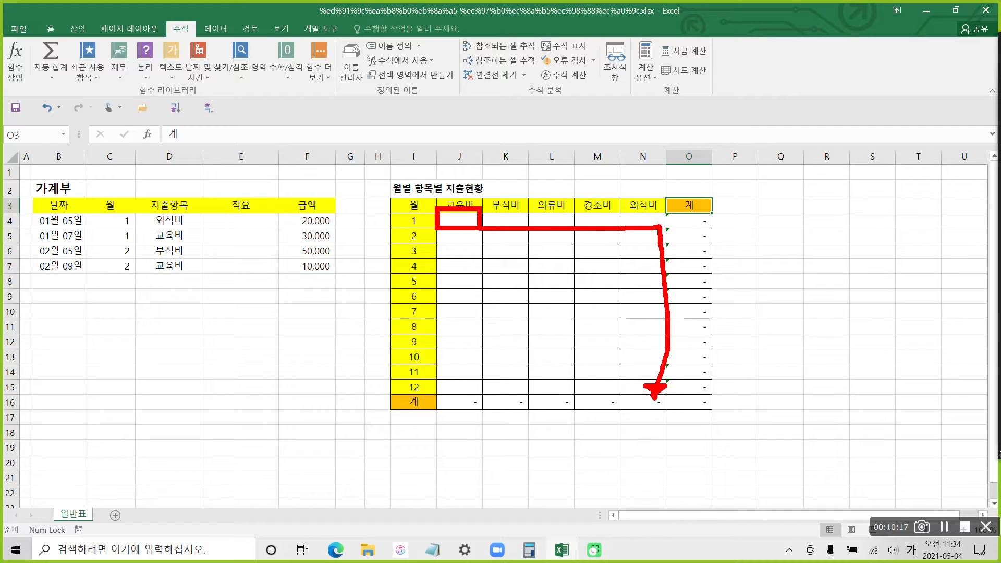
Select cell J4 of the summary table, where month 1 meets 교육비.
click(467, 223)
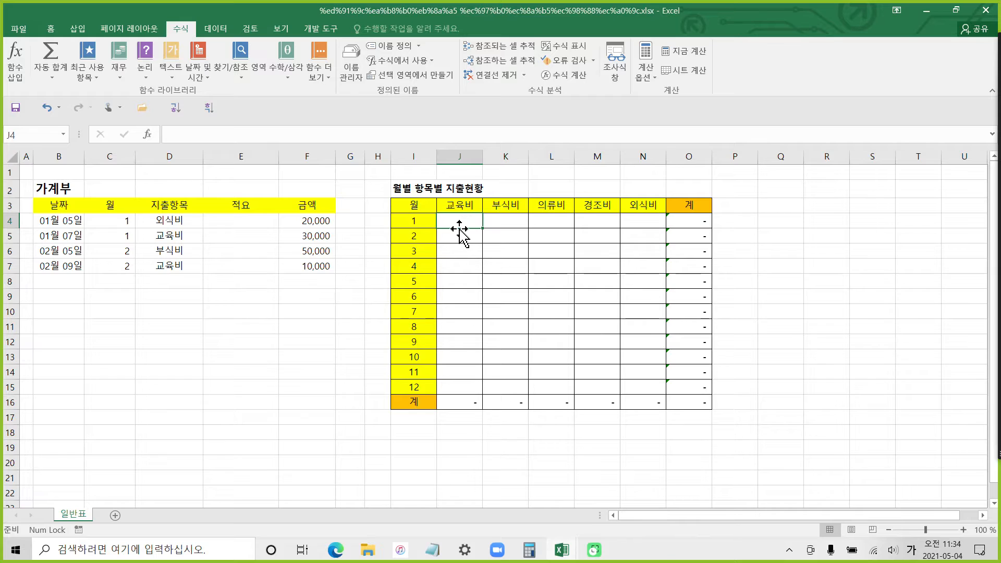
key(ctrl+2)
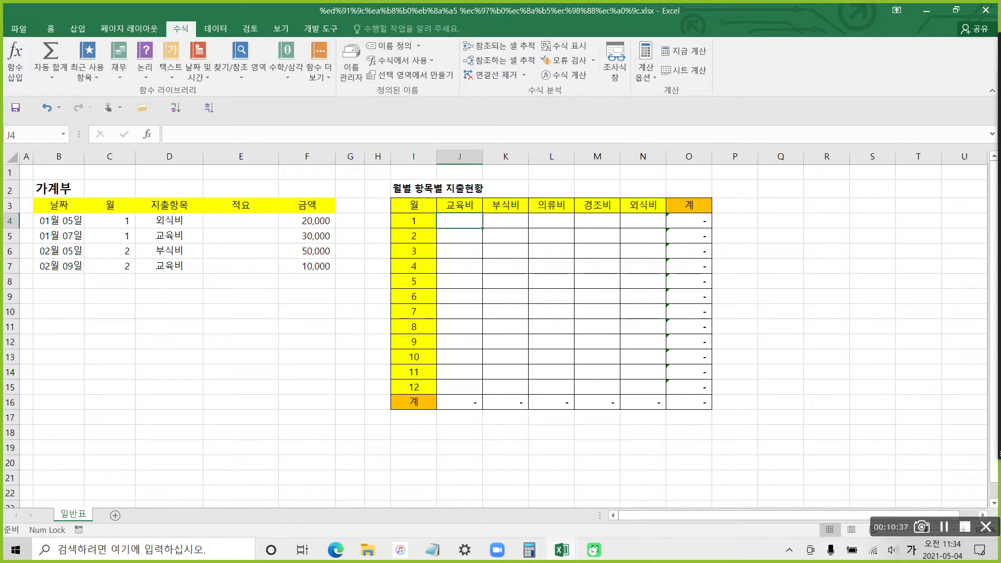
mouse_move(435, 211)
mouse_down()
mouse_move(468, 234)
mouse_move(488, 233)
mouse_up()
mouse_move(128, 114)
mouse_down()
mouse_move(178, 161)
mouse_move(134, 138)
mouse_move(150, 119)
mouse_move(158, 144)
mouse_up()
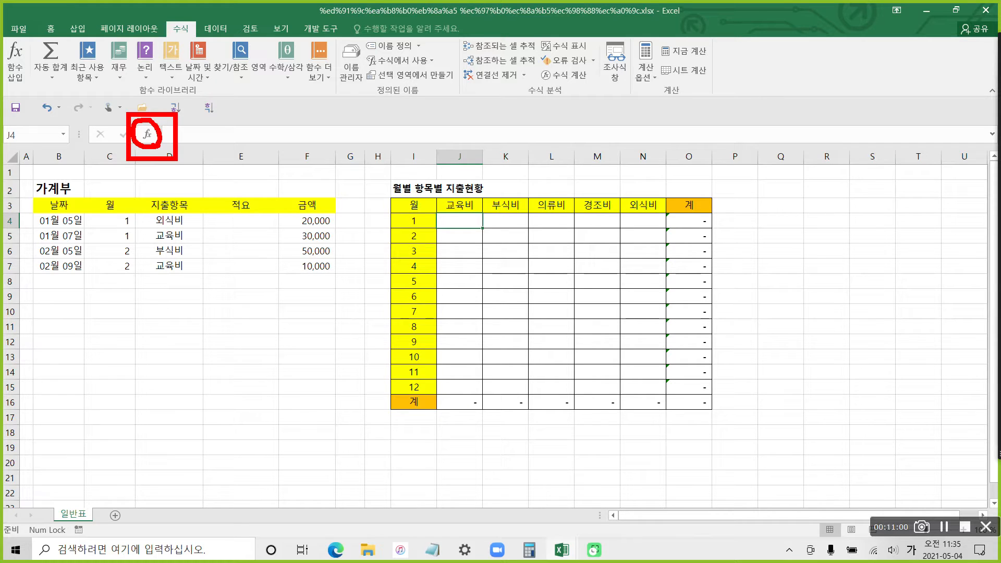
key(Escape)
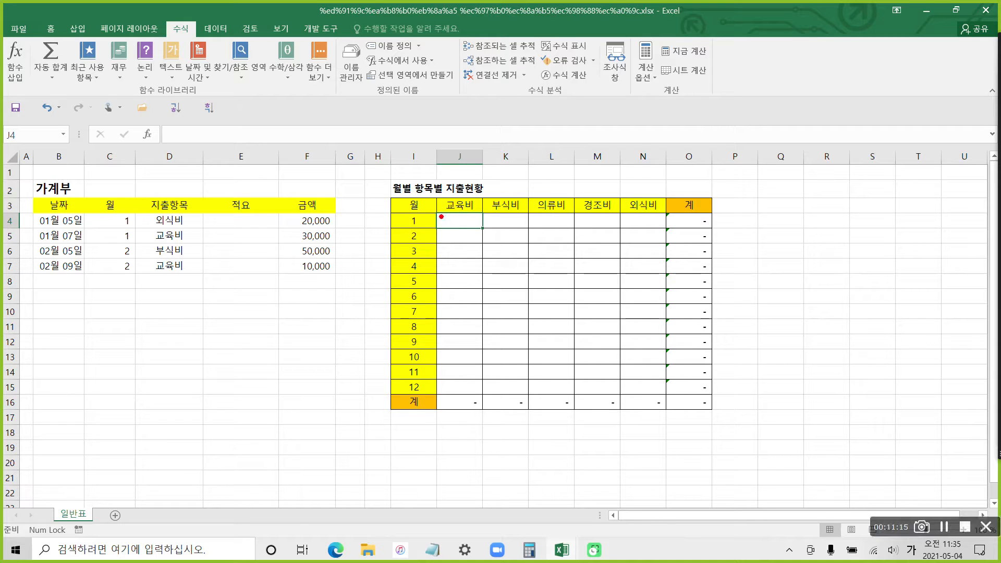
drag(436, 211, 480, 229)
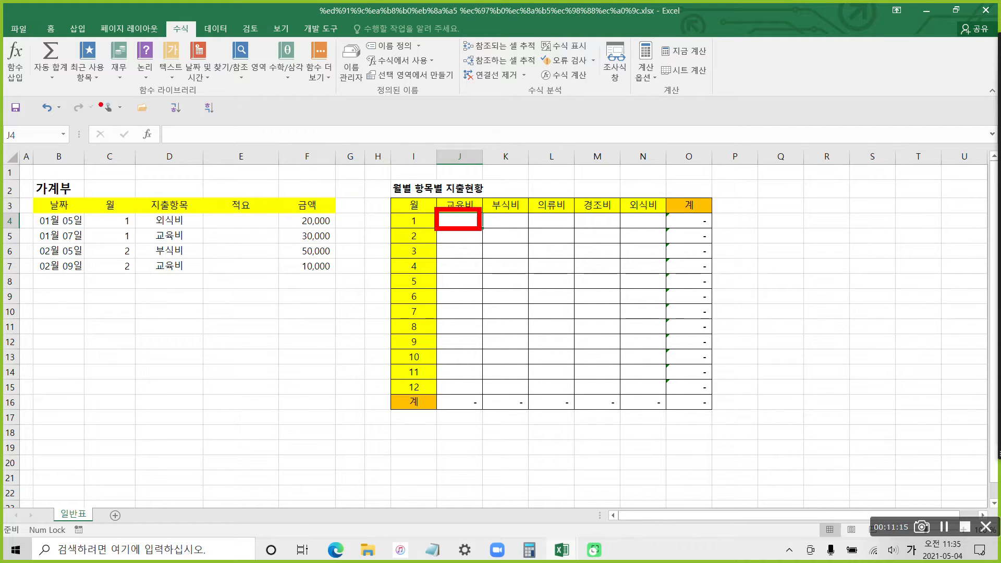
mouse_move(152, 119)
mouse_down()
mouse_move(138, 122)
mouse_move(140, 144)
mouse_move(159, 123)
mouse_move(150, 121)
mouse_up()
key(Escape)
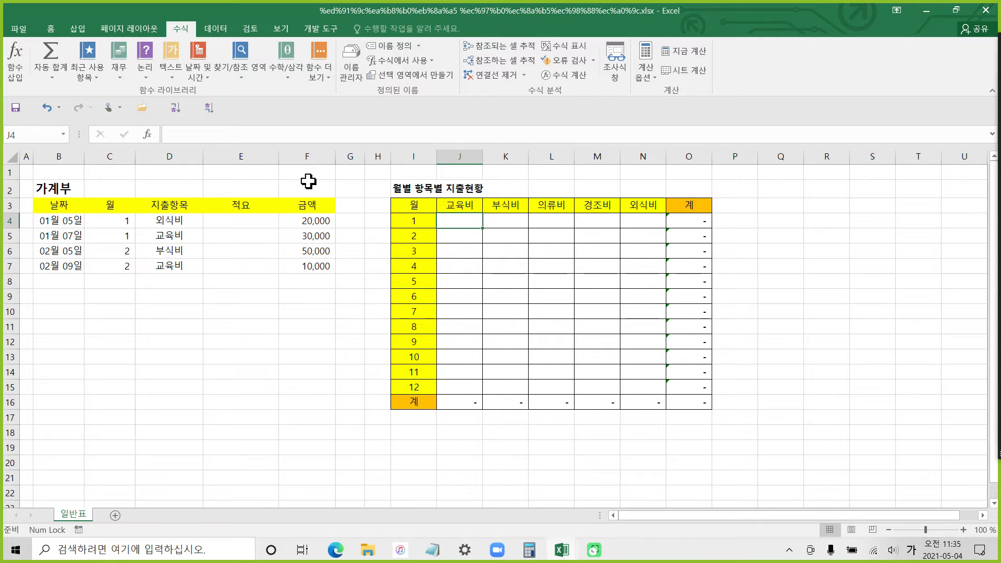
Start inserting a function in cell J4 and look through the 통계 category for SUMIFS.
click(147, 135)
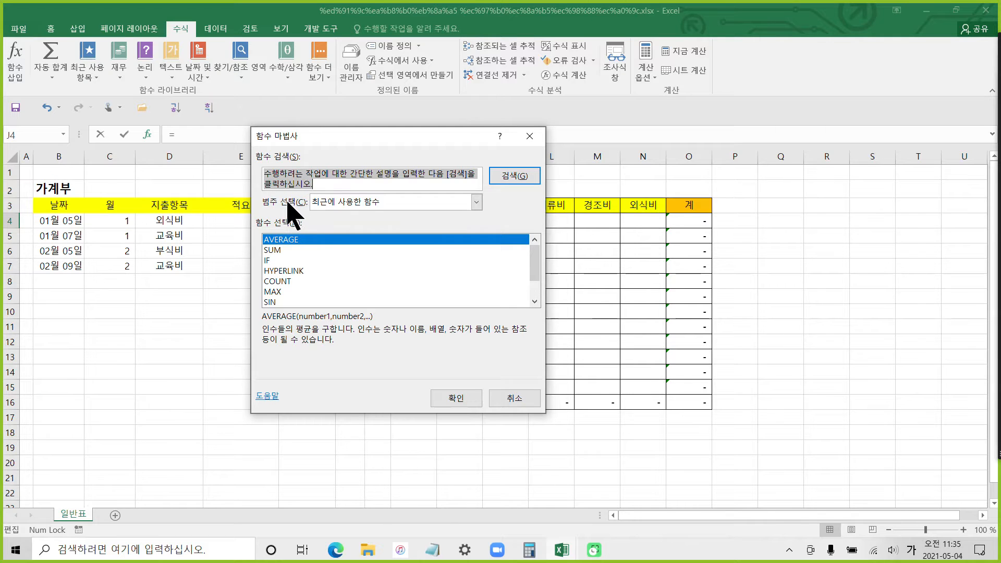
click(476, 202)
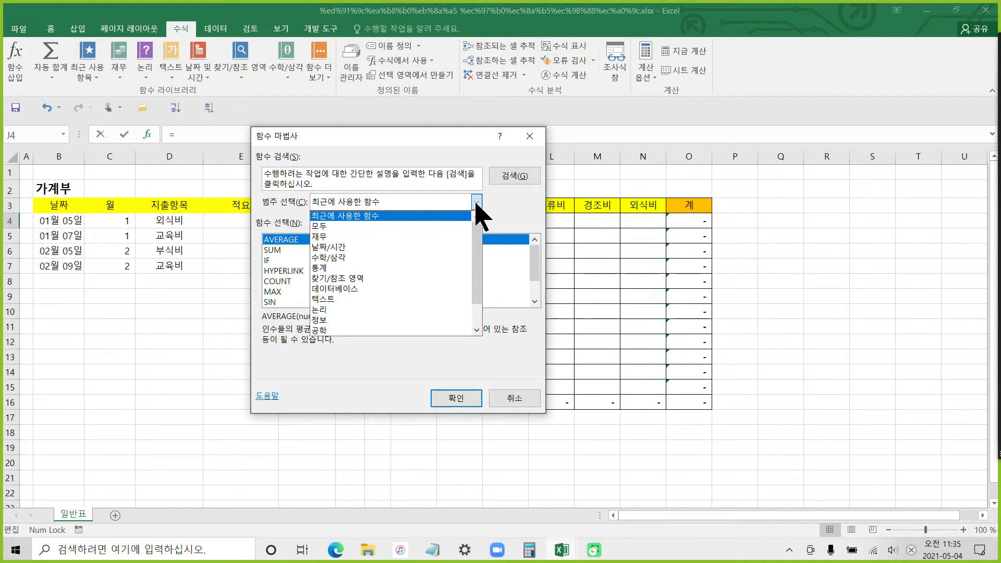
click(366, 267)
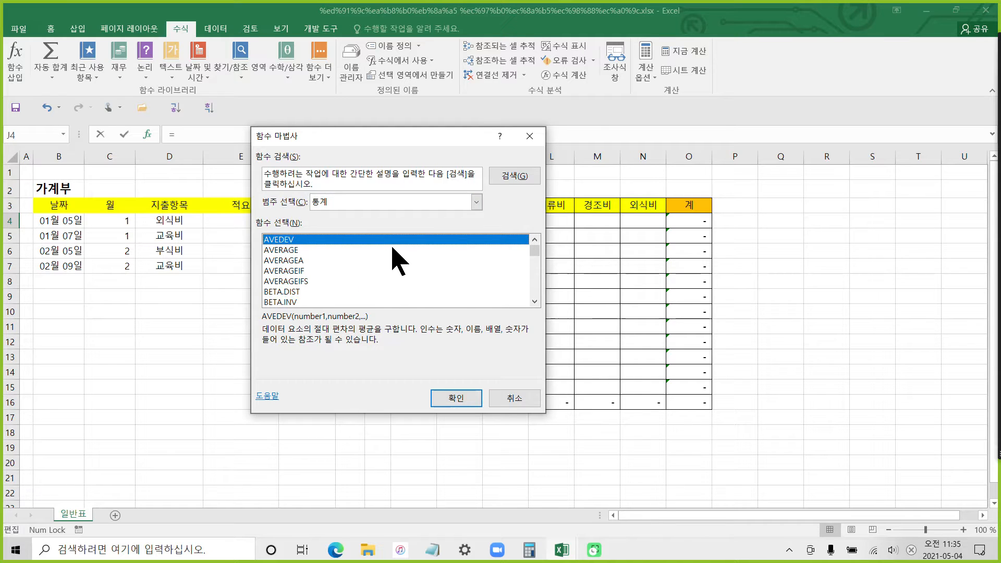
scroll(397, 265, down, 4)
scroll(402, 276, down, 20)
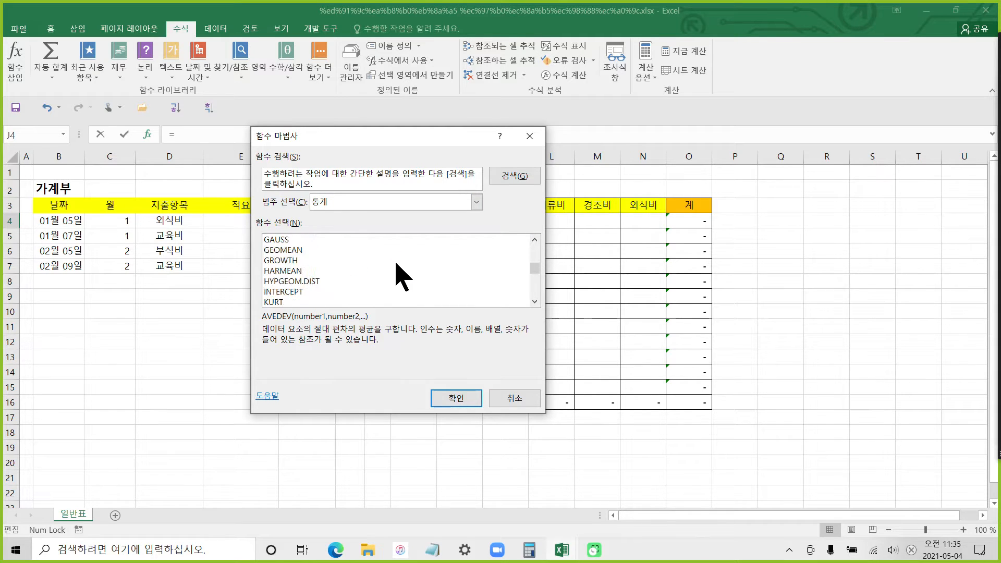
scroll(402, 276, down, 7)
scroll(404, 278, up, 6)
scroll(404, 278, up, 2)
scroll(405, 278, down, 3)
scroll(404, 278, up, 1)
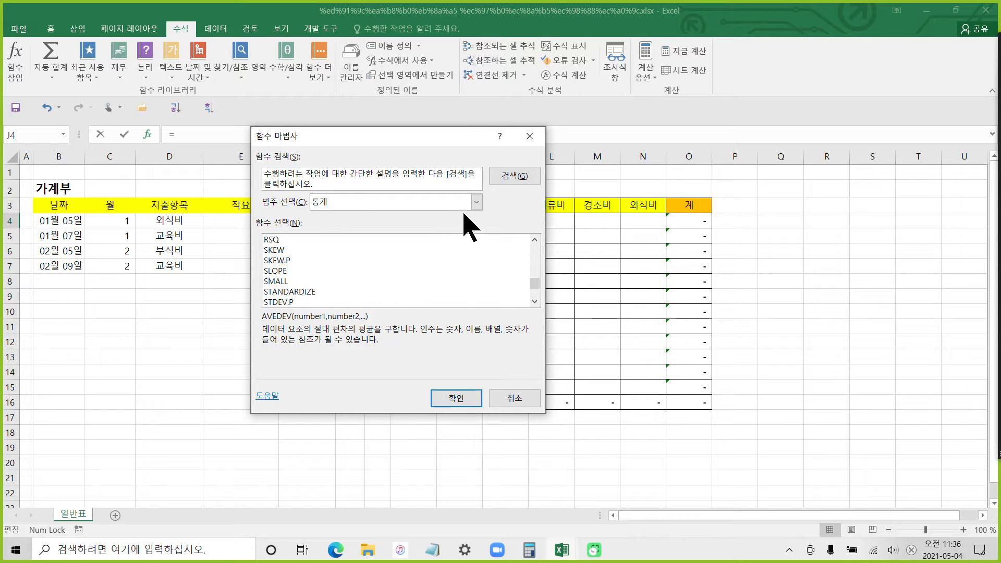
Switch the function category to 수학/삼각 and find SUMIFS in its function list.
click(476, 202)
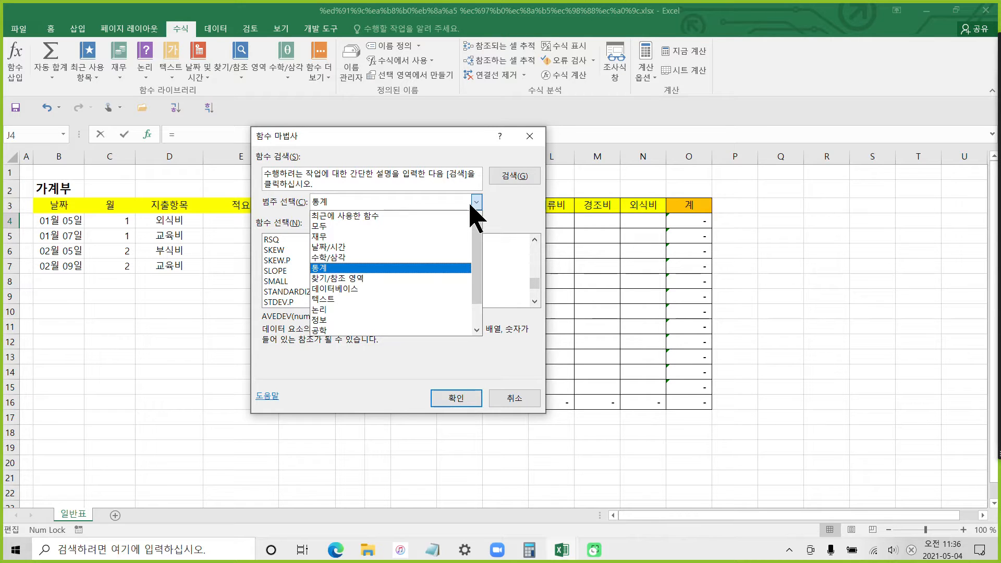
click(385, 257)
scroll(392, 276, down, 20)
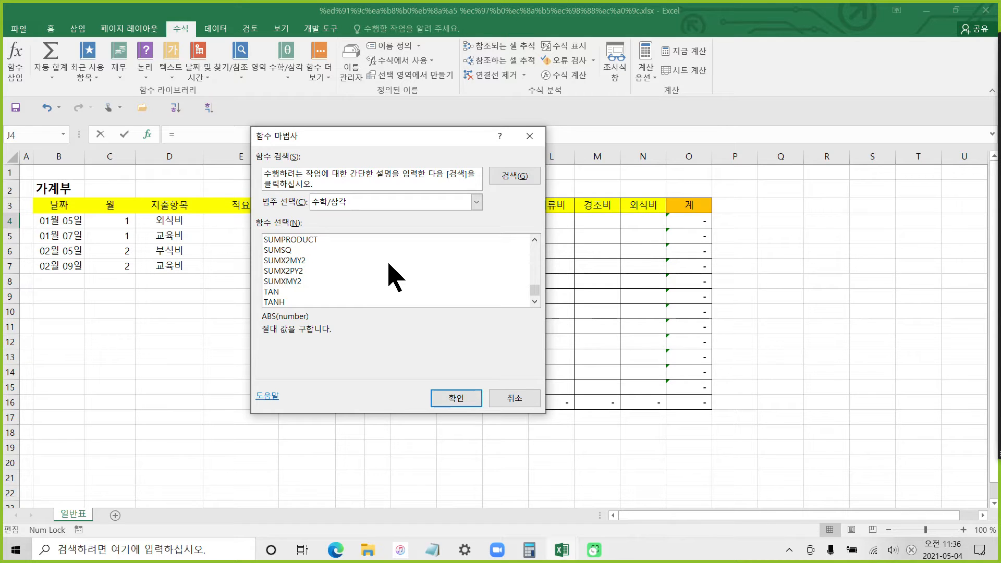
scroll(395, 276, up, 1)
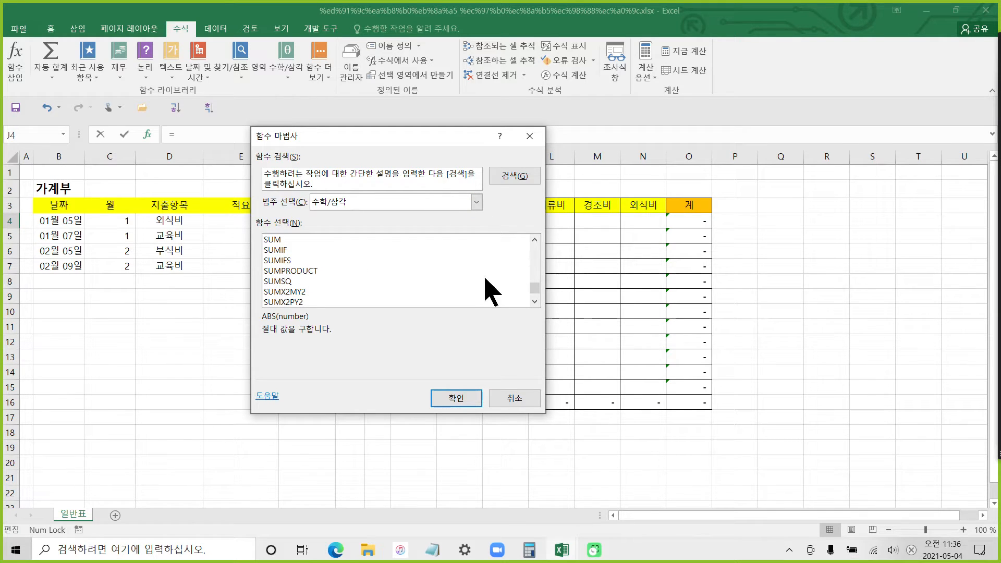
scroll(362, 264, up, 7)
scroll(365, 266, down, 9)
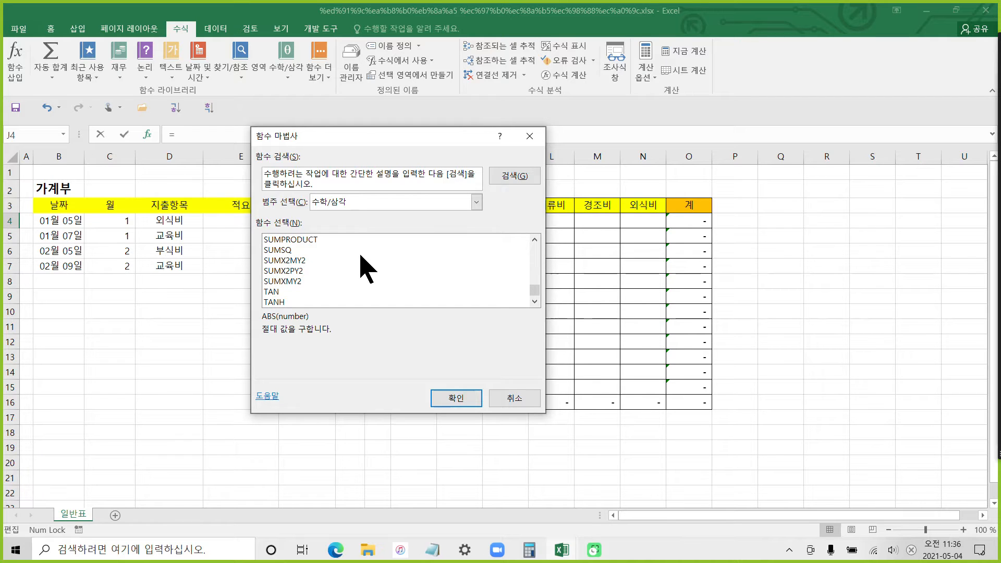
scroll(365, 266, up, 1)
drag(236, 247, 338, 271)
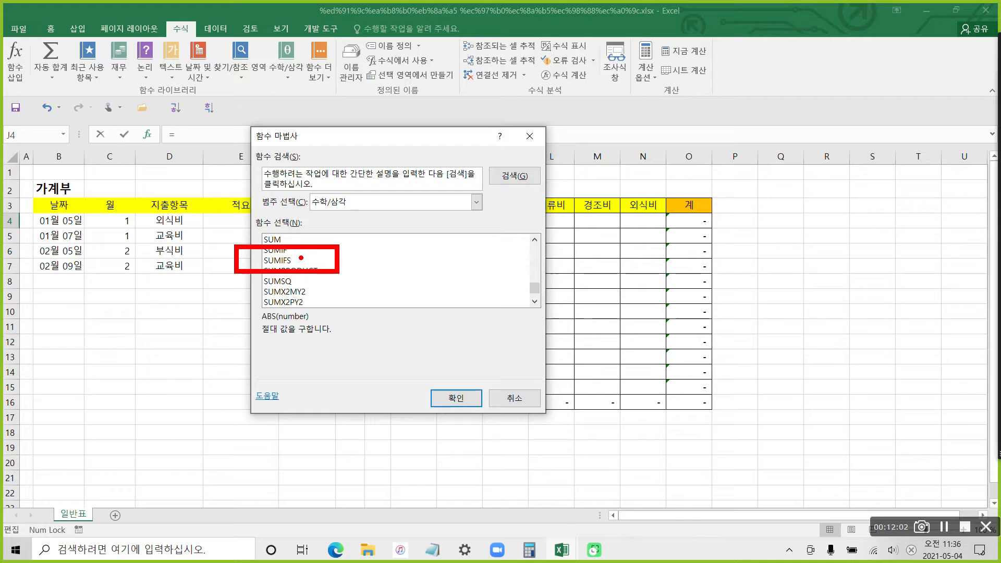
drag(308, 255, 316, 254)
drag(312, 186, 312, 185)
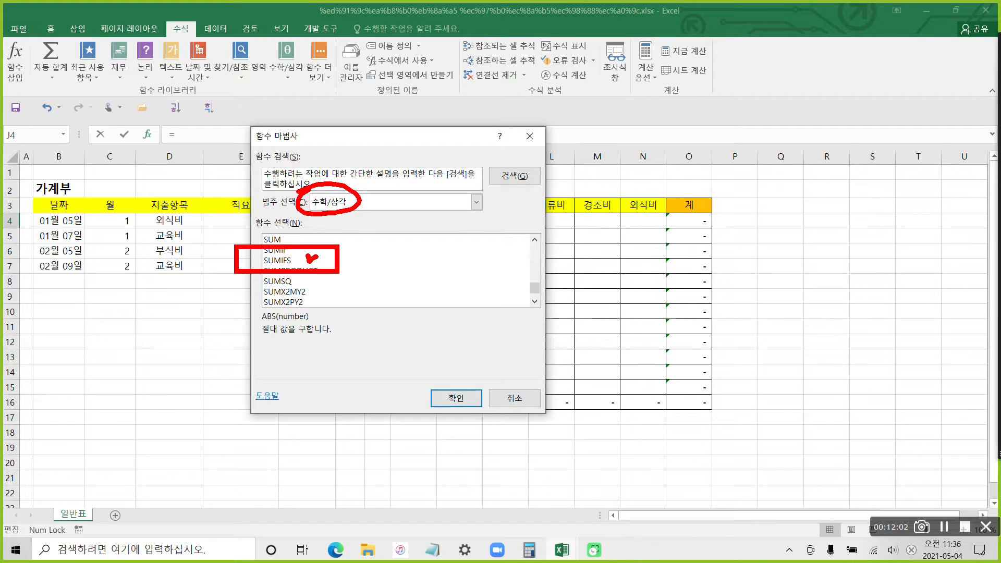
drag(534, 244, 540, 299)
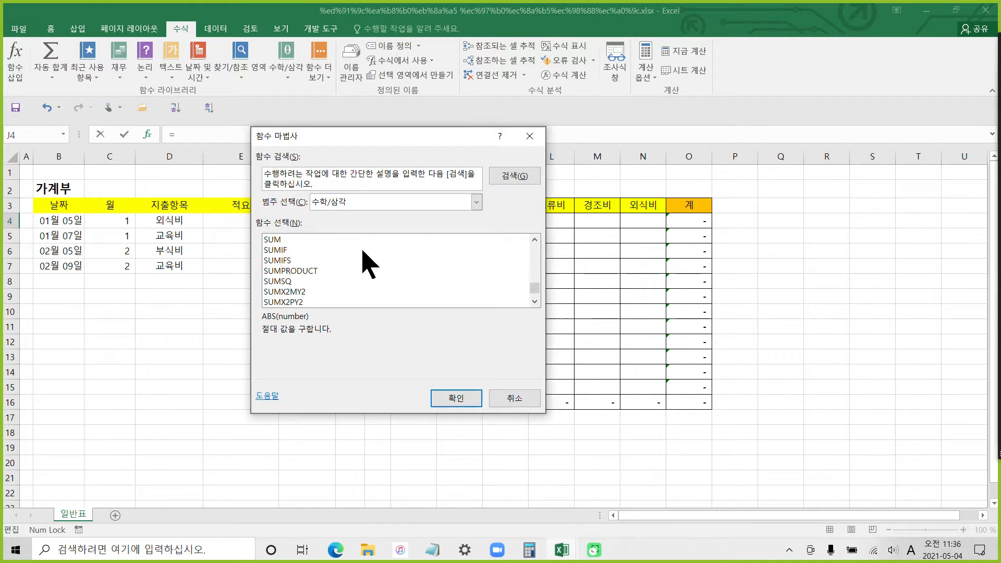
Insert the SUMIFS function into J4 and reposition its function arguments dialog.
click(290, 262)
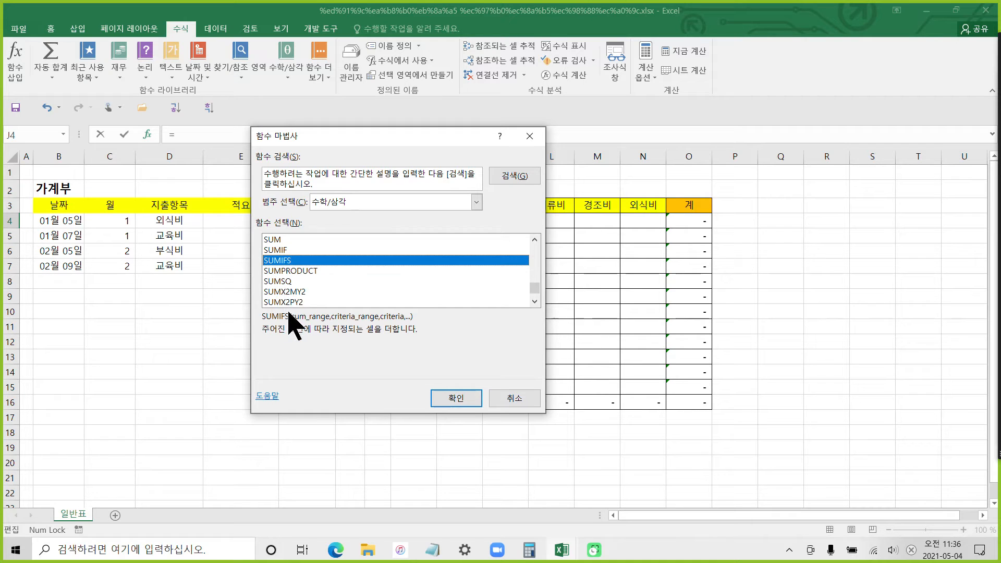
key(ctrl+2)
drag(246, 317, 441, 353)
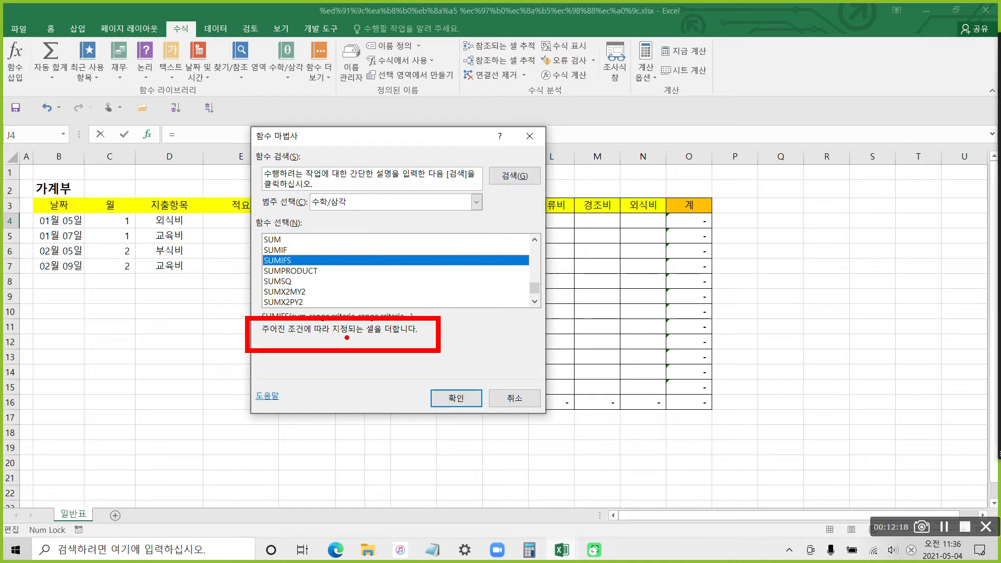
drag(412, 339, 379, 336)
drag(268, 338, 327, 338)
mouse_move(459, 413)
mouse_down()
mouse_move(415, 398)
mouse_move(467, 409)
mouse_up()
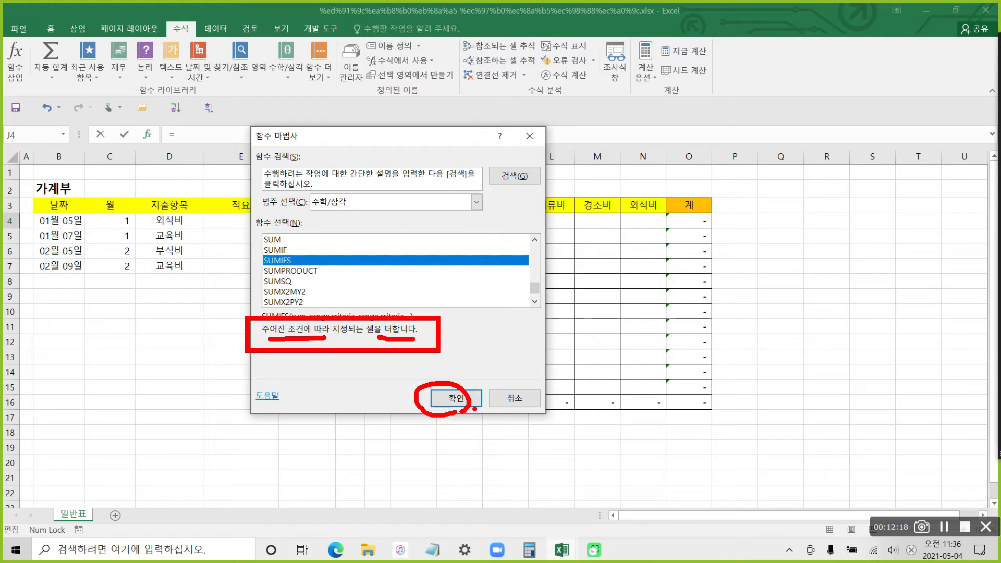
click(454, 398)
drag(389, 148, 486, 166)
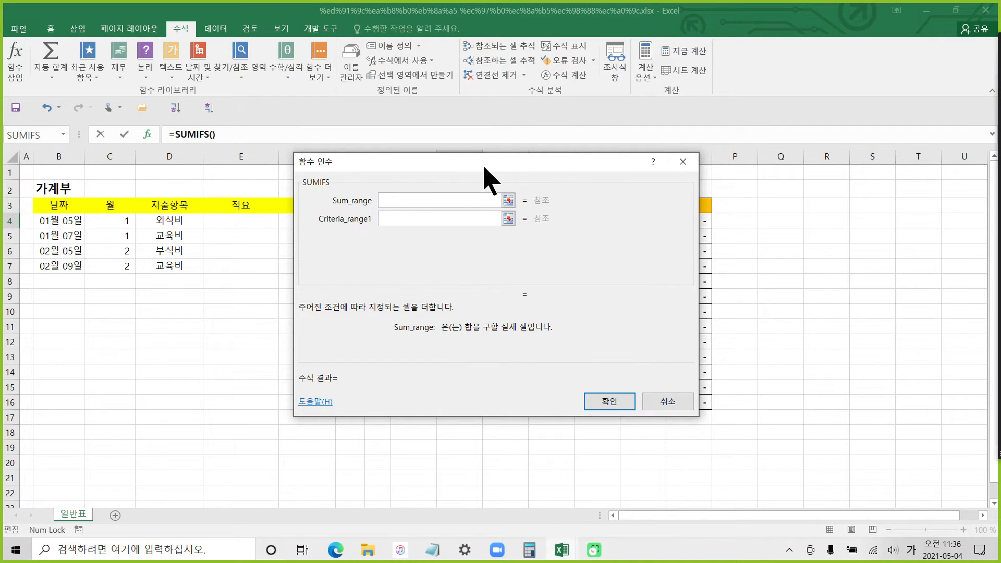
drag(484, 166, 360, 184)
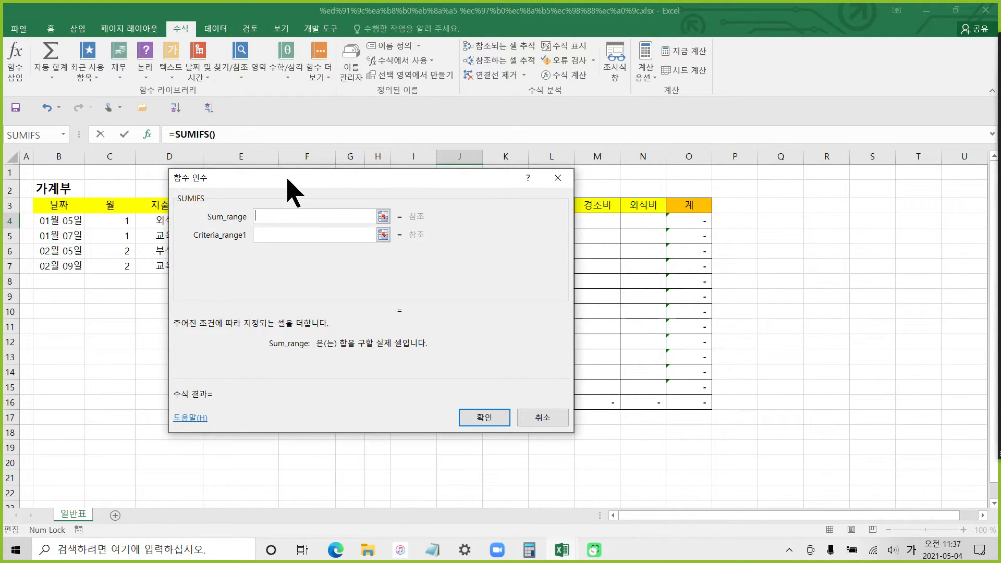
mouse_move(167, 110)
mouse_down()
mouse_move(169, 130)
mouse_move(155, 142)
mouse_move(134, 127)
mouse_move(162, 130)
mouse_move(168, 169)
mouse_move(122, 278)
mouse_move(141, 399)
mouse_move(179, 418)
mouse_up()
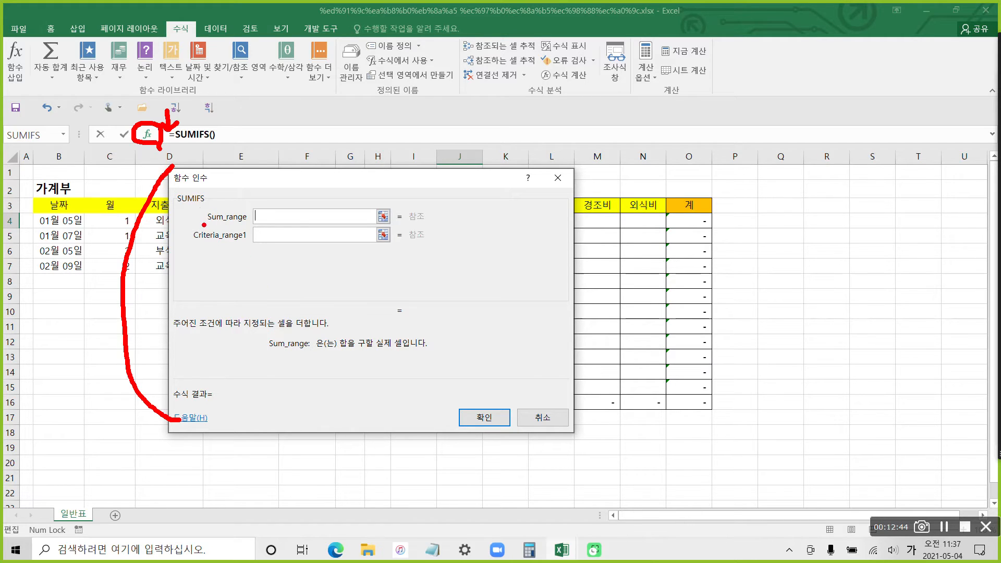
drag(170, 149, 230, 152)
mouse_move(202, 196)
mouse_down()
mouse_move(193, 217)
mouse_move(254, 222)
mouse_move(214, 199)
mouse_move(183, 246)
mouse_move(254, 243)
mouse_move(179, 227)
mouse_up()
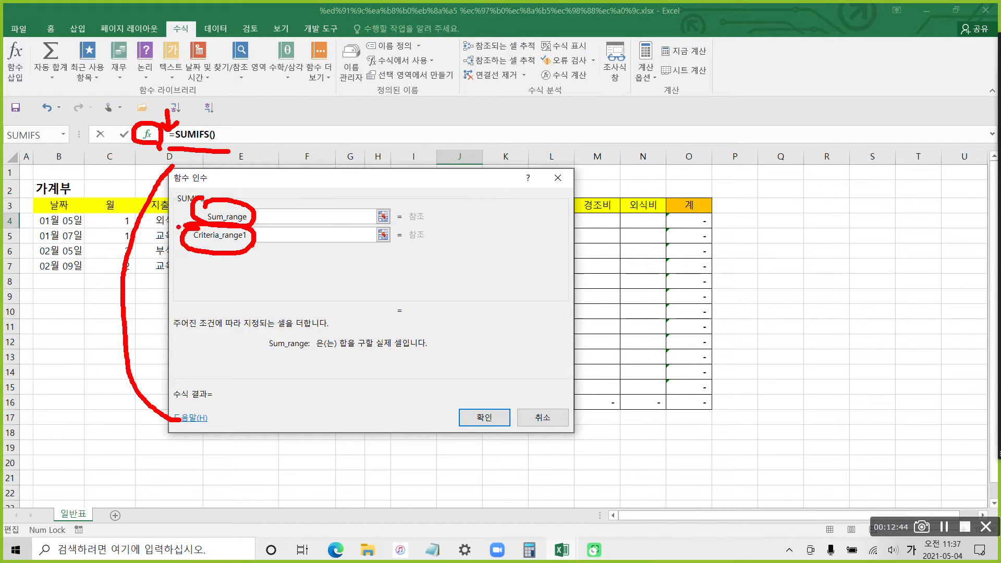
key(Escape)
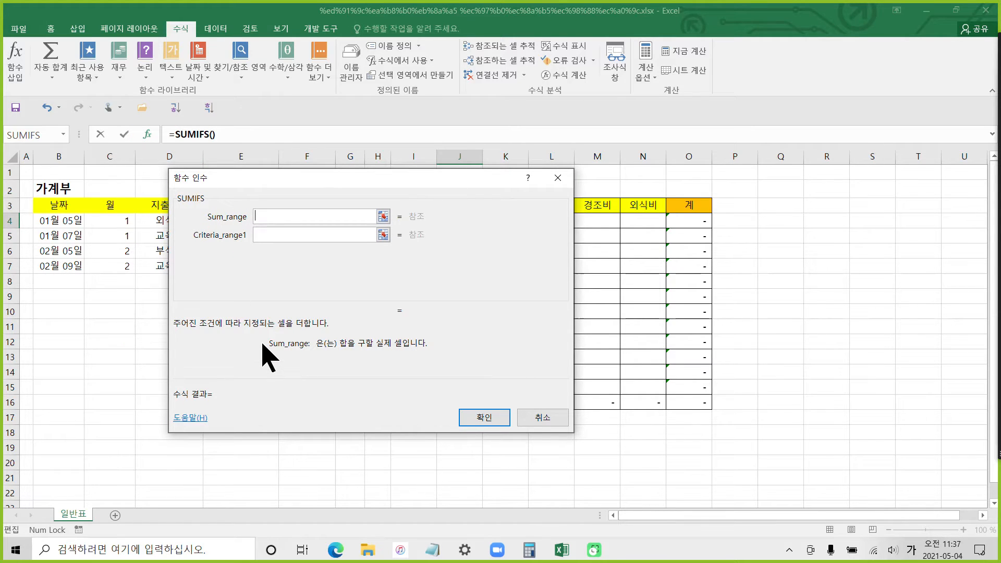
mouse_move(258, 328)
mouse_down()
mouse_move(269, 339)
mouse_move(457, 371)
mouse_up()
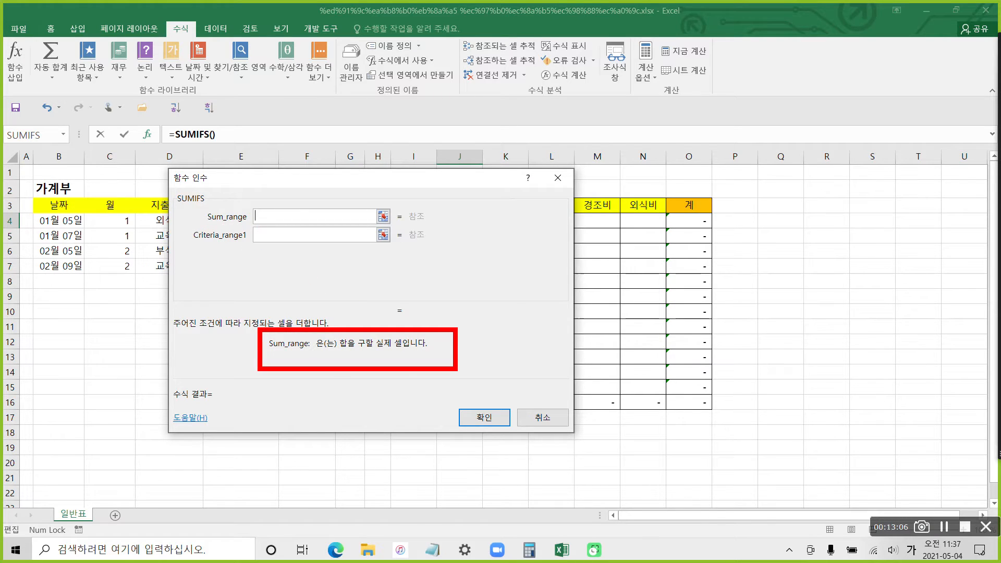
drag(262, 351, 426, 355)
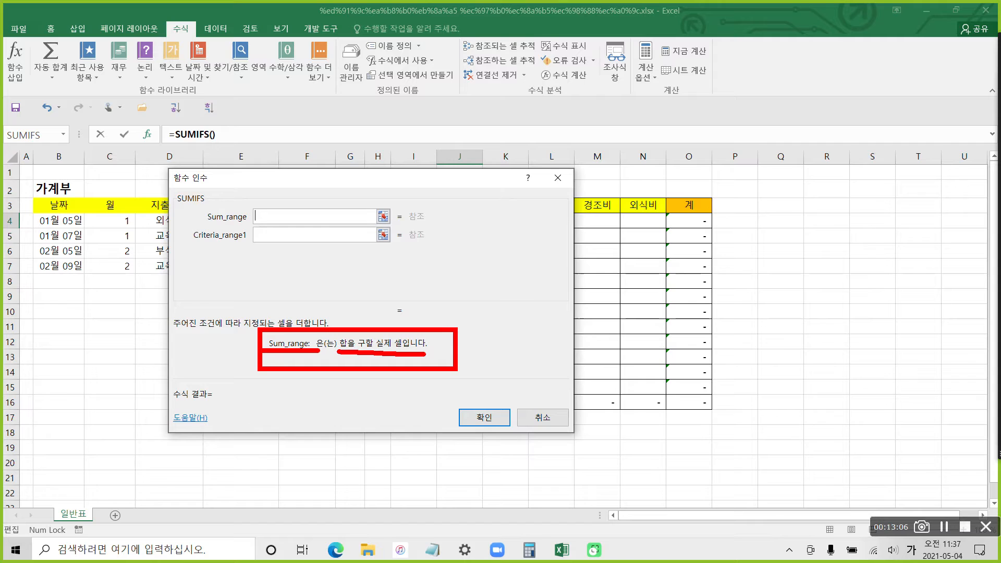
key(Escape)
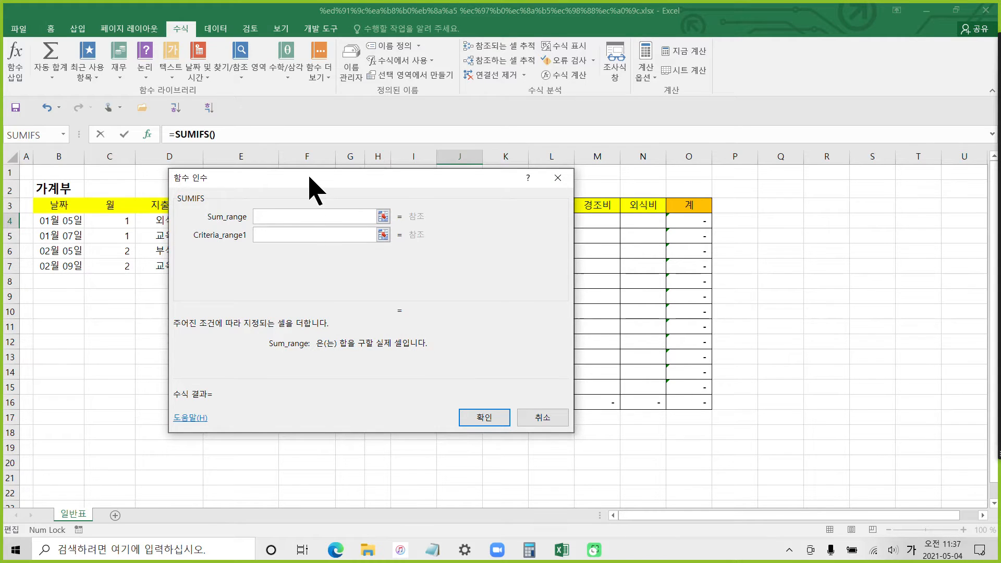
Move the arguments dialog clear of both table headers, set Sum_range to 금액 and activate Criteria_range1.
drag(313, 179, 448, 234)
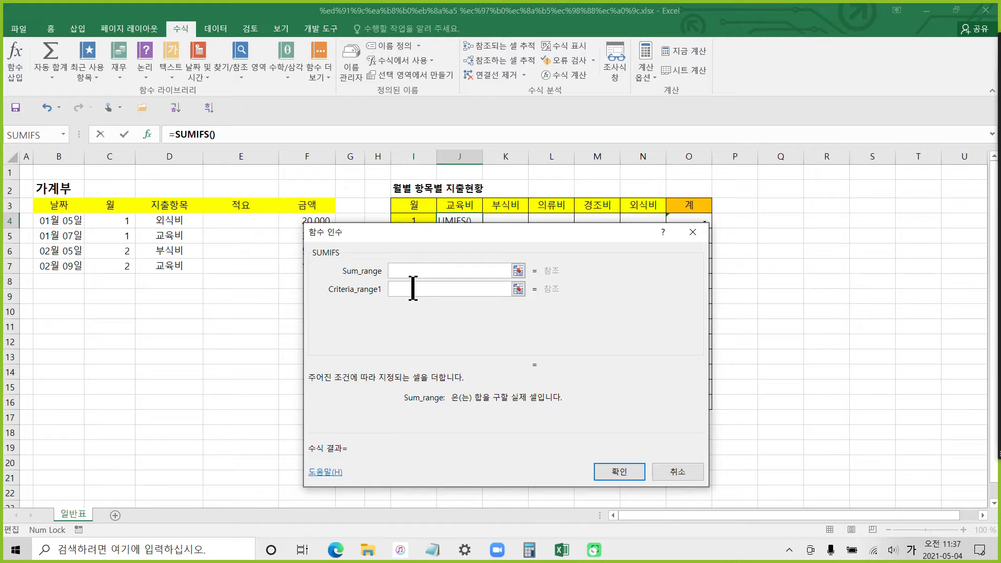
text(금액)
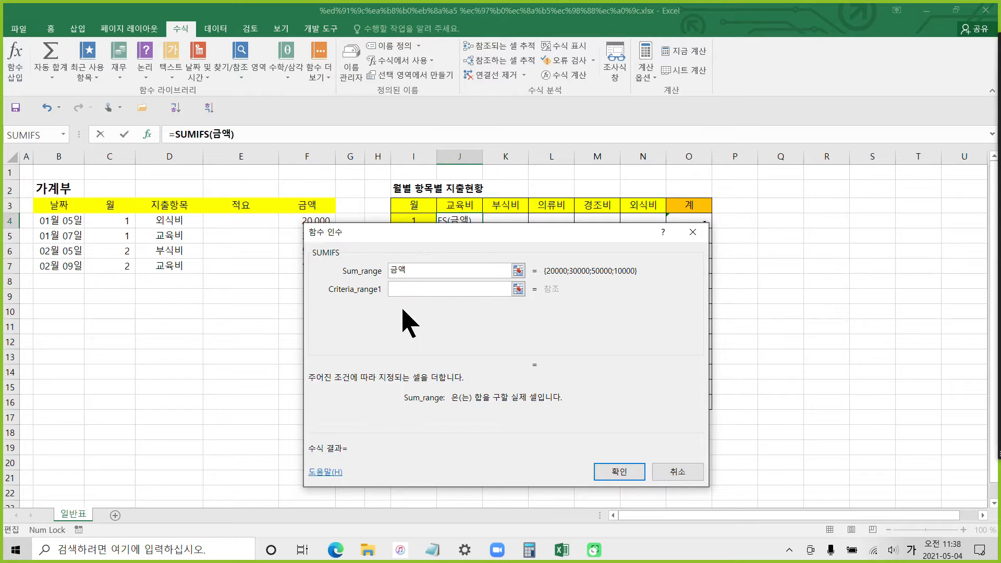
click(406, 290)
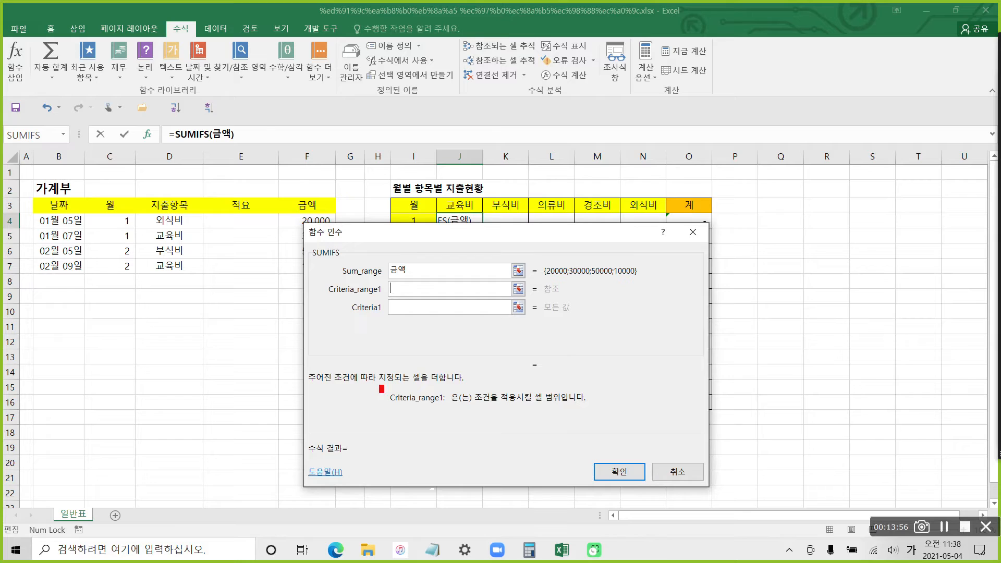
drag(382, 388, 587, 420)
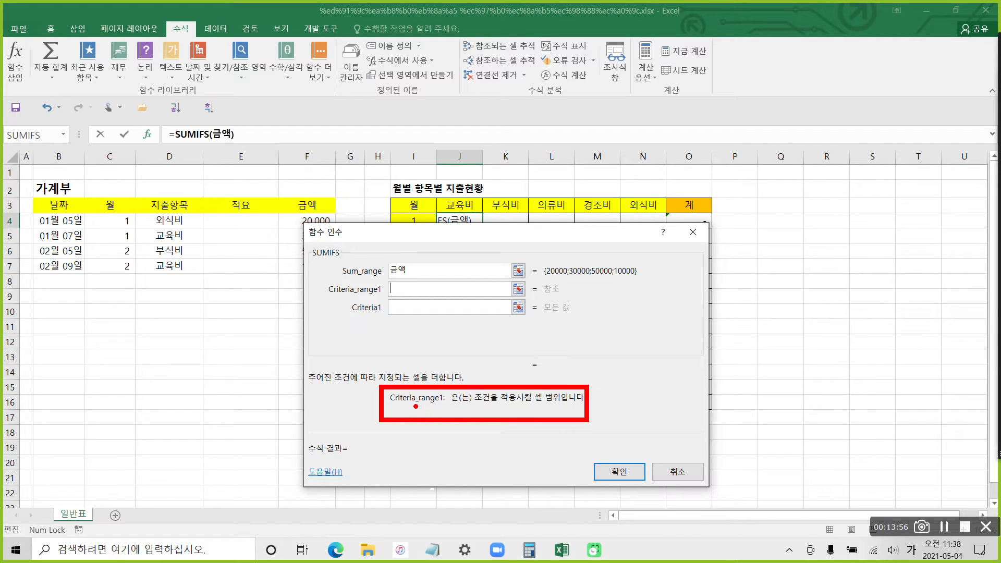
drag(473, 406, 579, 409)
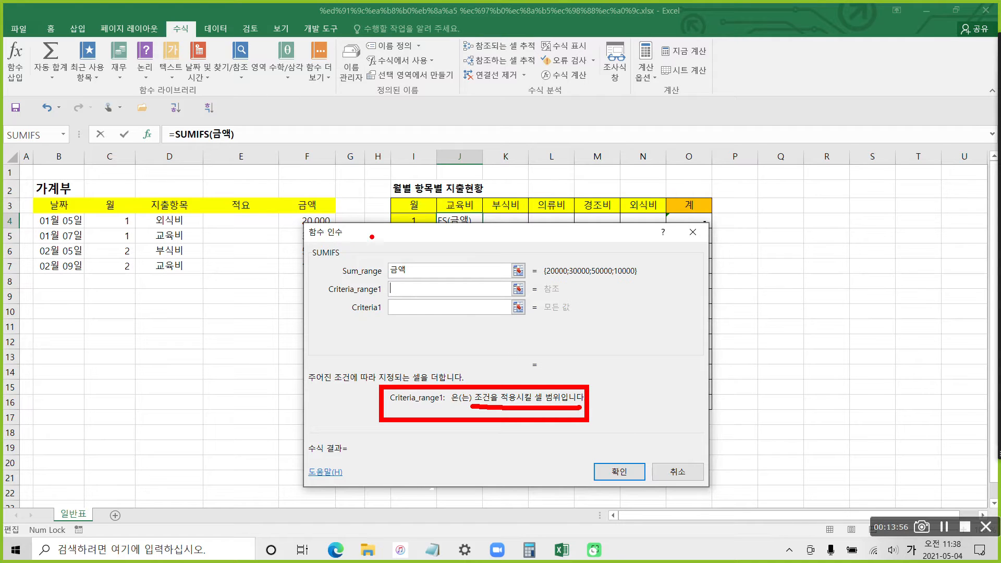
mouse_move(406, 212)
mouse_down()
mouse_move(400, 223)
mouse_move(423, 225)
mouse_move(418, 213)
mouse_up()
mouse_move(473, 195)
mouse_down()
mouse_move(458, 204)
mouse_move(479, 198)
mouse_up()
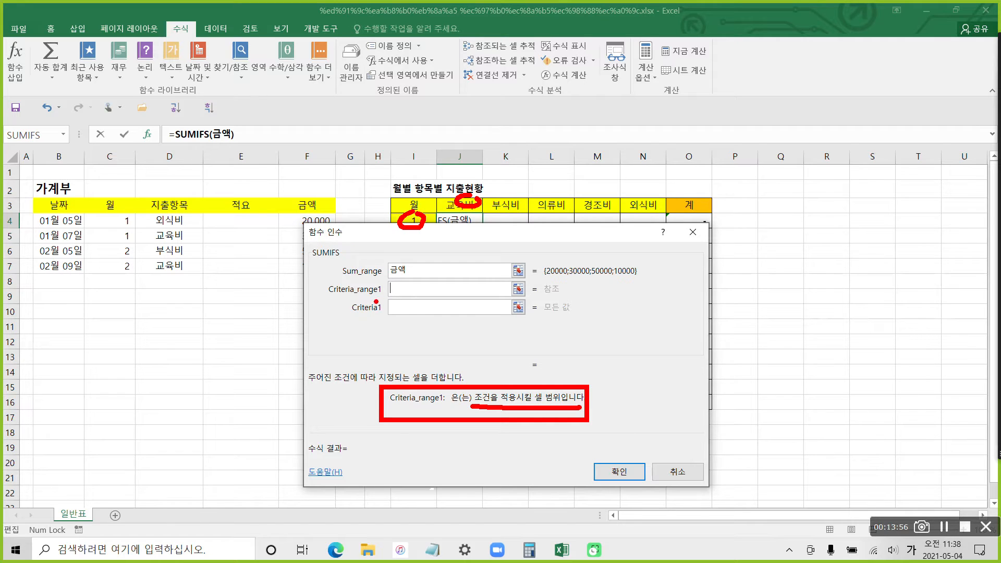
mouse_move(324, 297)
mouse_down()
mouse_move(382, 296)
mouse_move(387, 315)
mouse_move(408, 305)
mouse_up()
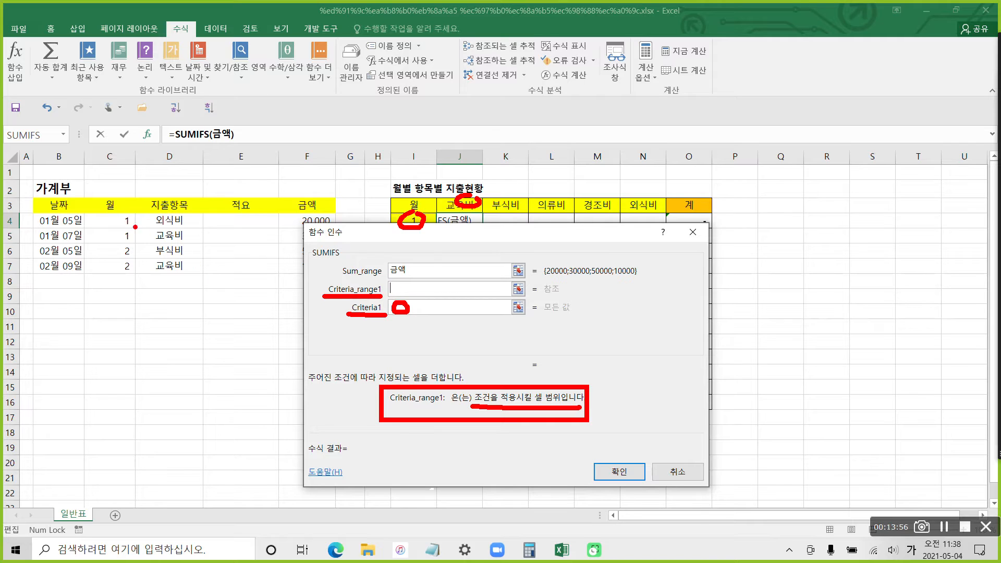
mouse_move(88, 209)
mouse_down()
mouse_move(78, 271)
mouse_move(145, 279)
mouse_move(142, 220)
mouse_move(92, 210)
mouse_up()
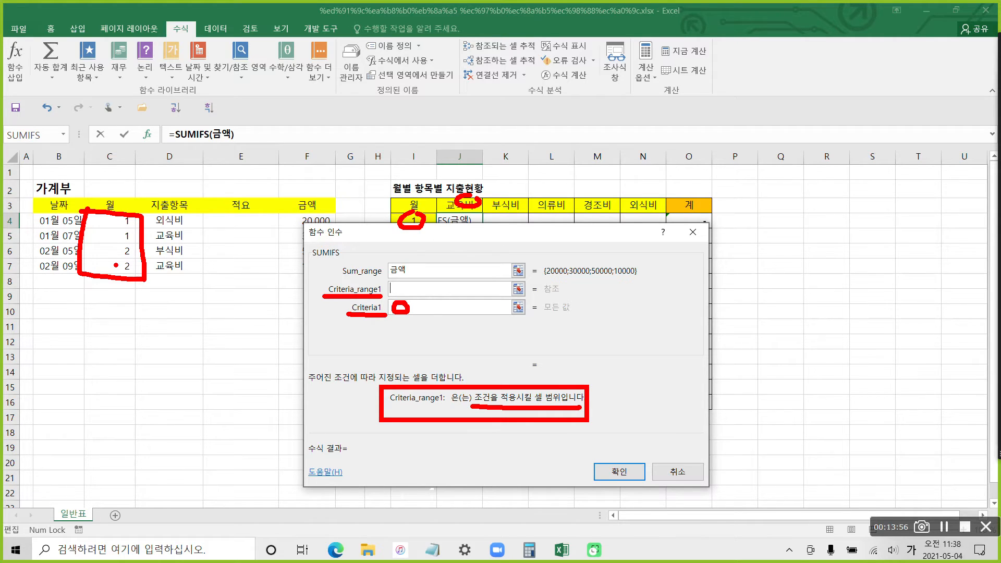
mouse_move(395, 276)
mouse_down()
mouse_move(377, 283)
mouse_move(426, 296)
mouse_move(472, 277)
mouse_move(373, 272)
mouse_up()
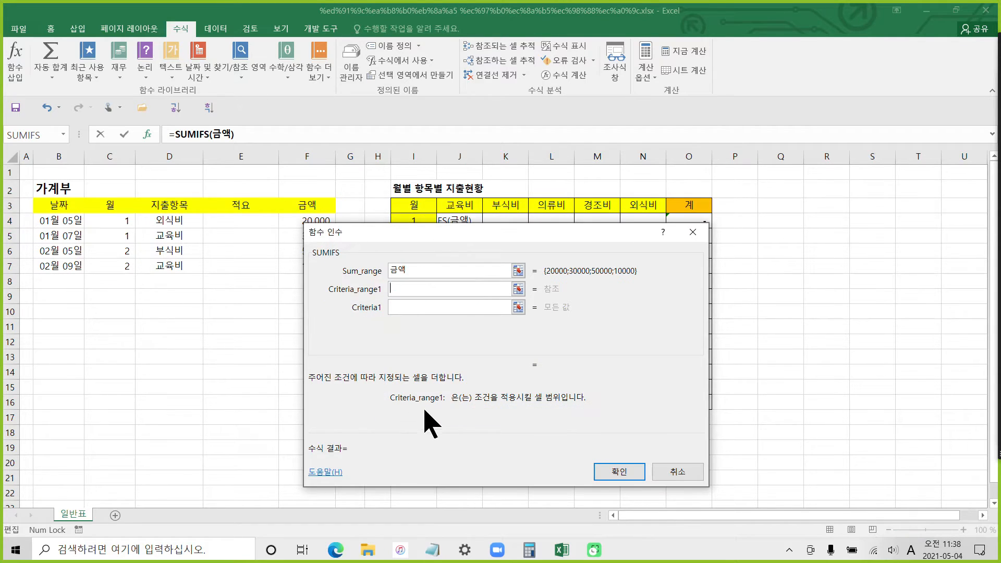
Set Criteria_range1 of the SUMIFS function to the named range 월 and activate Criteria1.
text(월)
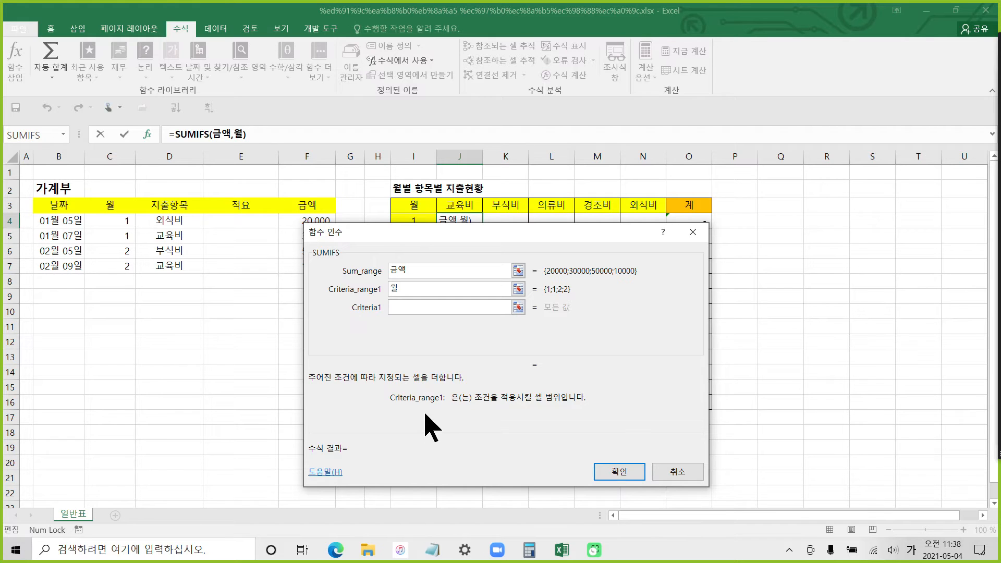
click(412, 308)
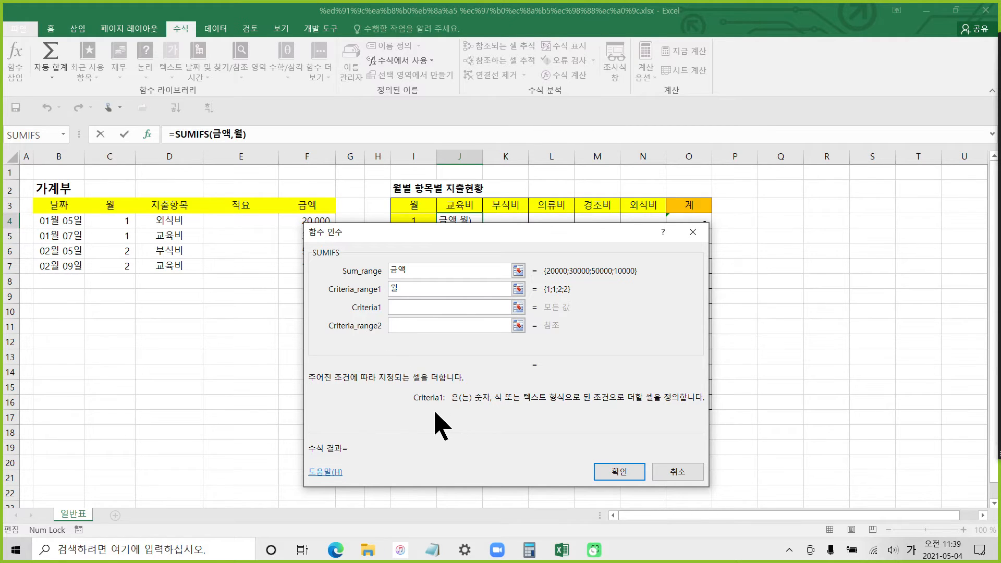
drag(450, 411, 713, 413)
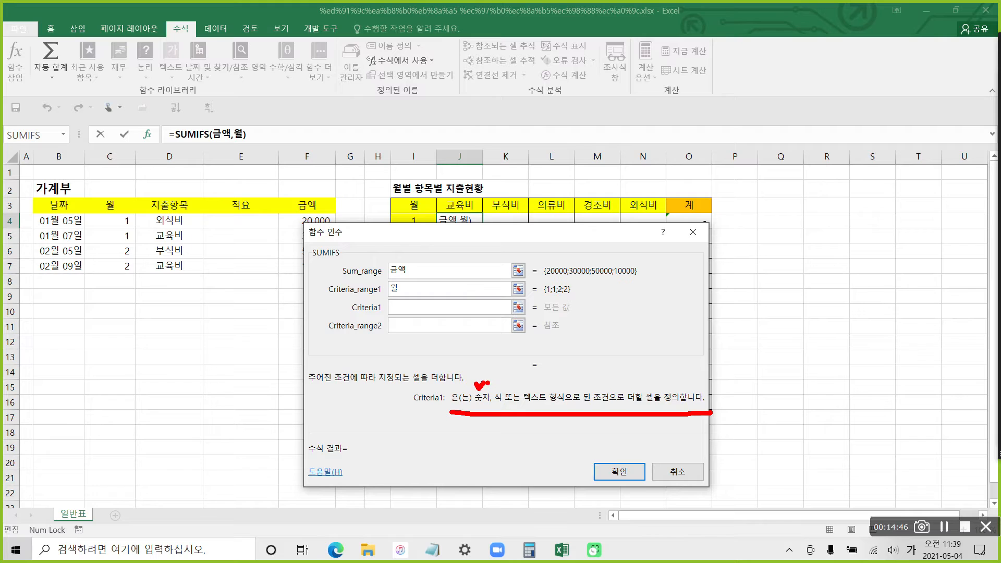
drag(497, 385, 570, 406)
mouse_move(631, 407)
mouse_down()
mouse_move(692, 408)
mouse_move(703, 390)
mouse_move(639, 385)
mouse_move(628, 407)
mouse_up()
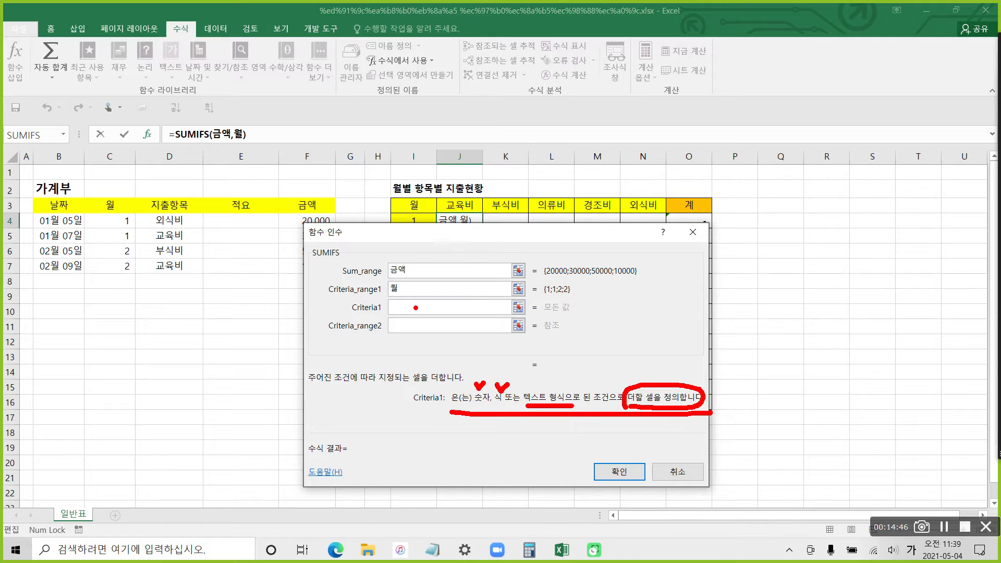
drag(469, 404, 512, 406)
key(Escape)
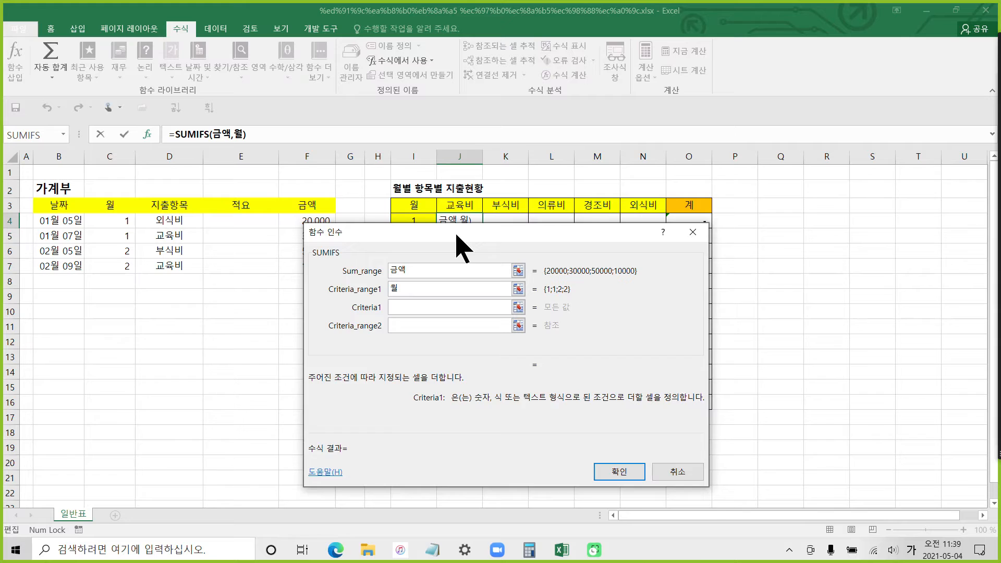
Move the arguments dialog below the first month rows and set Criteria1 to the month 1 cell with its column locked, $I4.
drag(455, 234, 461, 292)
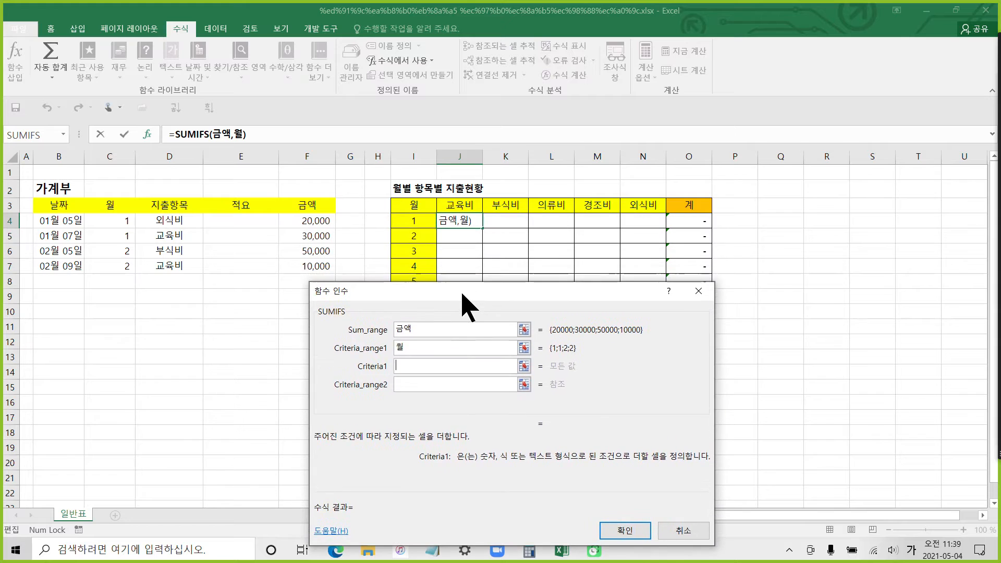
click(417, 221)
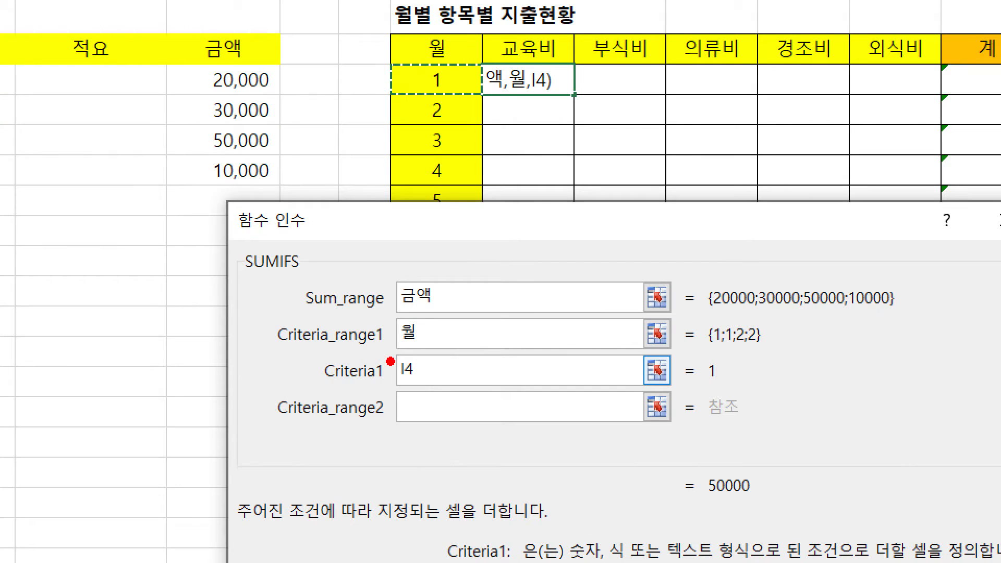
drag(392, 370, 405, 370)
key(Escape)
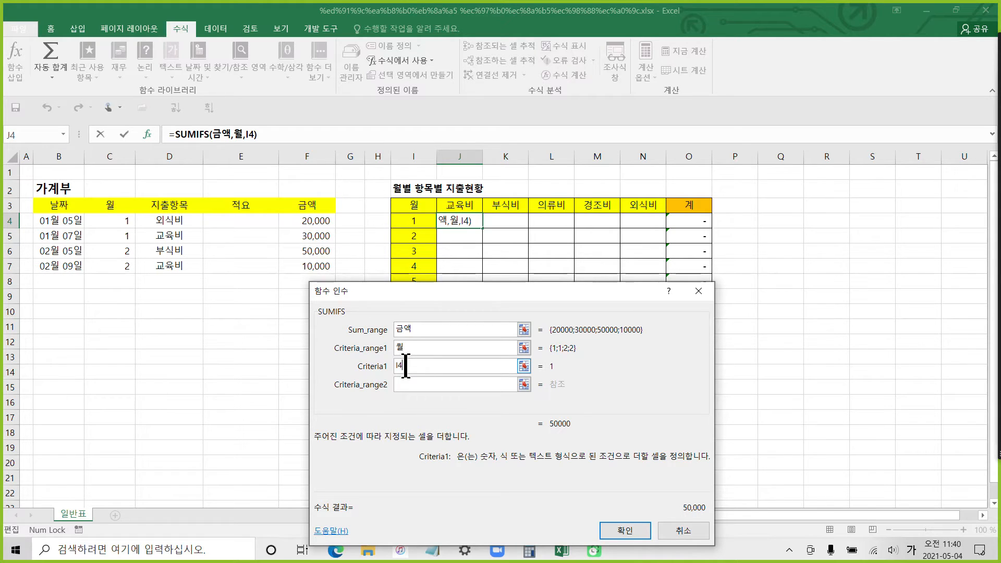
key(F4)
key(F4)
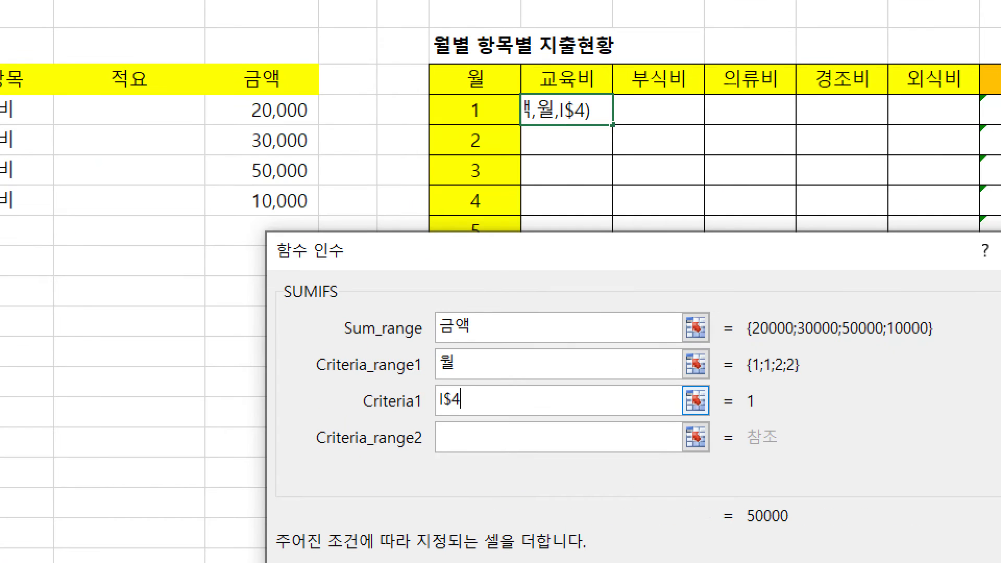
mouse_move(440, 412)
mouse_down()
mouse_move(470, 412)
mouse_move(449, 399)
mouse_move(448, 382)
mouse_move(411, 386)
mouse_move(430, 397)
mouse_up()
key(Escape)
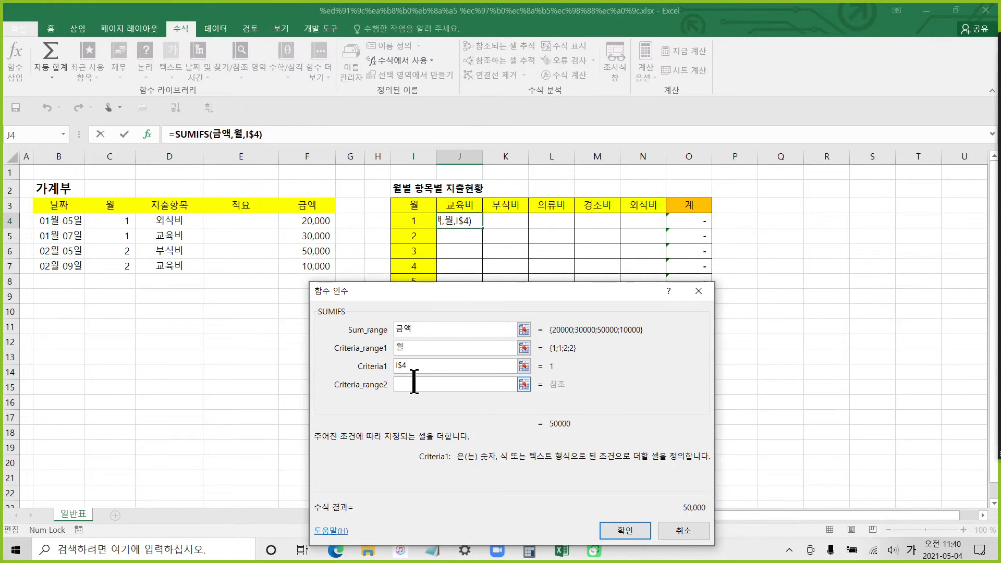
key(F4)
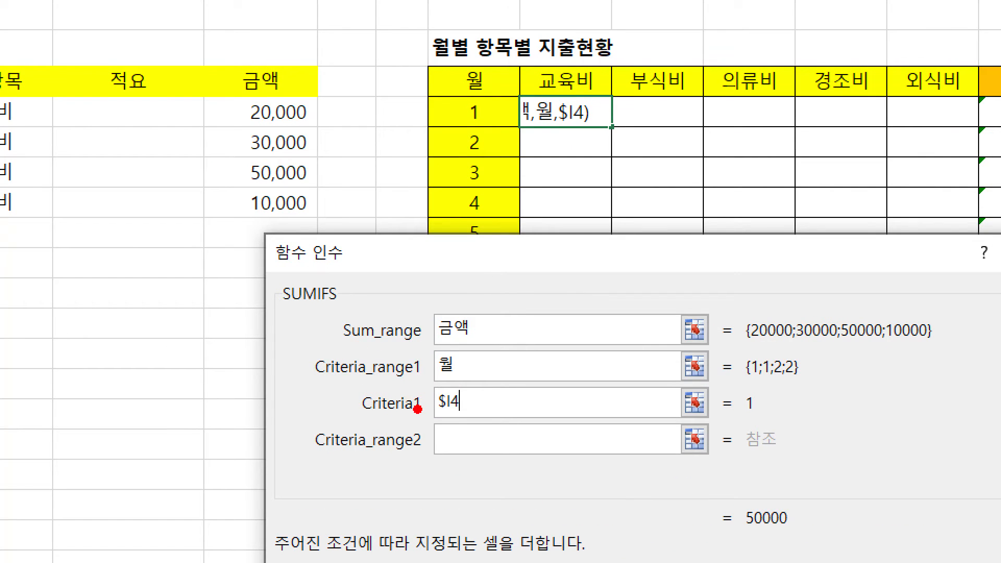
drag(404, 394, 449, 395)
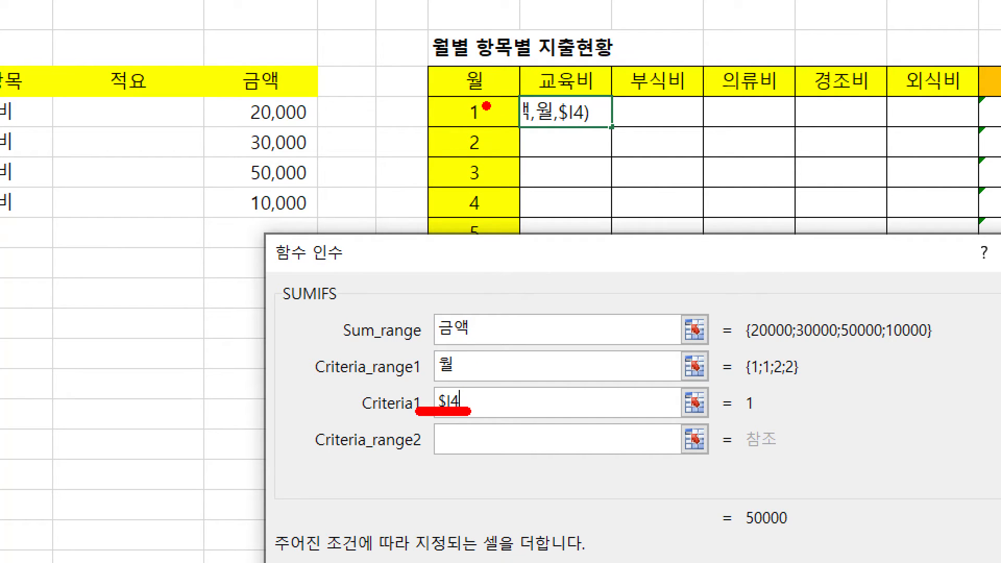
drag(459, 96, 444, 204)
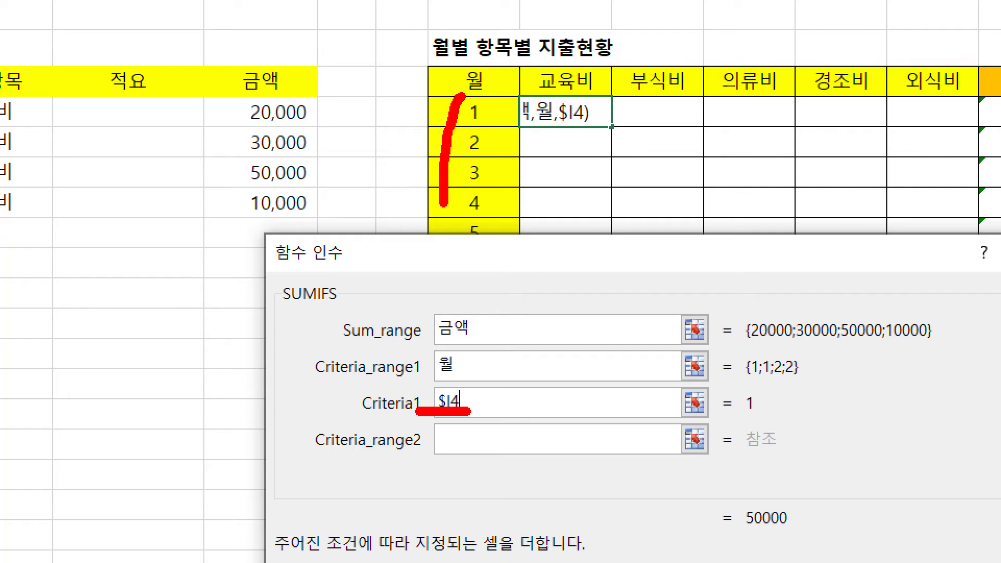
mouse_move(470, 102)
mouse_down()
mouse_move(470, 0)
mouse_move(457, 18)
mouse_move(483, 17)
mouse_move(479, 0)
mouse_up()
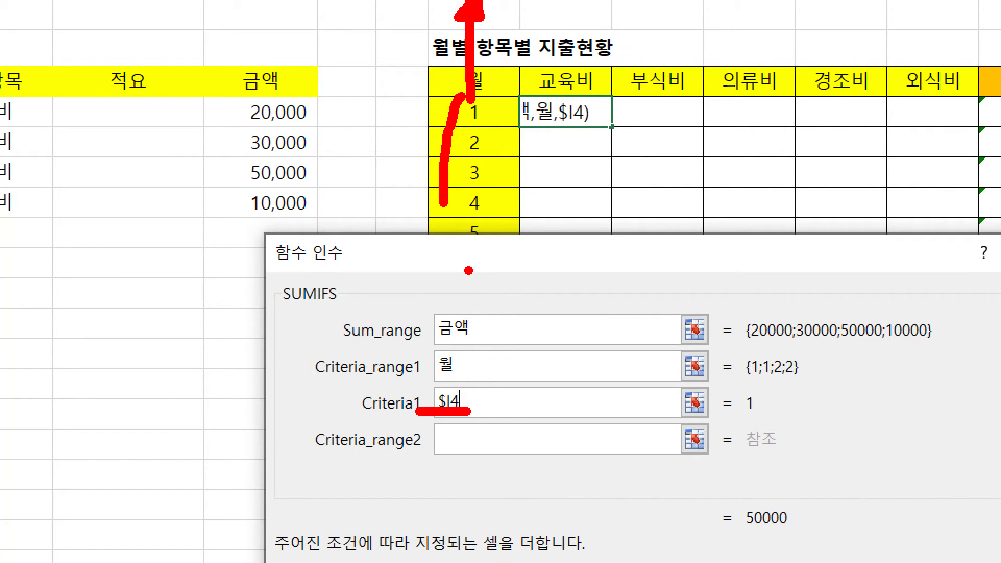
mouse_move(534, 86)
mouse_down()
mouse_move(547, 89)
mouse_move(576, 54)
mouse_move(537, 78)
mouse_move(548, 77)
mouse_move(61, 56)
mouse_up()
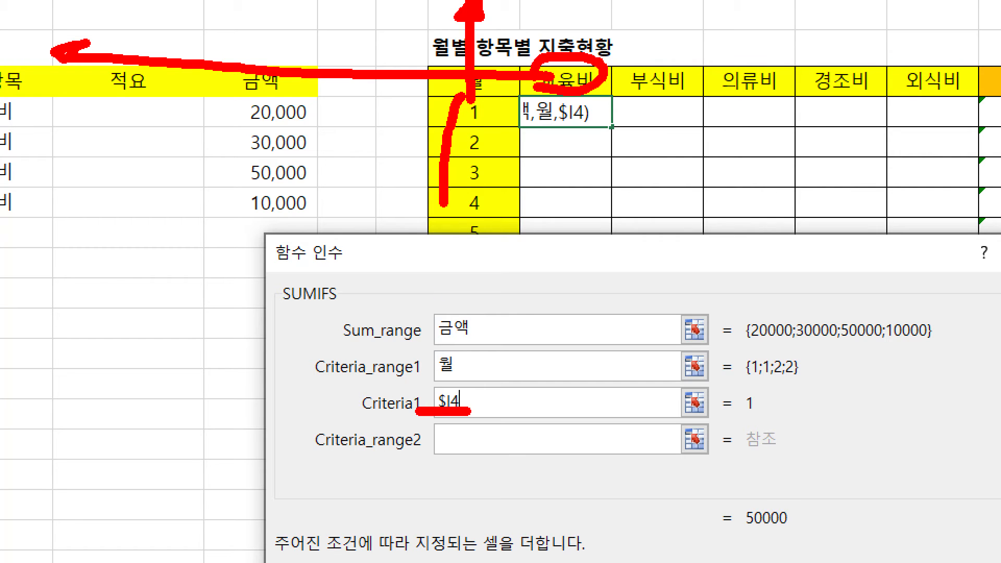
key(Escape)
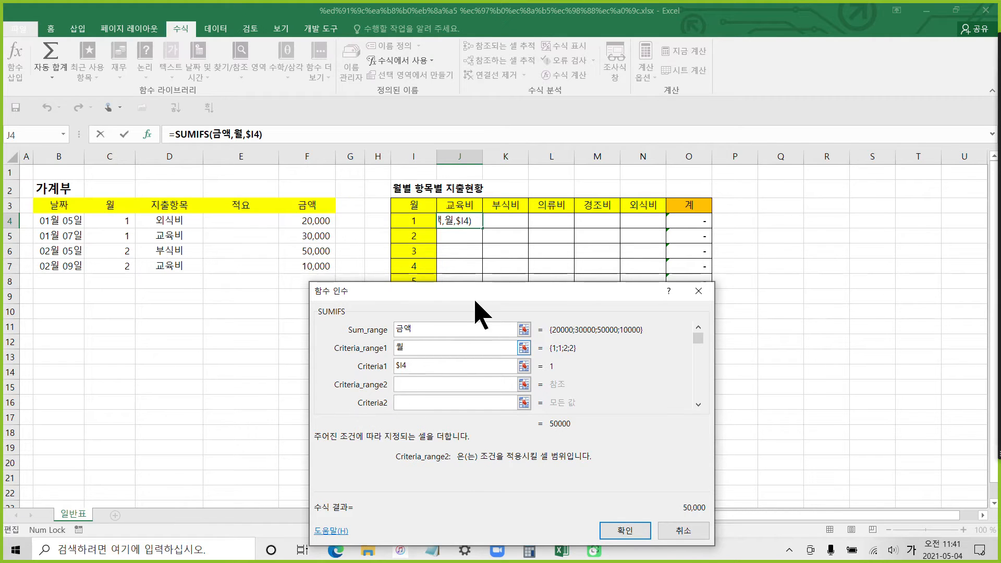
Reposition the arguments dialog and set Criteria_range2 of the SUMIFS function to the named range 지출항목.
drag(482, 305, 498, 252)
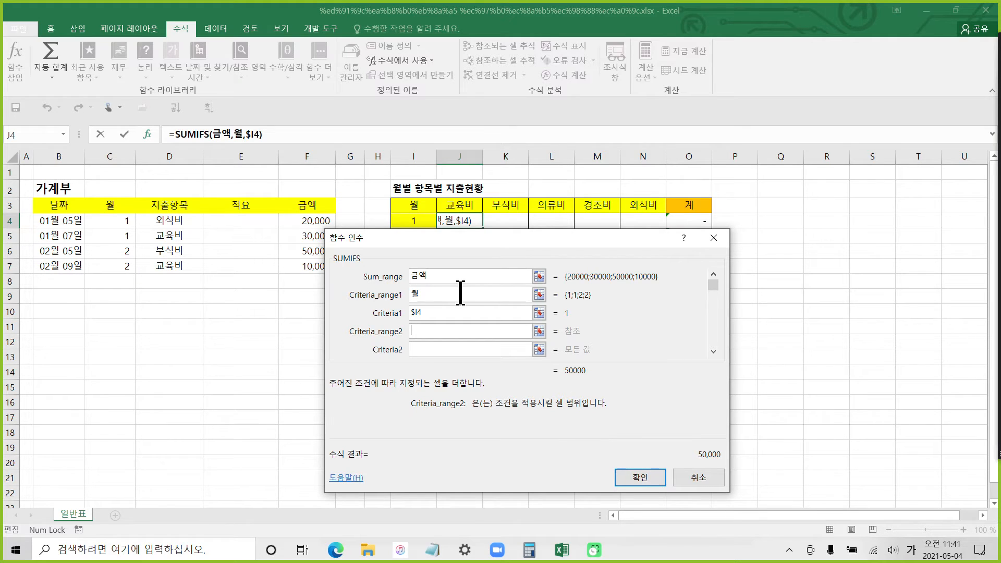
drag(444, 238, 446, 261)
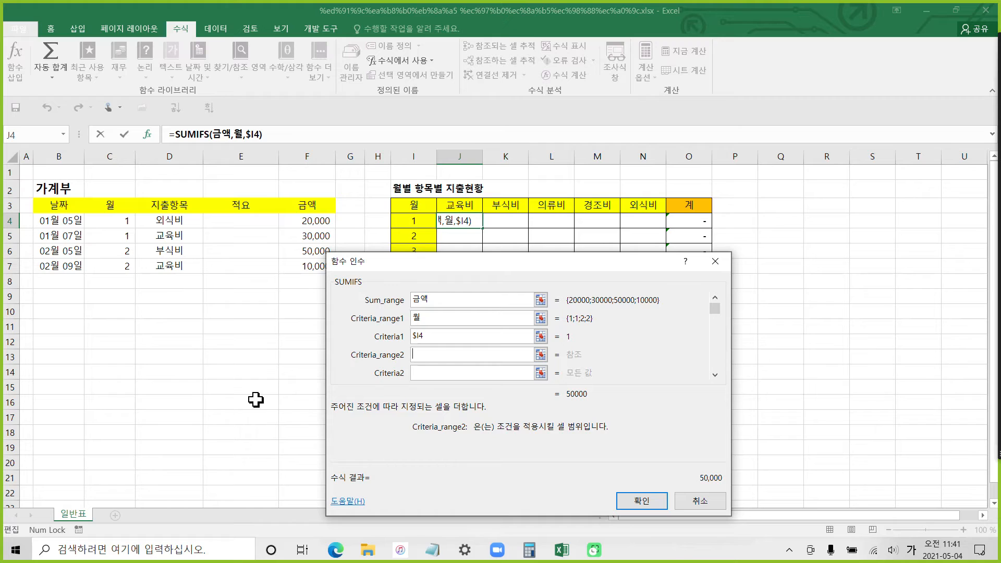
click(541, 355)
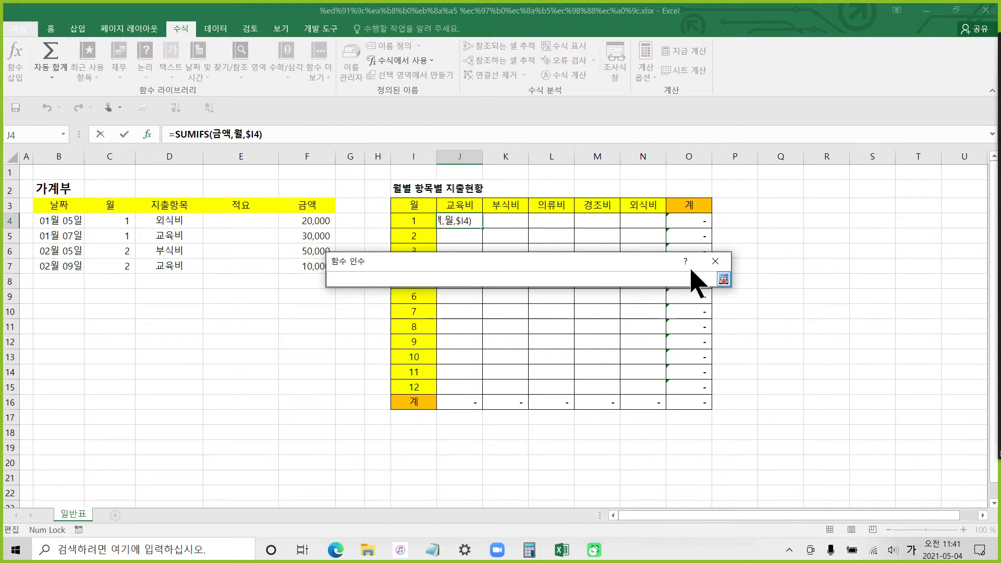
click(723, 280)
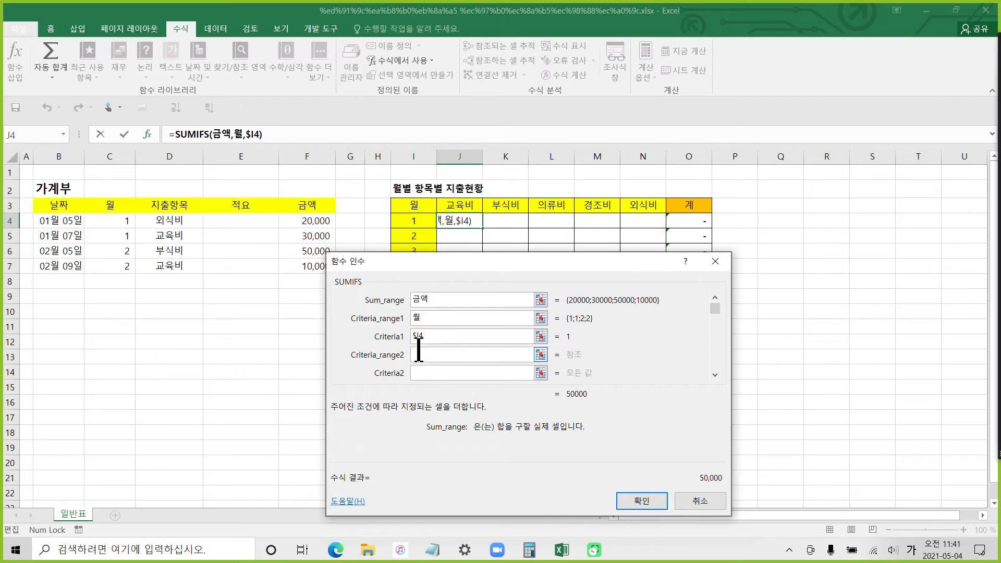
text(지출항목)
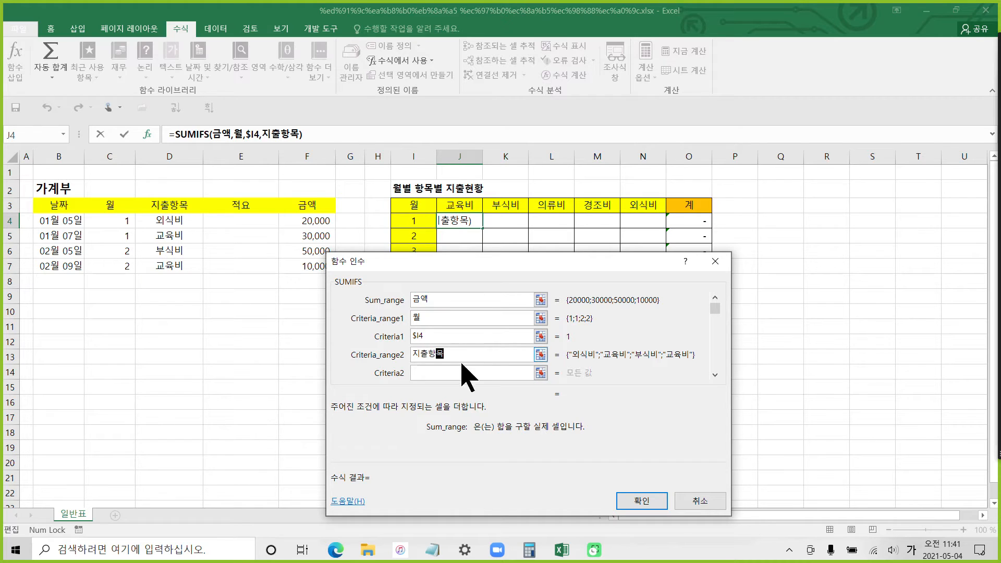
Set Criteria2 to the 교육비 header cell with its row locked, J$3.
click(415, 372)
click(418, 372)
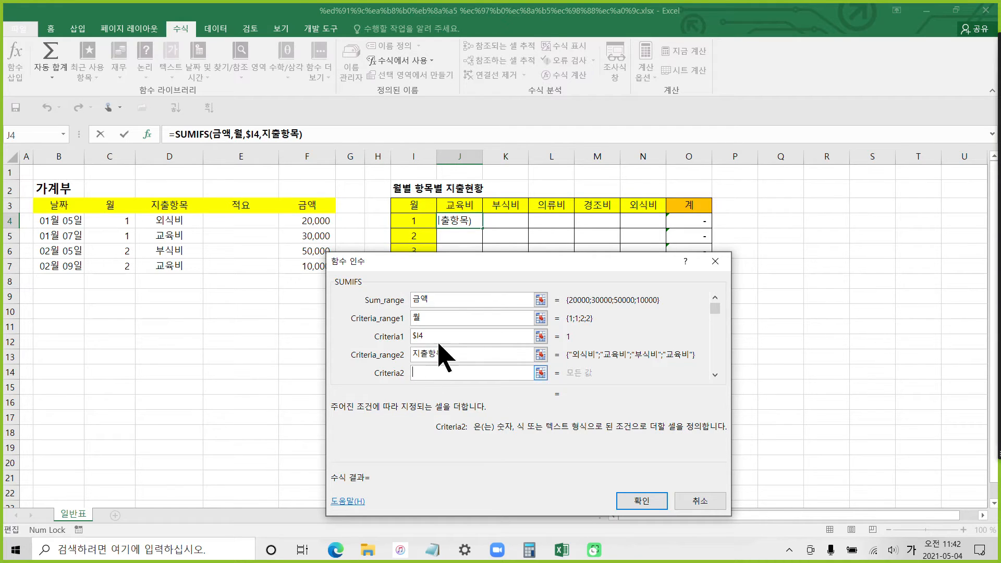
click(453, 205)
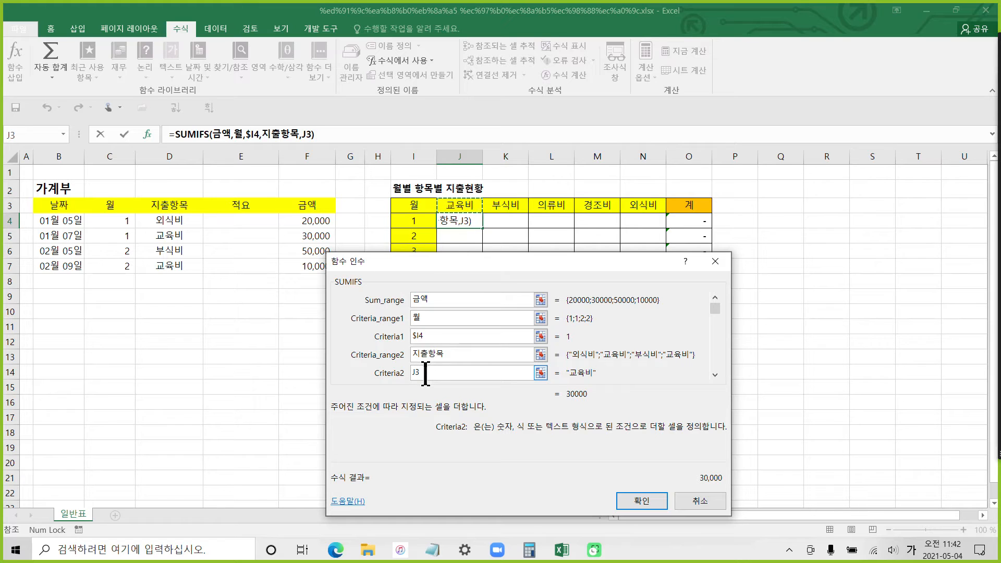
key(F4)
key(F4)
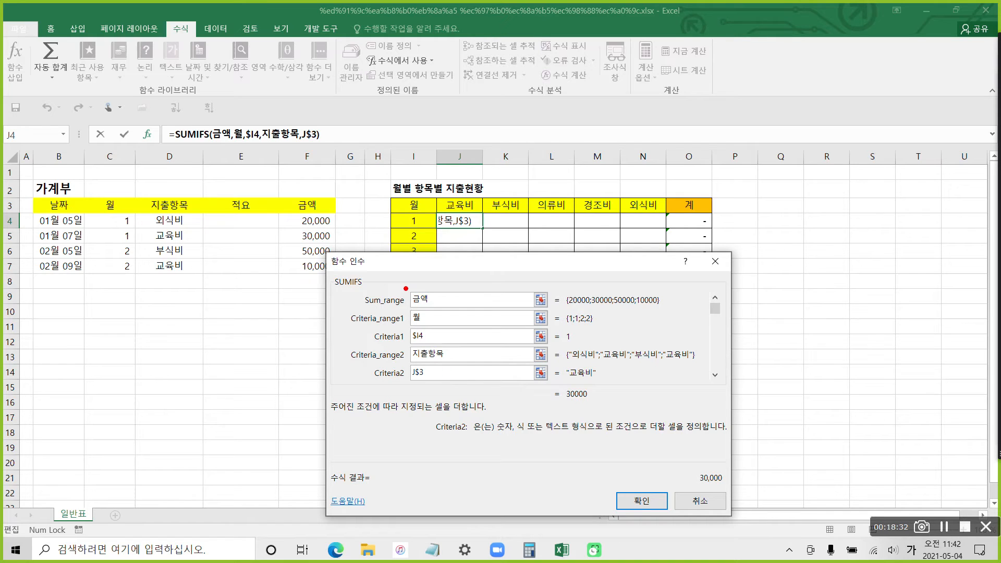
mouse_move(399, 287)
mouse_down()
mouse_move(441, 309)
mouse_move(515, 307)
mouse_up()
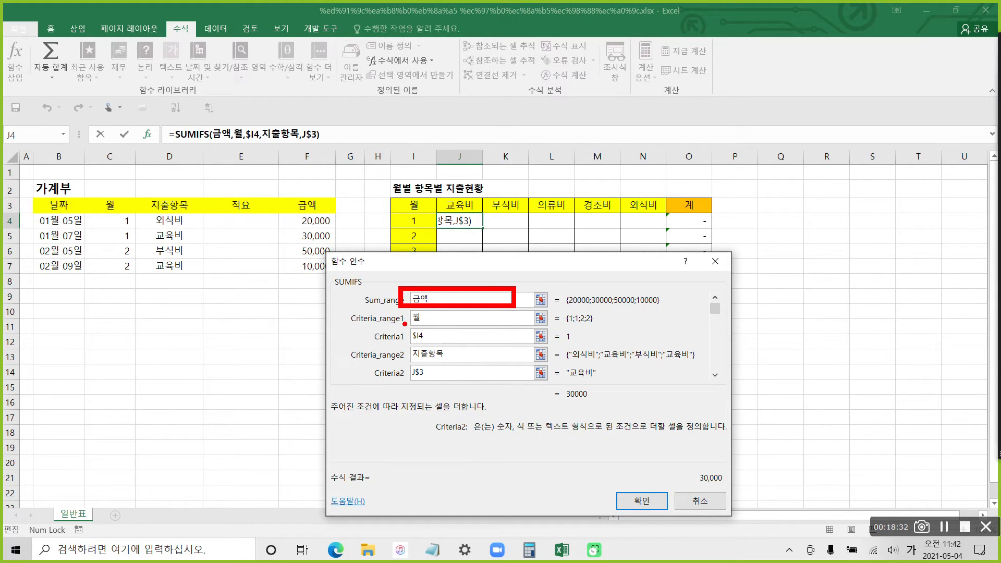
drag(404, 324, 437, 324)
drag(403, 343, 434, 343)
drag(405, 360, 441, 360)
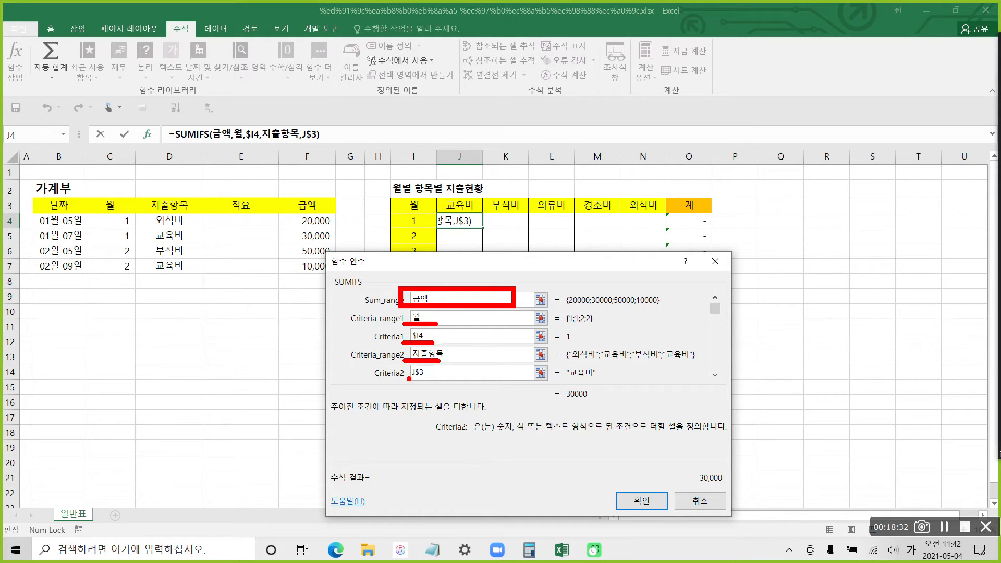
mouse_move(408, 379)
mouse_down()
mouse_move(400, 379)
mouse_move(429, 380)
mouse_up()
key(Escape)
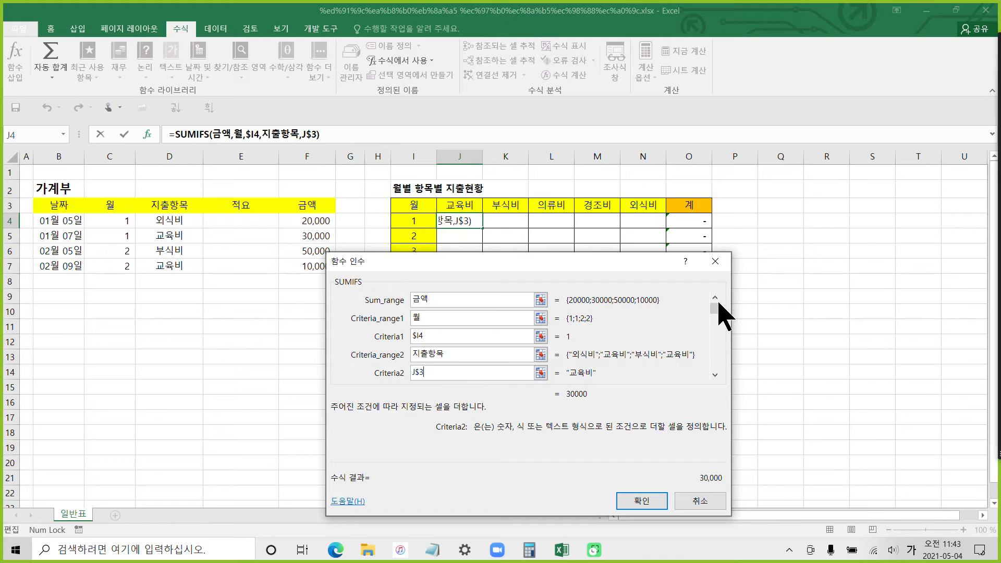
Review the argument list and confirm the SUMIFS function in J4.
mouse_move(715, 310)
mouse_down()
mouse_move(711, 359)
mouse_move(718, 297)
mouse_up()
click(429, 373)
click(645, 502)
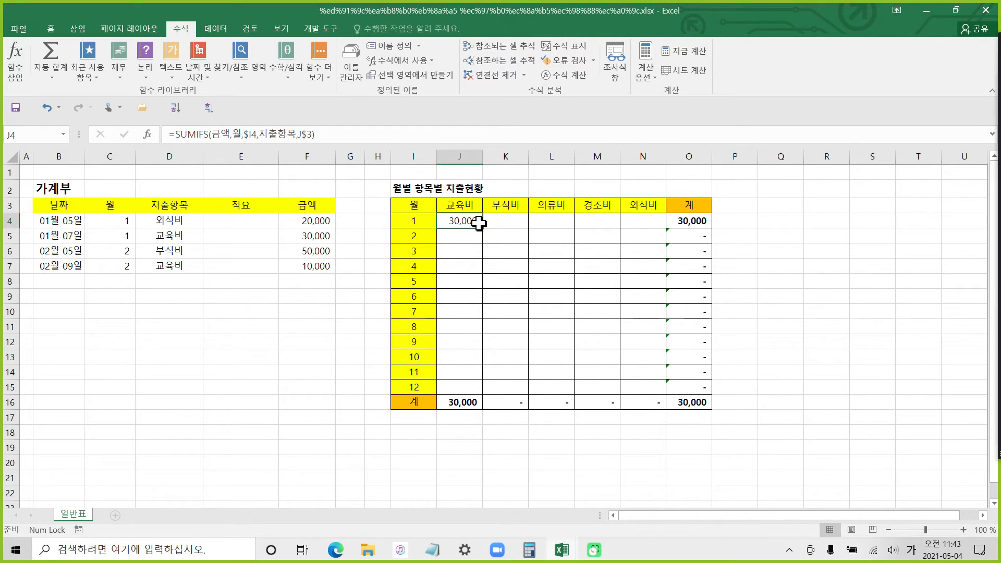
key(ctrl+2)
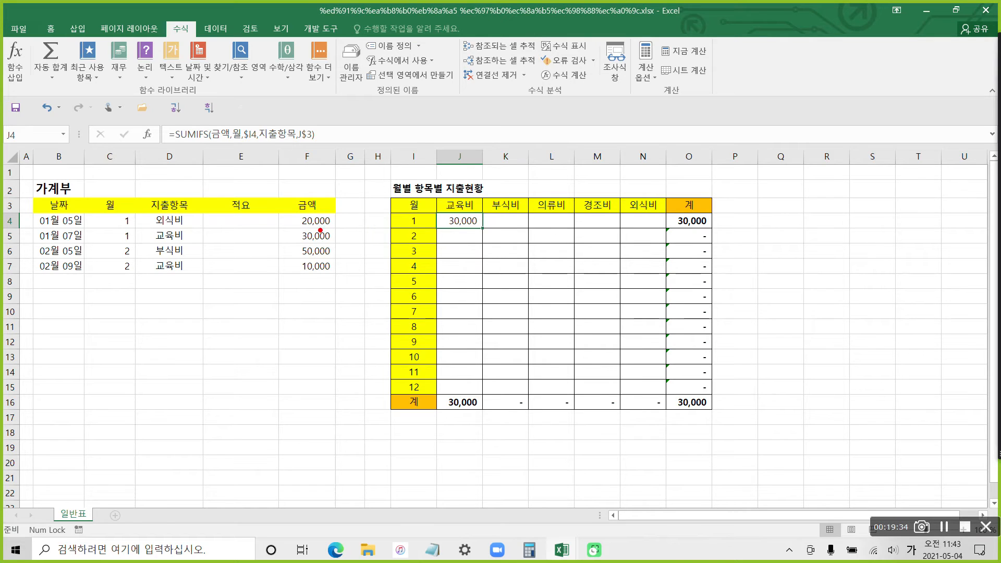
mouse_move(34, 200)
mouse_down()
mouse_move(40, 223)
mouse_move(297, 284)
mouse_move(347, 287)
mouse_up()
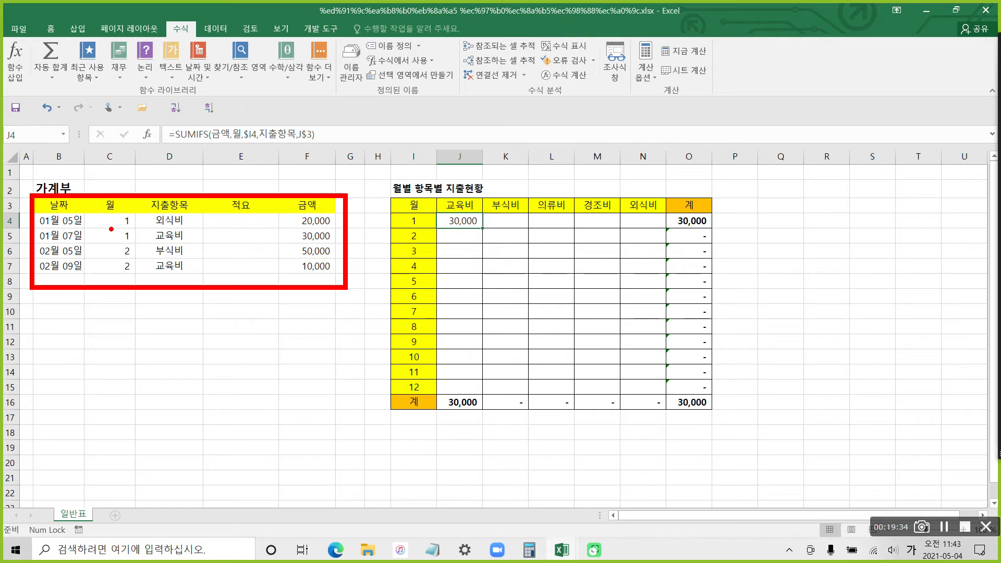
mouse_move(120, 213)
mouse_down()
mouse_move(111, 241)
mouse_move(135, 219)
mouse_move(124, 210)
mouse_move(183, 240)
mouse_up()
drag(282, 242, 342, 242)
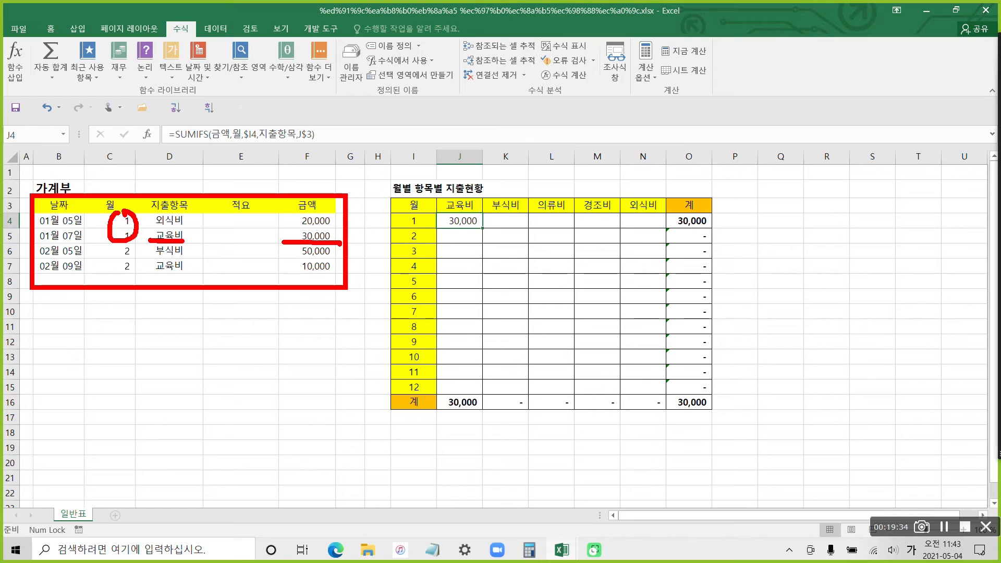
key(Escape)
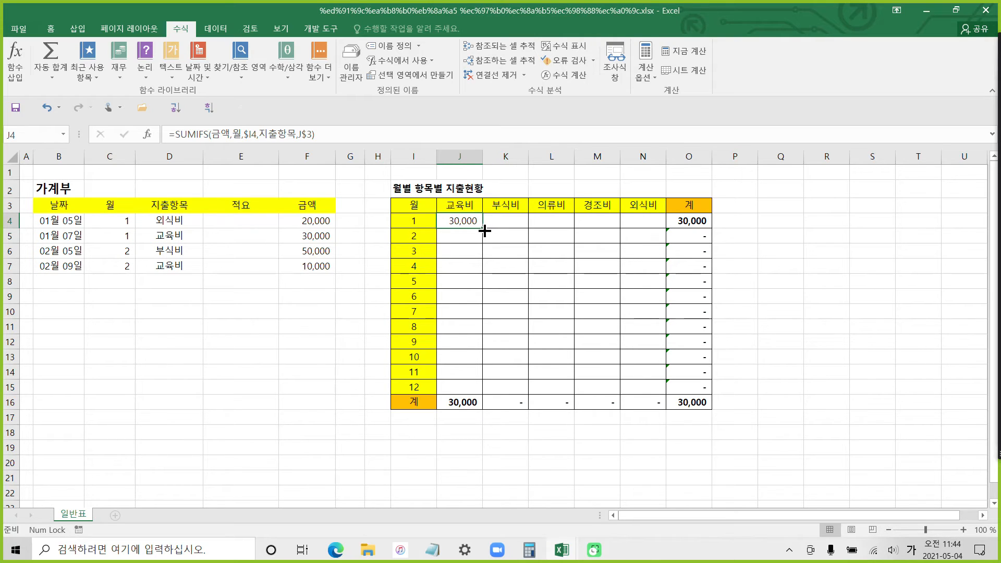
Fill the SUMIFS formula from J4 across to N4 and down to row 15, and check cells J5 and K5.
drag(484, 231, 658, 229)
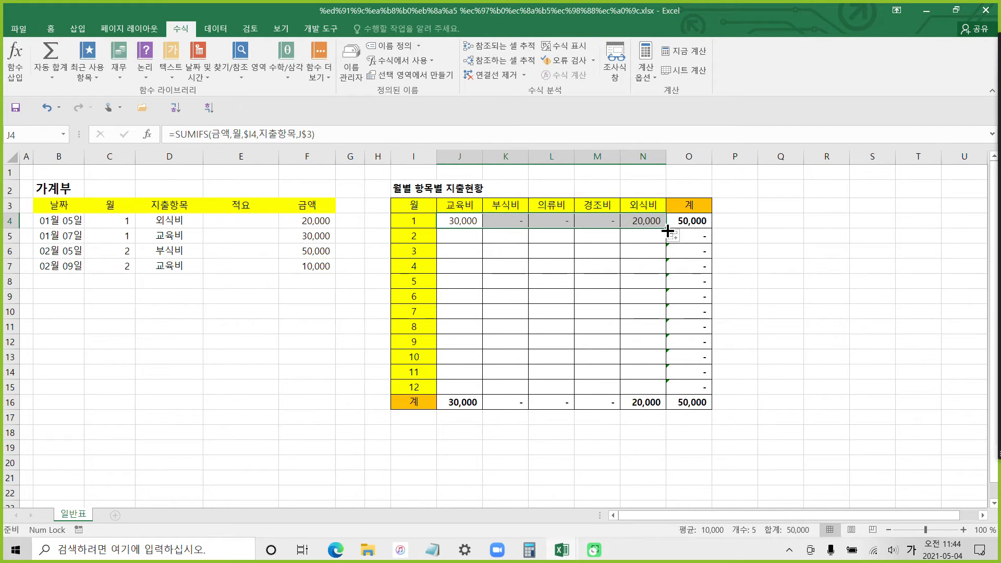
drag(667, 230, 667, 391)
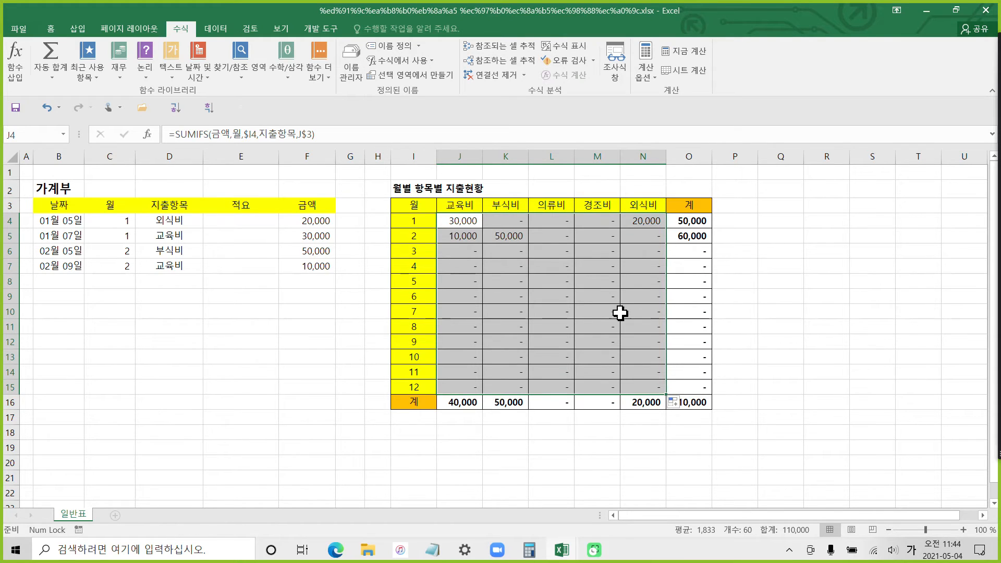
click(459, 236)
click(508, 236)
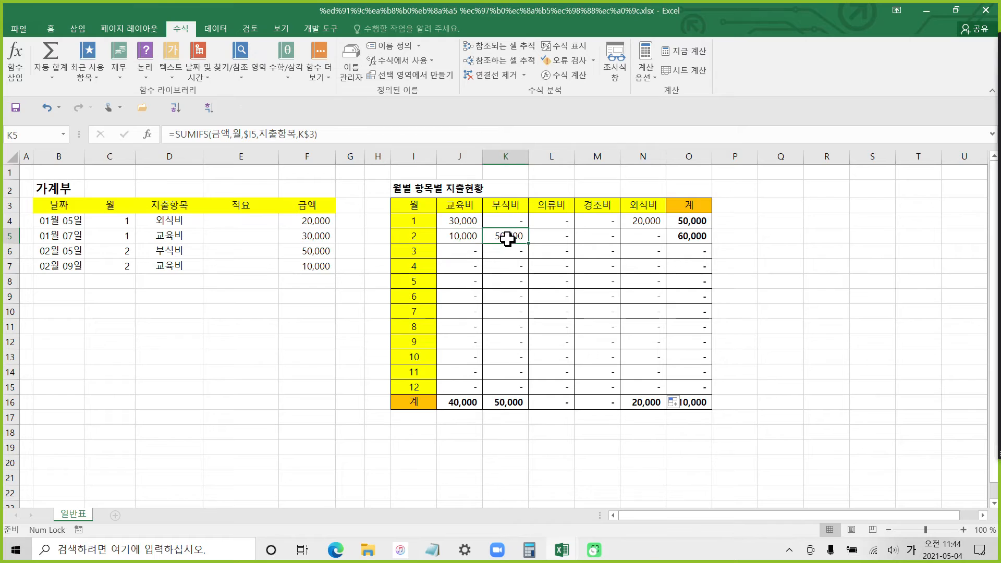
click(454, 240)
click(506, 240)
Select the expense amounts J4:N15 and examine their number format and the 계 column header.
drag(453, 220, 639, 383)
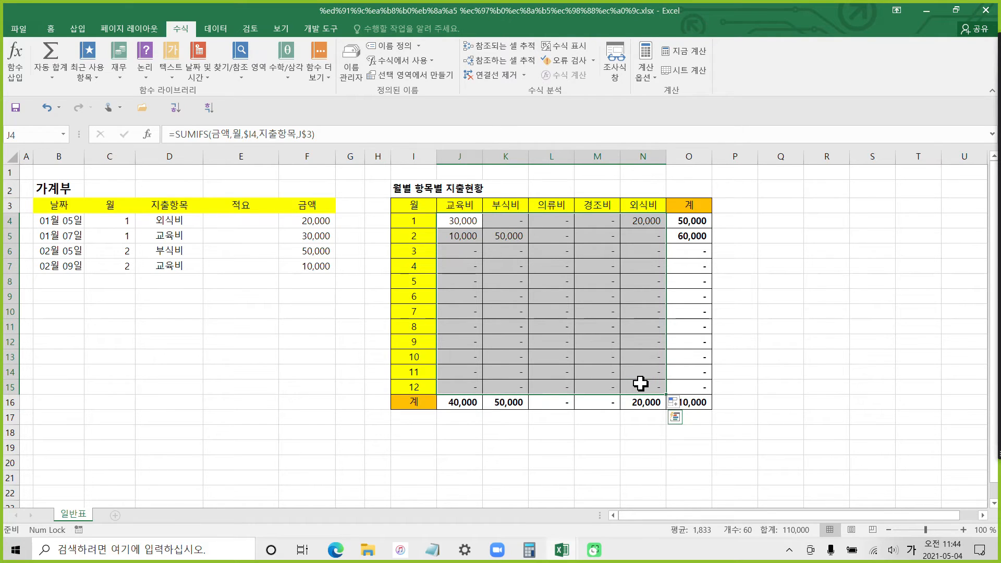
click(51, 28)
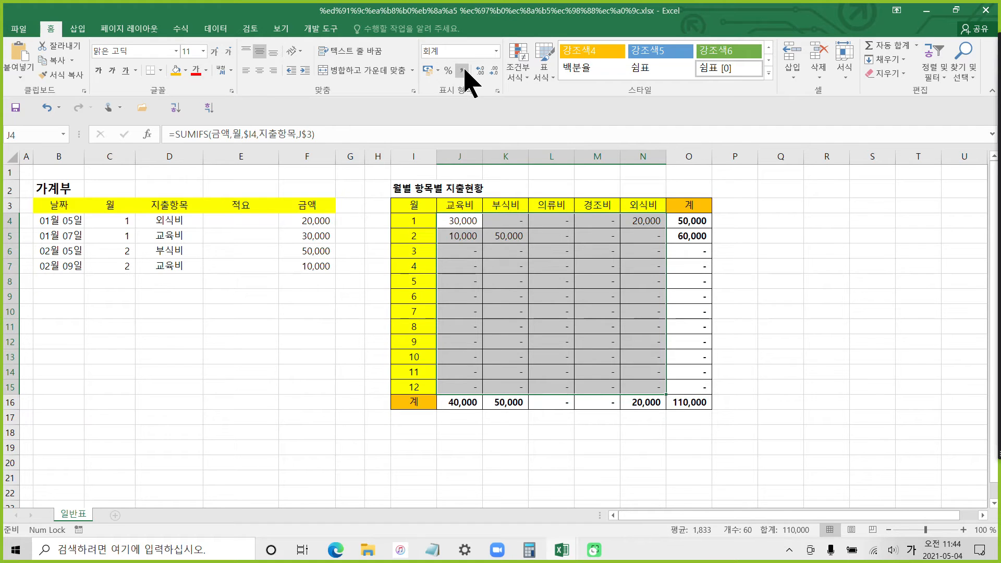
click(691, 208)
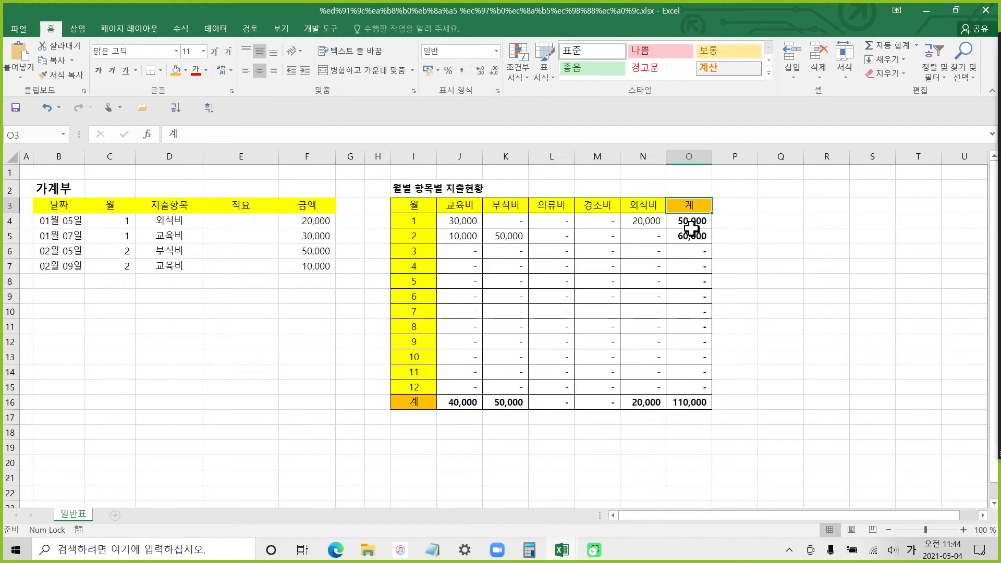
Clear the existing totals in O4:O15 and J16:O16 of the 월별 항목별 지출현황 table.
click(690, 221)
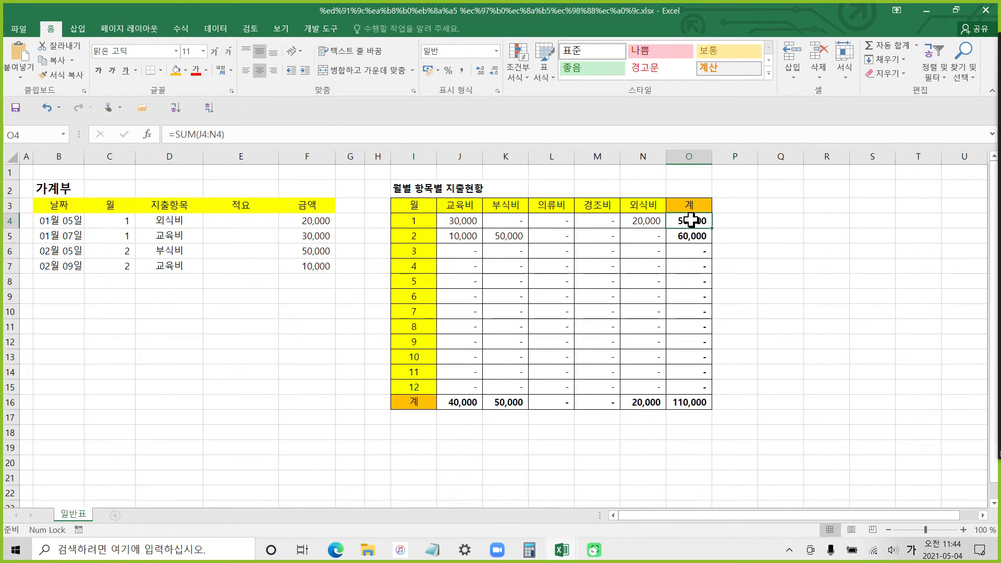
drag(690, 221, 705, 387)
key(Delete)
drag(459, 403, 684, 405)
key(Delete)
Total J4:N4 in cell O4 with AutoSum and fill the formula down to O15.
click(688, 224)
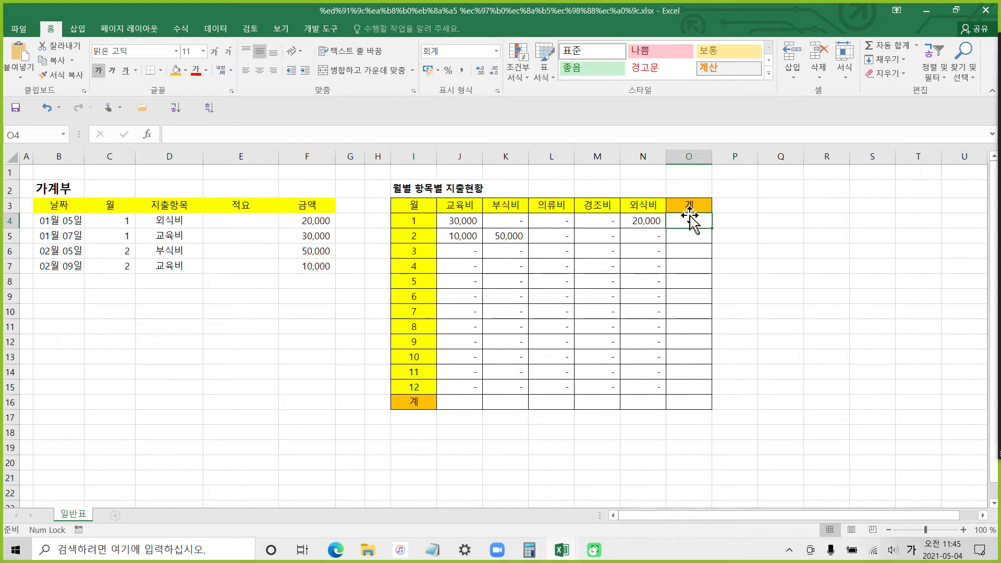
click(216, 32)
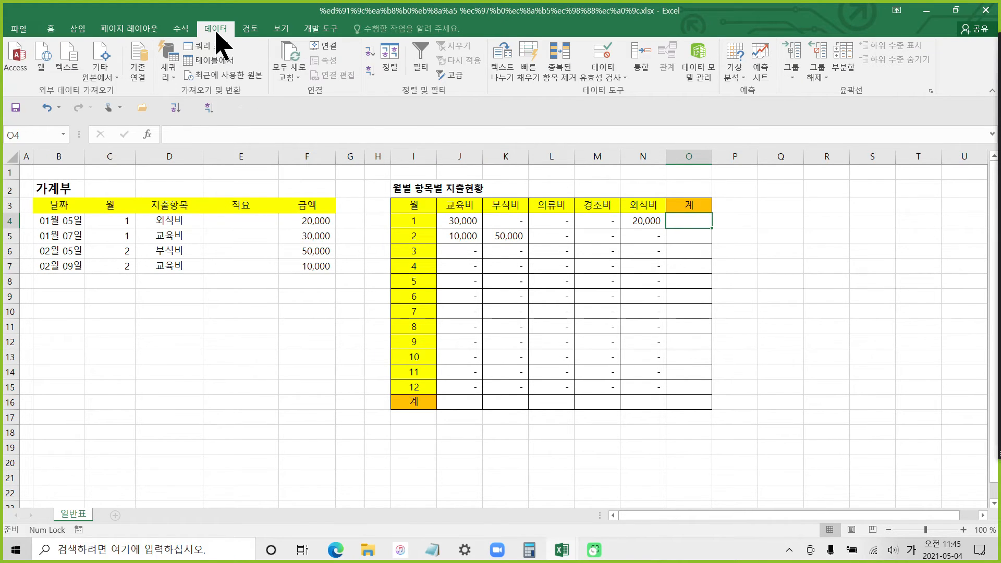
click(181, 30)
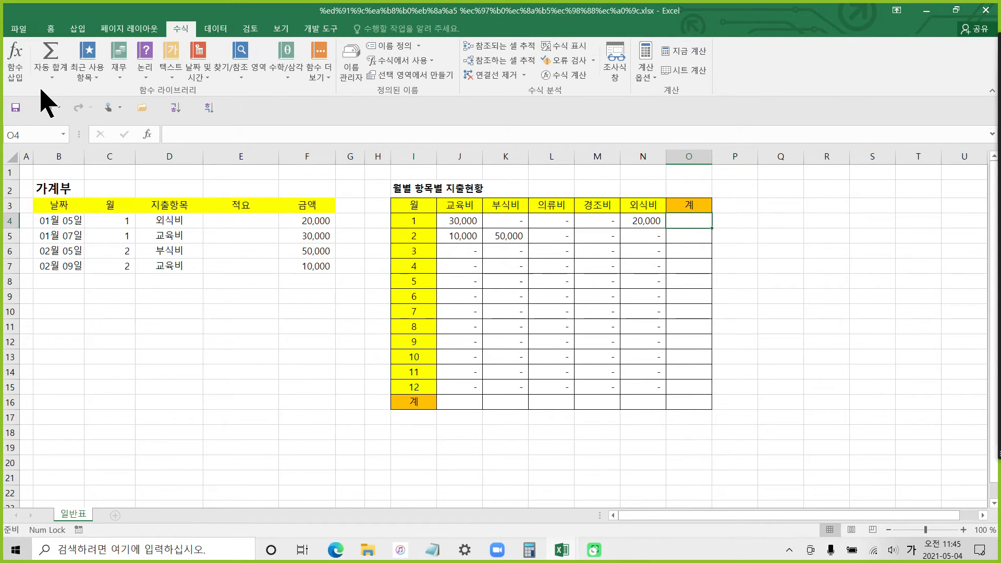
click(57, 60)
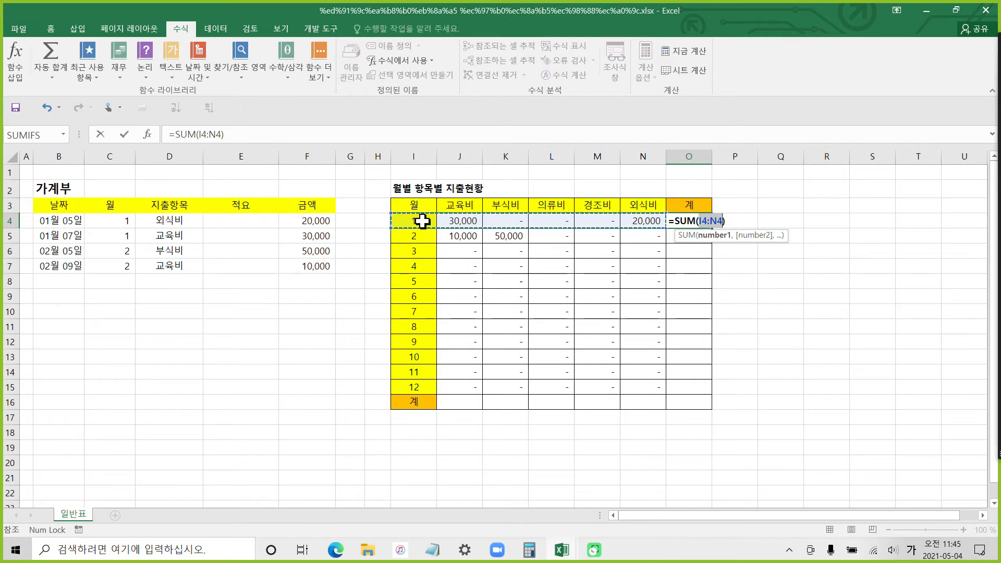
click(458, 222)
drag(490, 222, 635, 223)
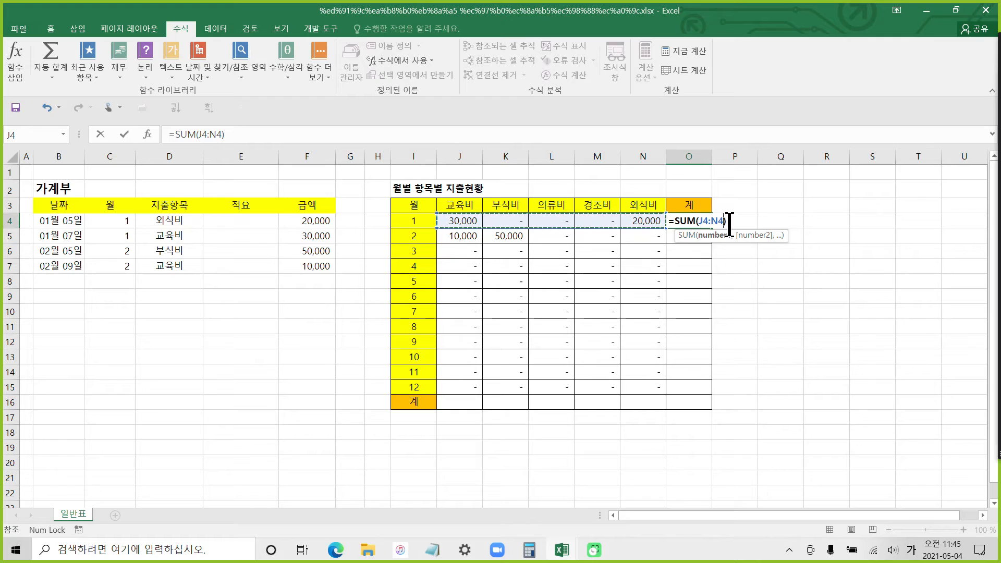
click(123, 134)
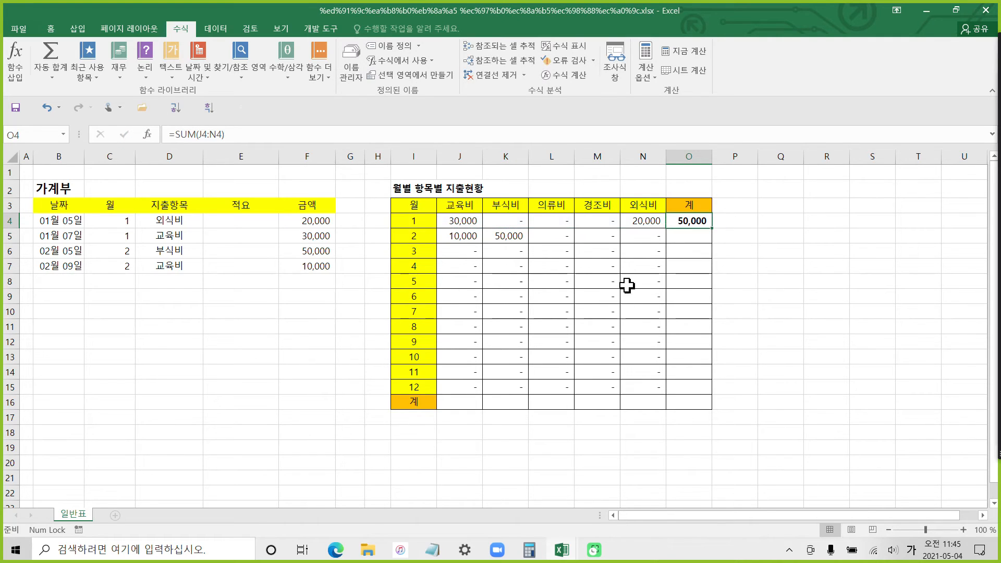
drag(712, 228, 713, 398)
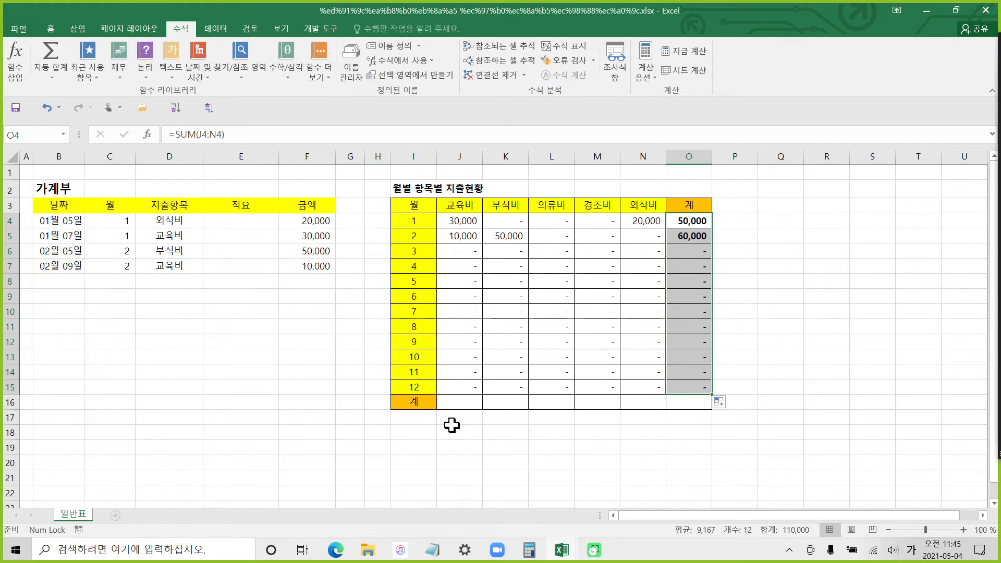
Total J4:J15 in cell J16 with AutoSum and fill the formula across to O16.
click(459, 406)
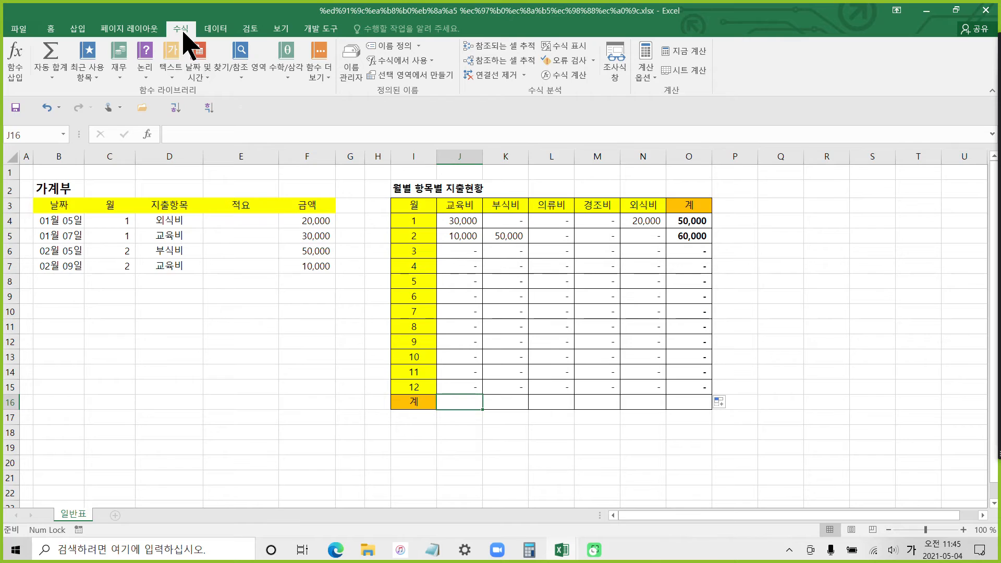
click(52, 54)
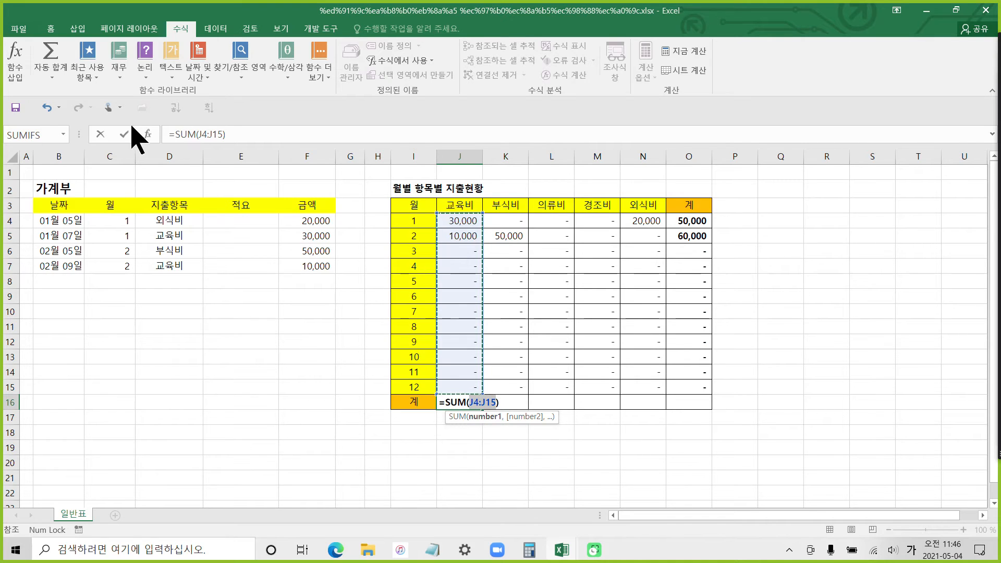
click(124, 135)
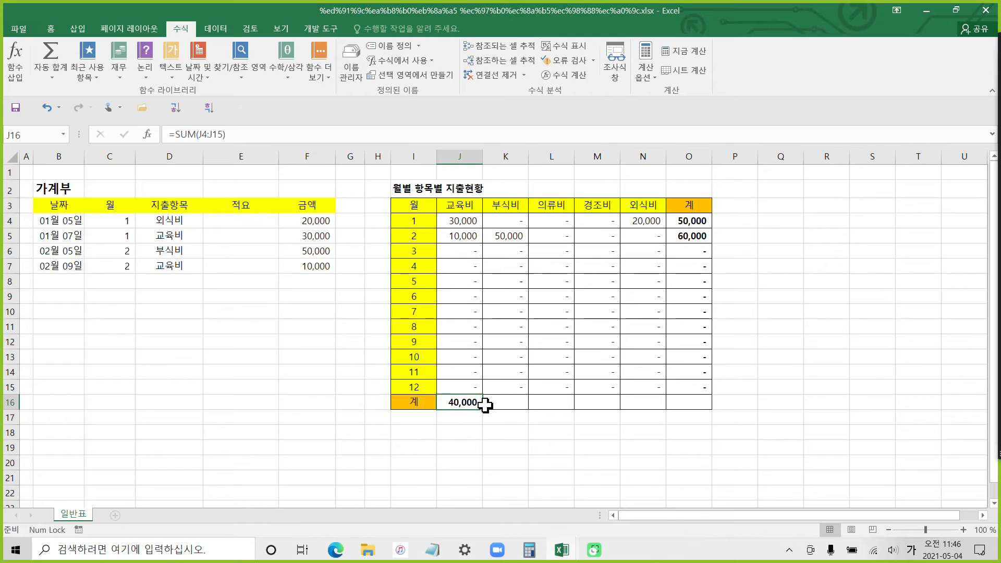
drag(484, 412, 702, 413)
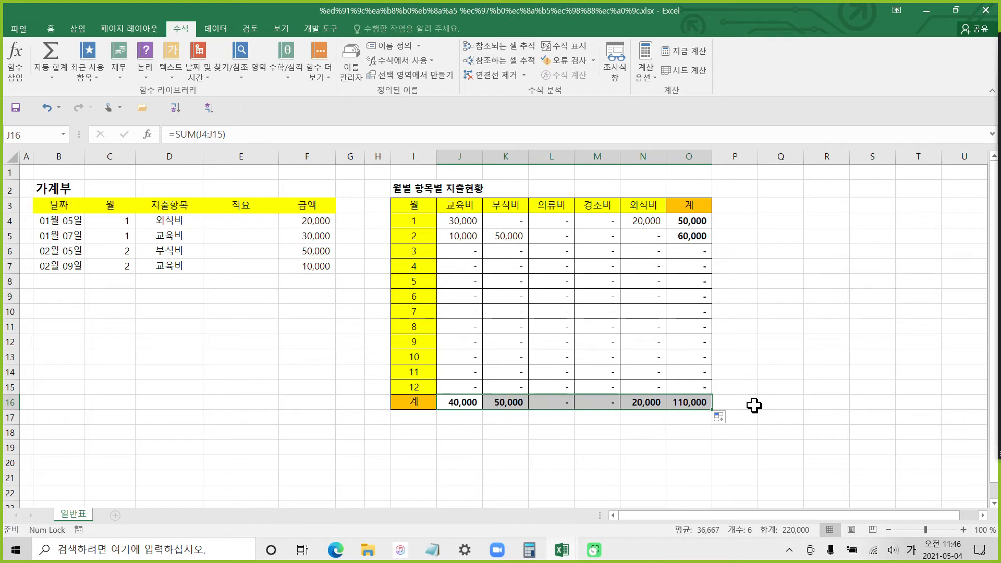
Check the category totals in J16:O16 and the monthly totals in the 계 column.
click(696, 407)
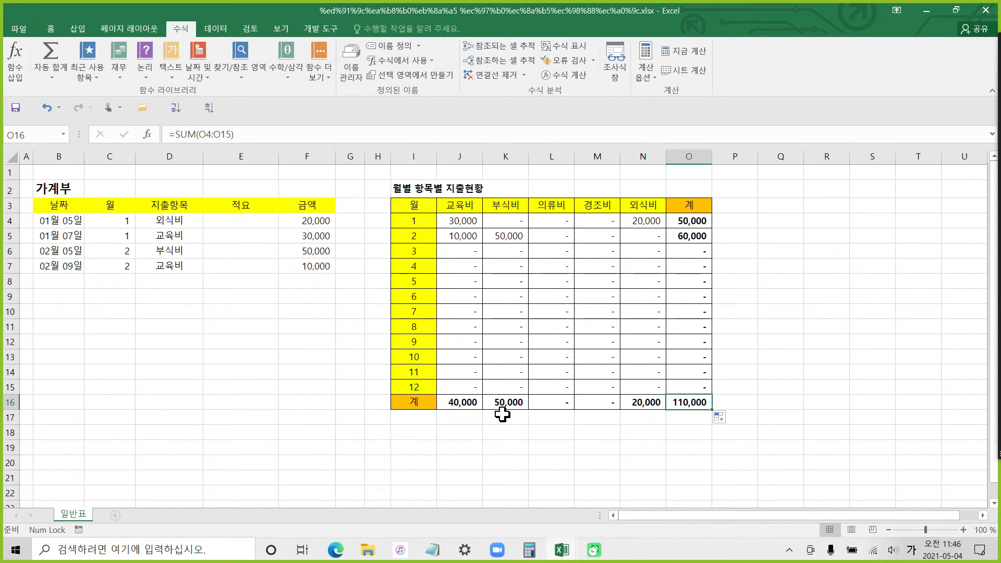
drag(459, 403, 696, 401)
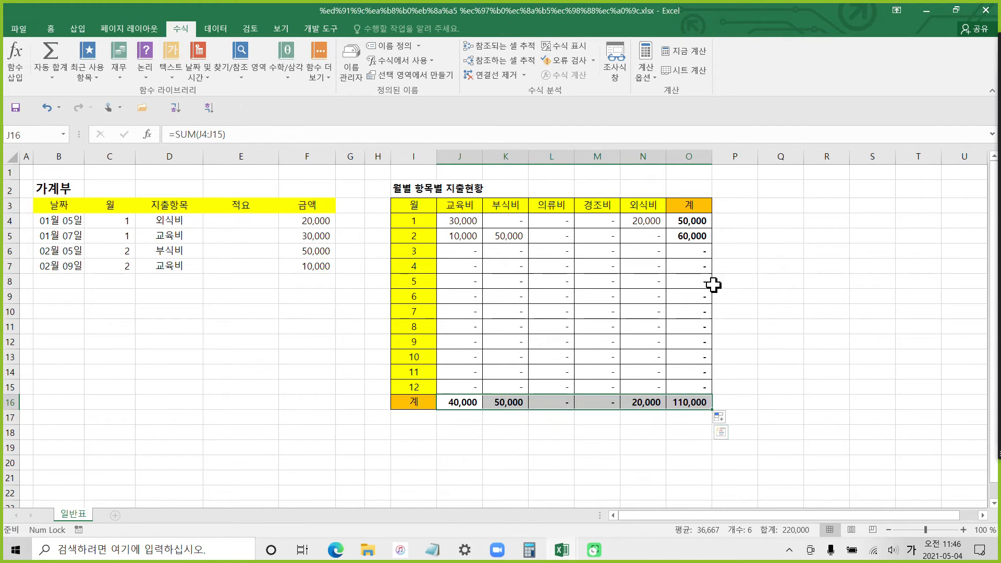
drag(688, 225, 696, 400)
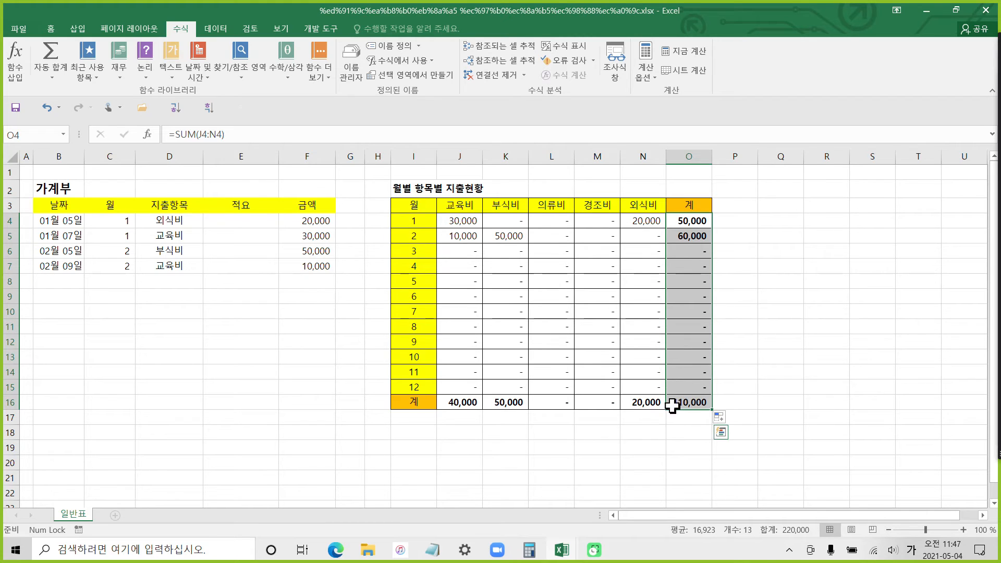
click(700, 259)
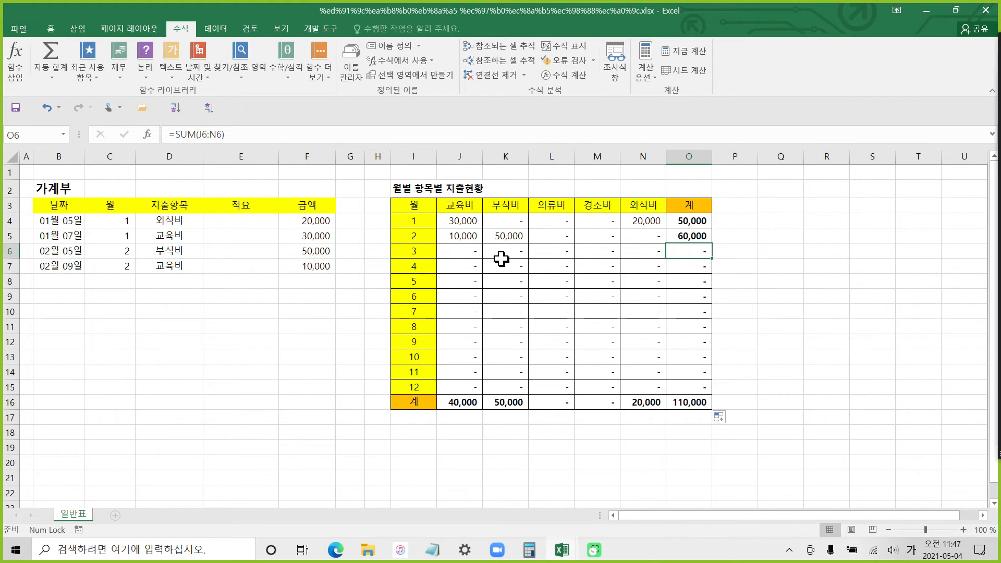
Examine the SUMIFS formula in J4, its fill range and its mixed references $I4 and J$3.
click(467, 222)
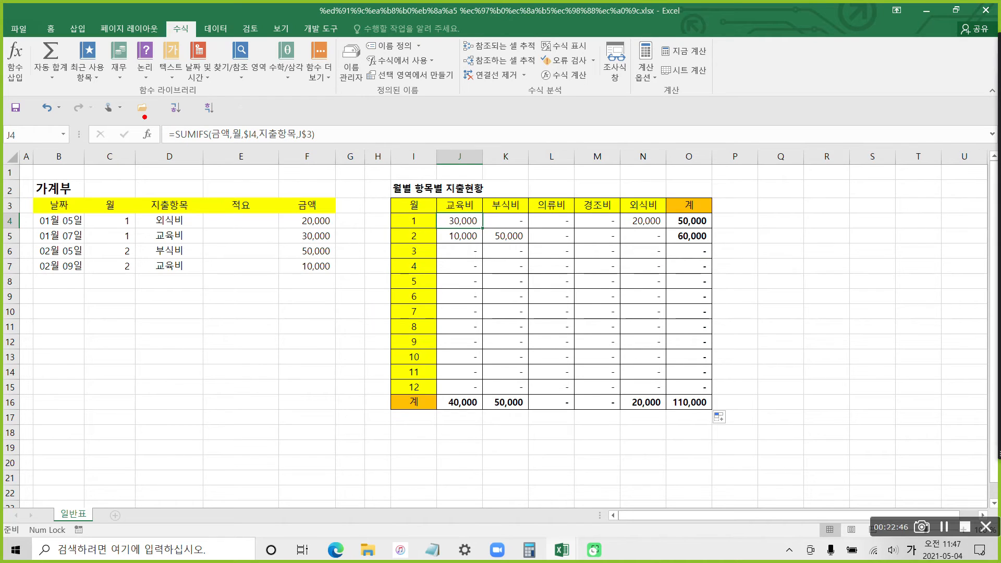
mouse_move(144, 116)
mouse_down()
mouse_move(342, 163)
mouse_move(368, 152)
mouse_move(466, 204)
mouse_up()
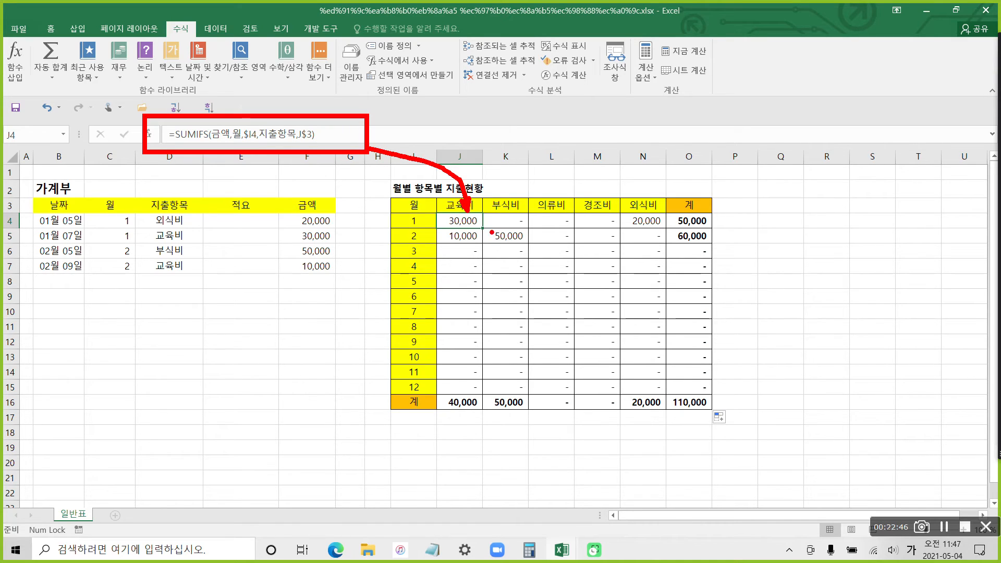
mouse_move(484, 230)
mouse_down()
mouse_move(662, 227)
mouse_move(661, 386)
mouse_up()
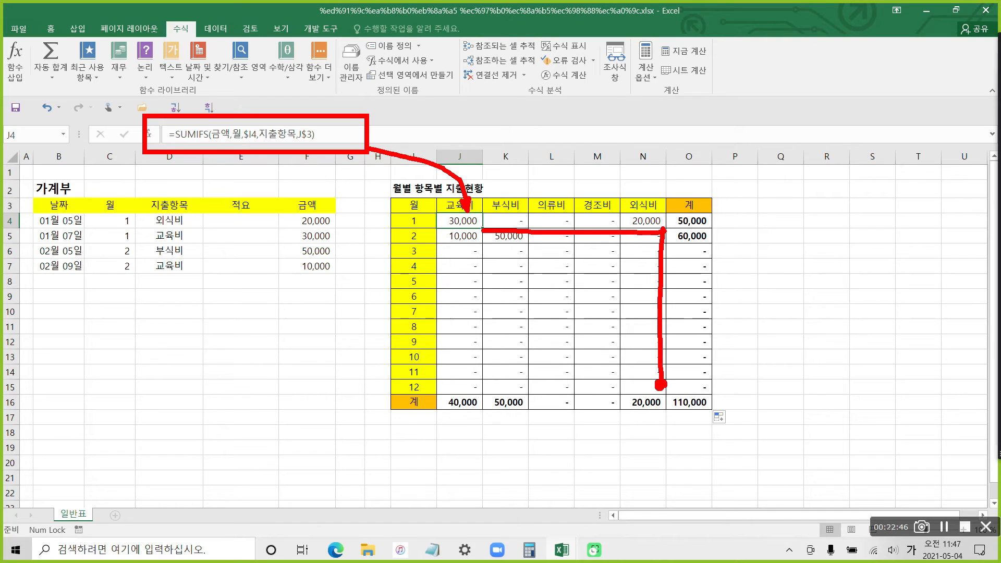
key(Escape)
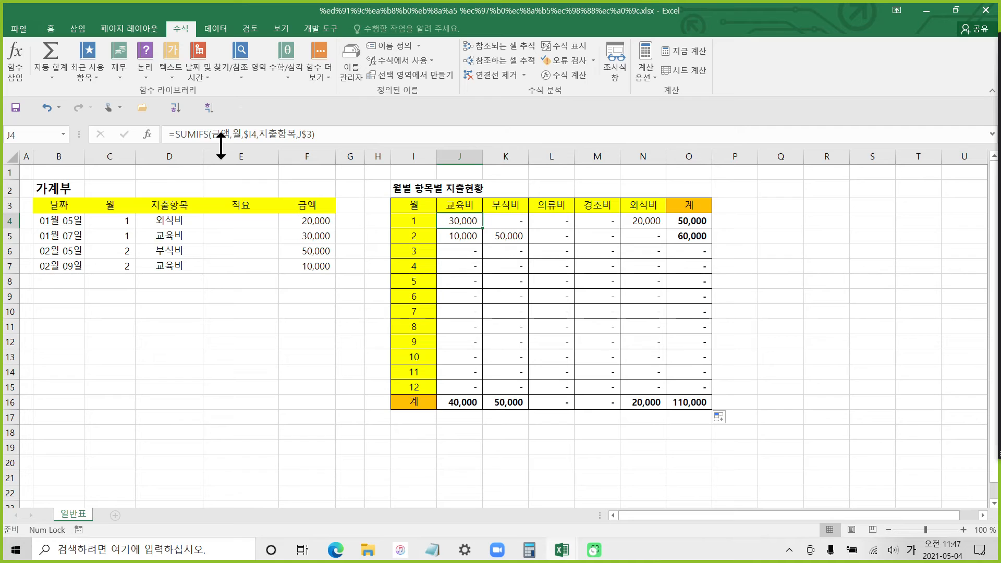
click(246, 135)
text($)
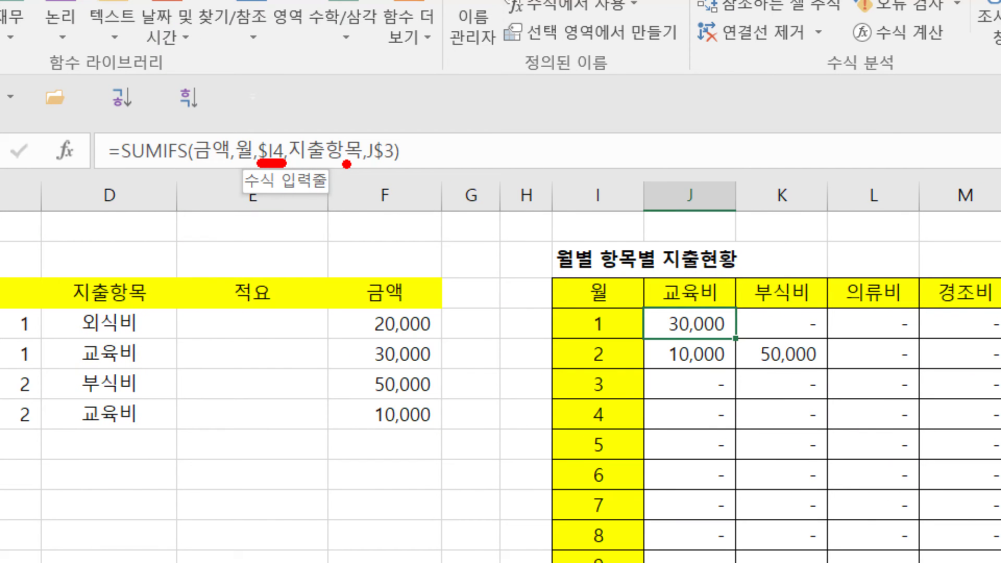
drag(346, 164, 390, 166)
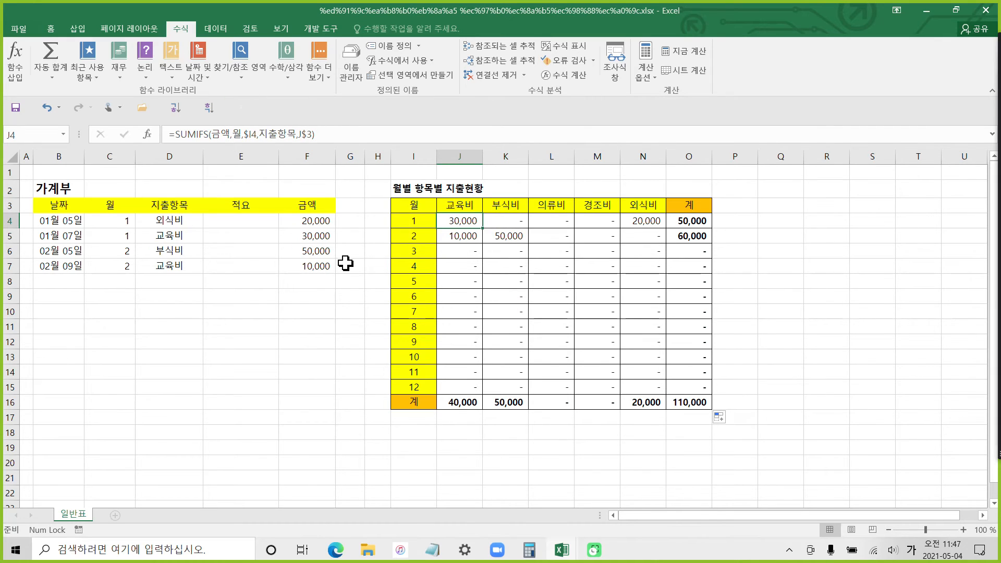
Check the ranges named 월, 지출항목 and 금액 in the ledger, and the SUMIFS formula in J5.
drag(115, 220, 116, 259)
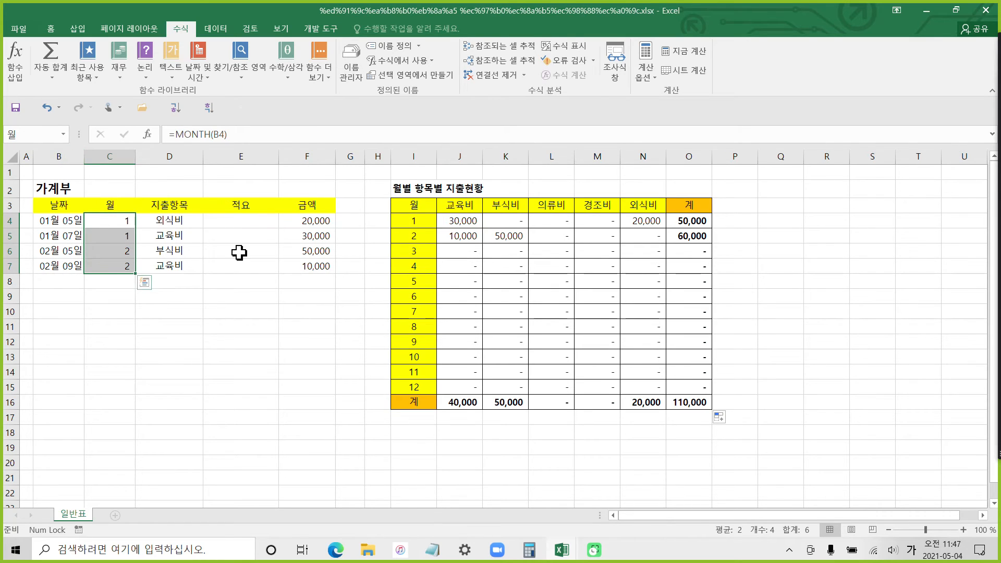
drag(175, 223, 208, 265)
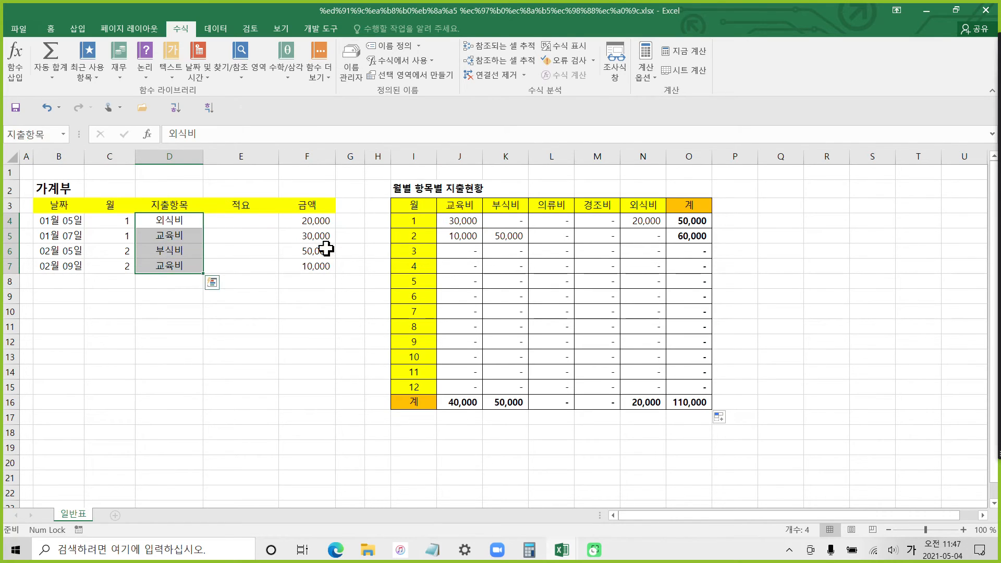
click(313, 224)
drag(313, 226, 312, 261)
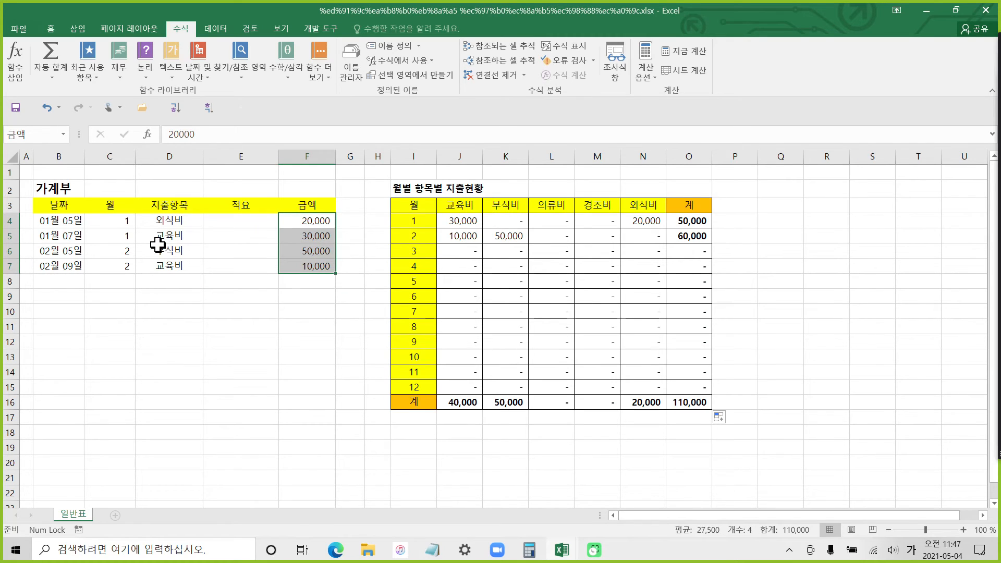
click(459, 235)
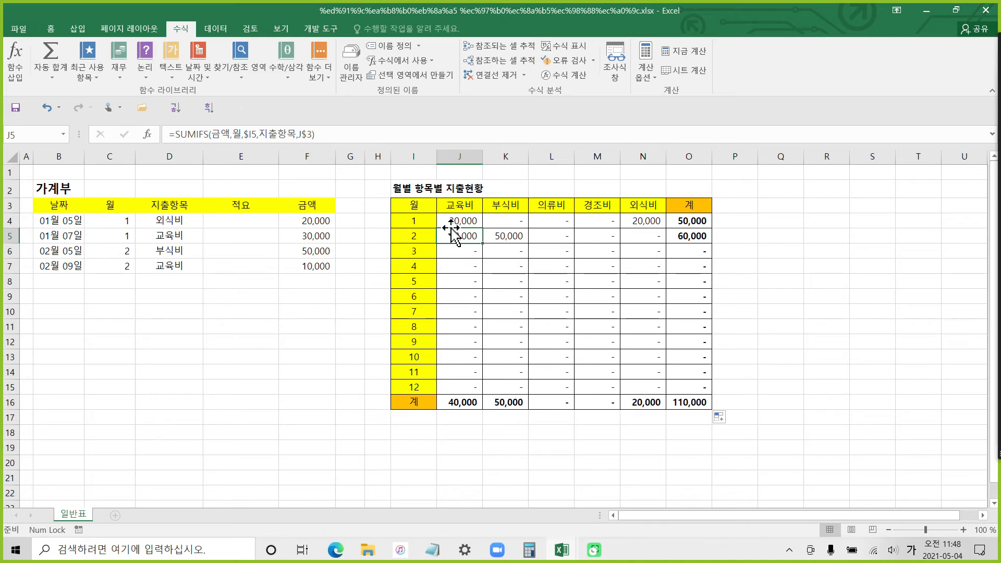
Add a ledger entry in row 8 with date 3-5, expense item 의류비 and amount 200,000.
click(52, 282)
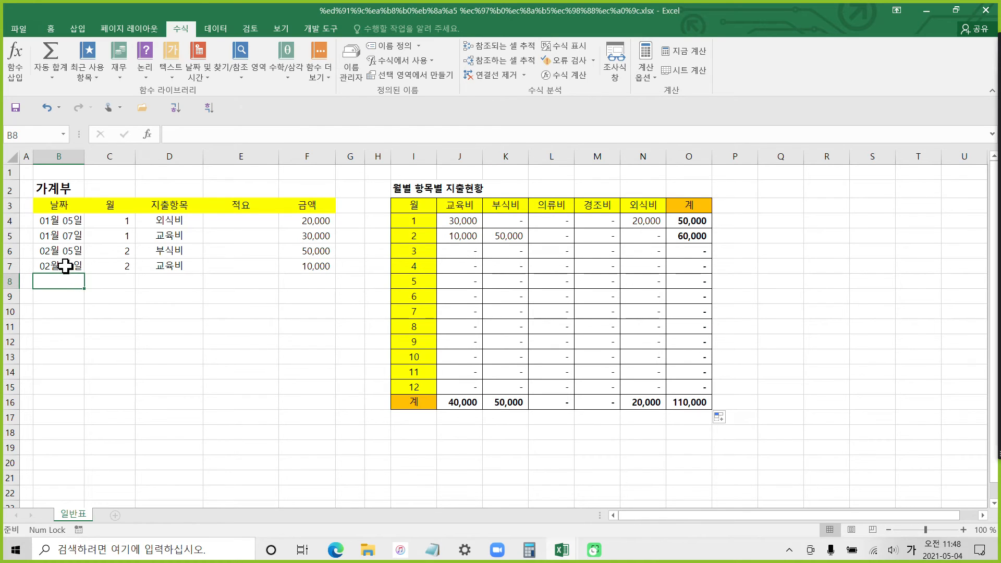
text(3-5)
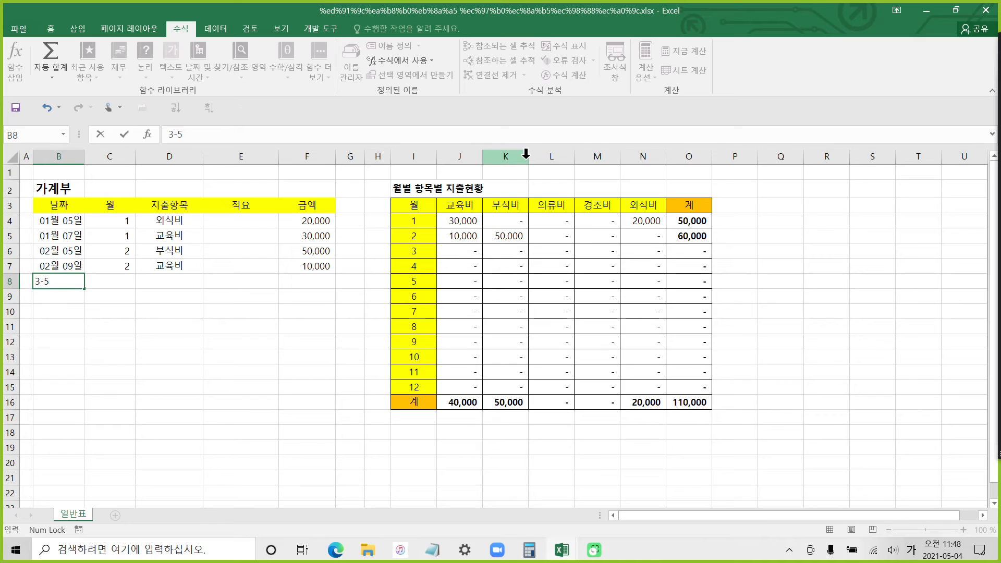
key(Tab)
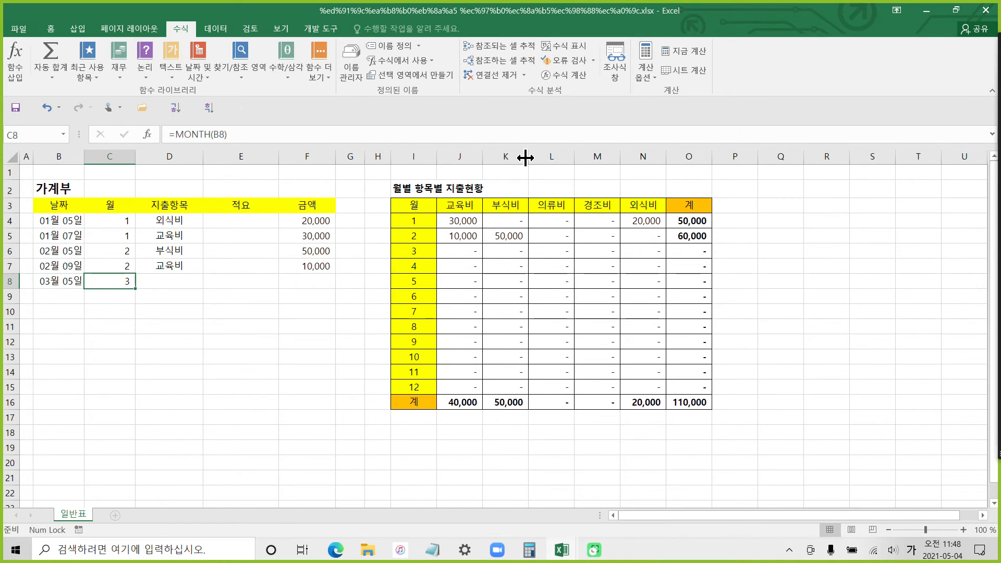
key(Tab)
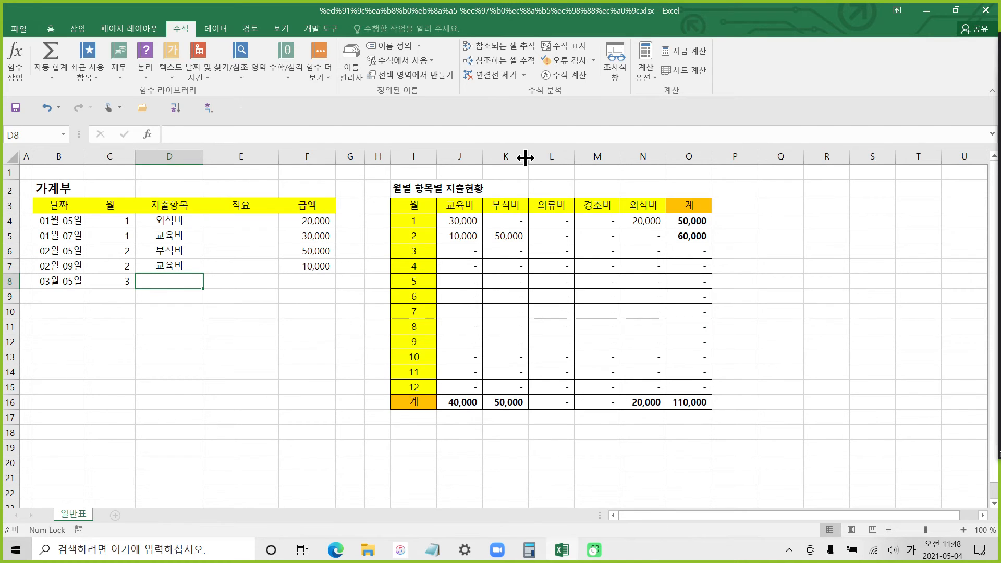
text(의류비)
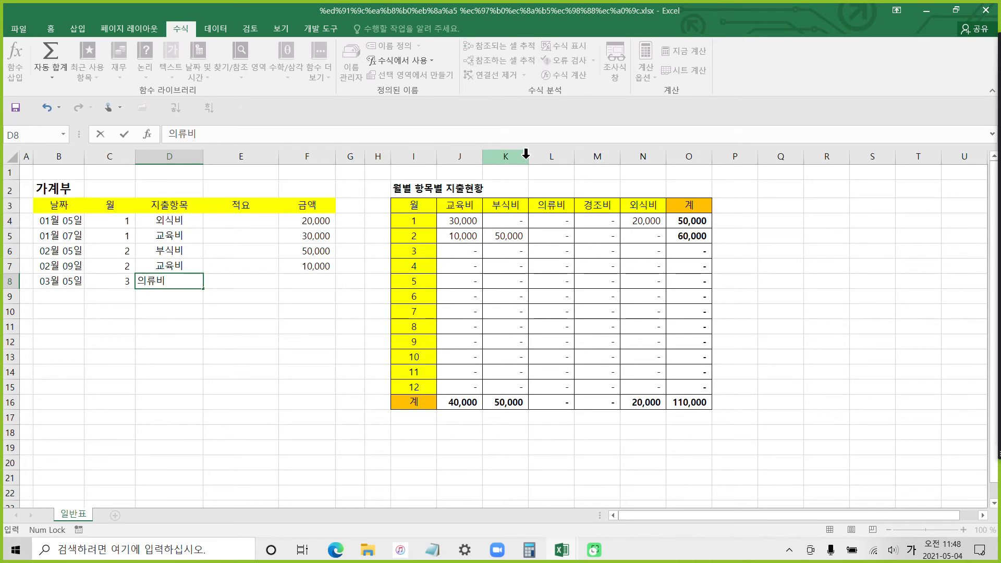
key(Tab)
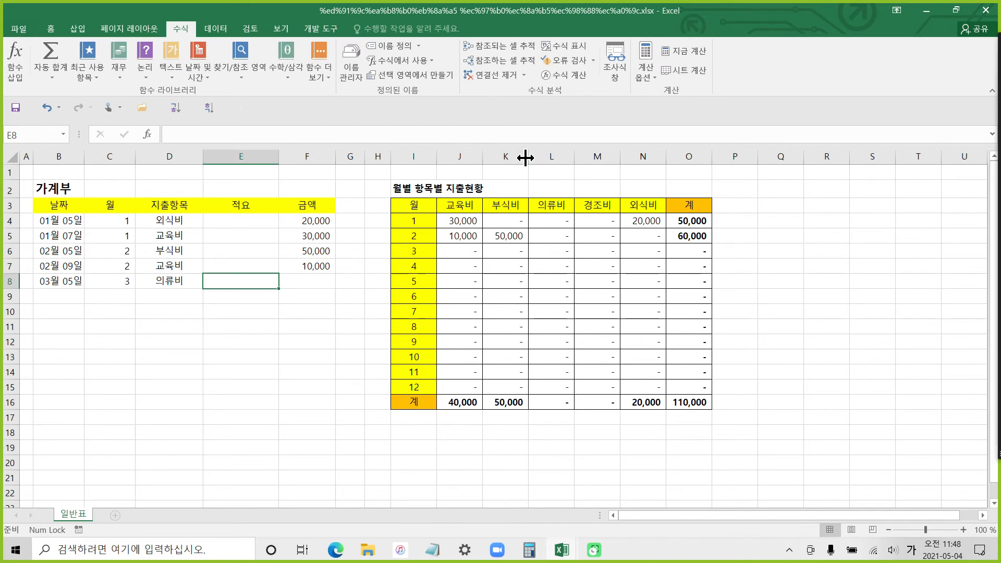
key(Tab)
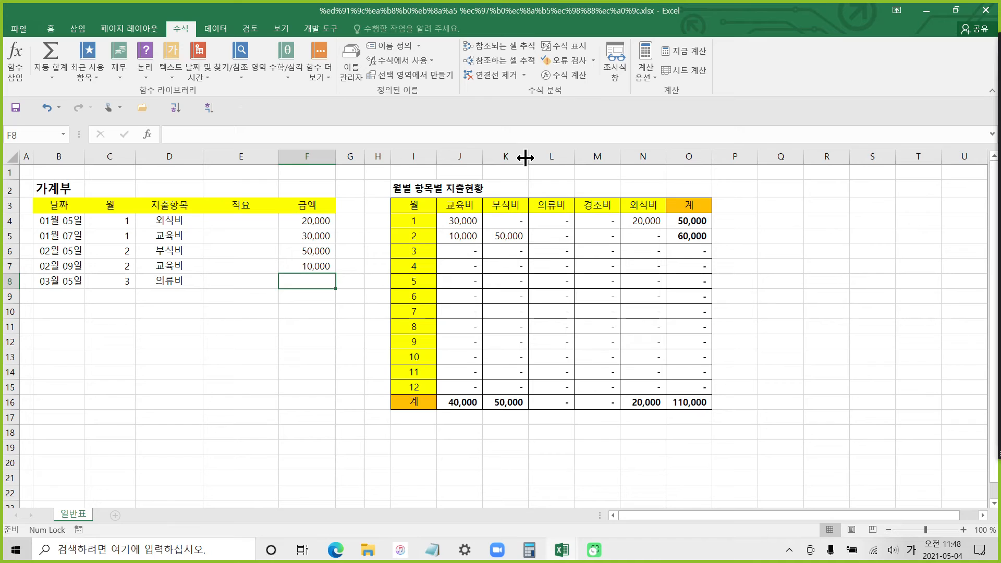
text(200,000)
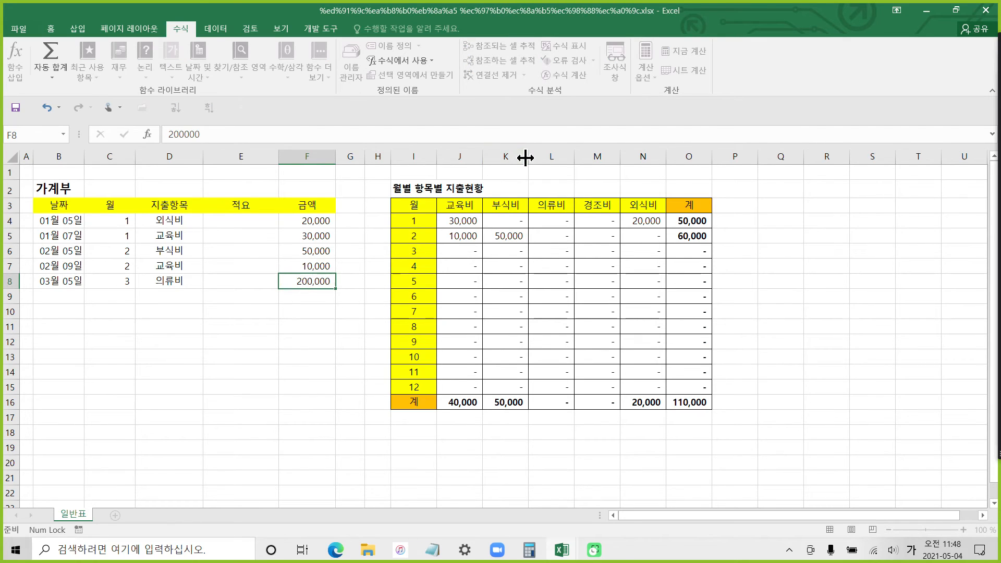
key(Return)
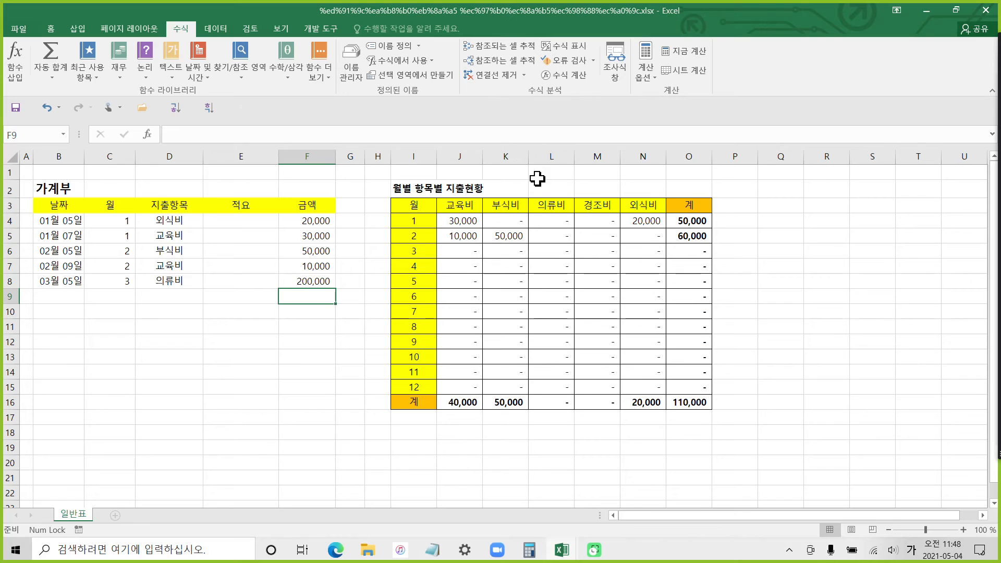
Compare the ledger entry in row 8 with the SUMIFS formulas in J4, J5, J6 and K6 of the monthly summary.
click(315, 284)
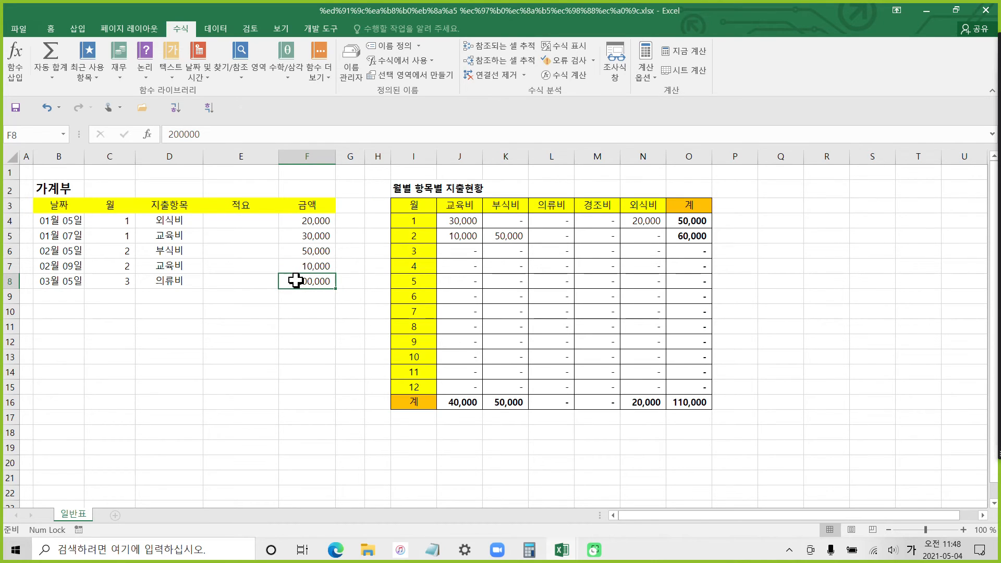
click(463, 220)
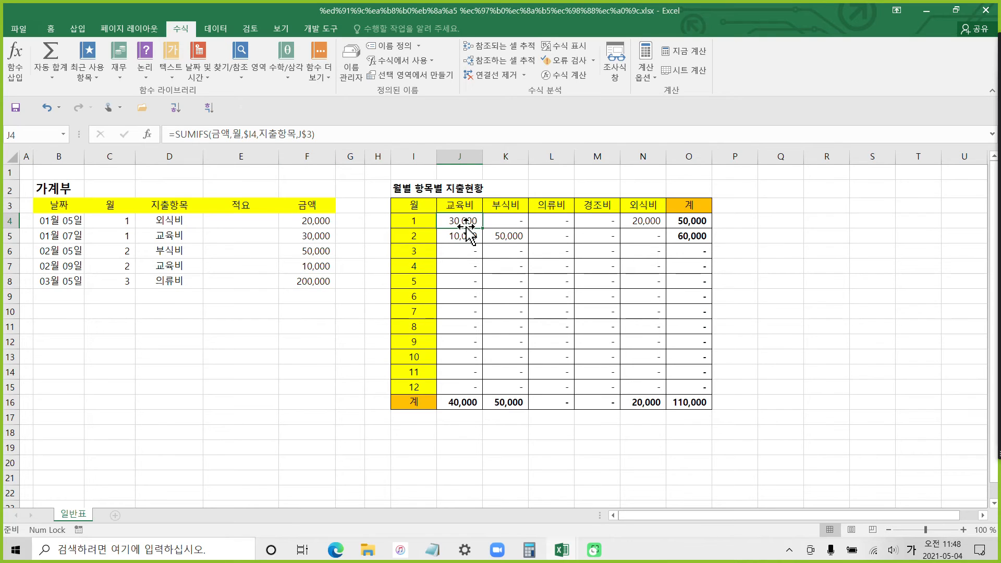
click(465, 252)
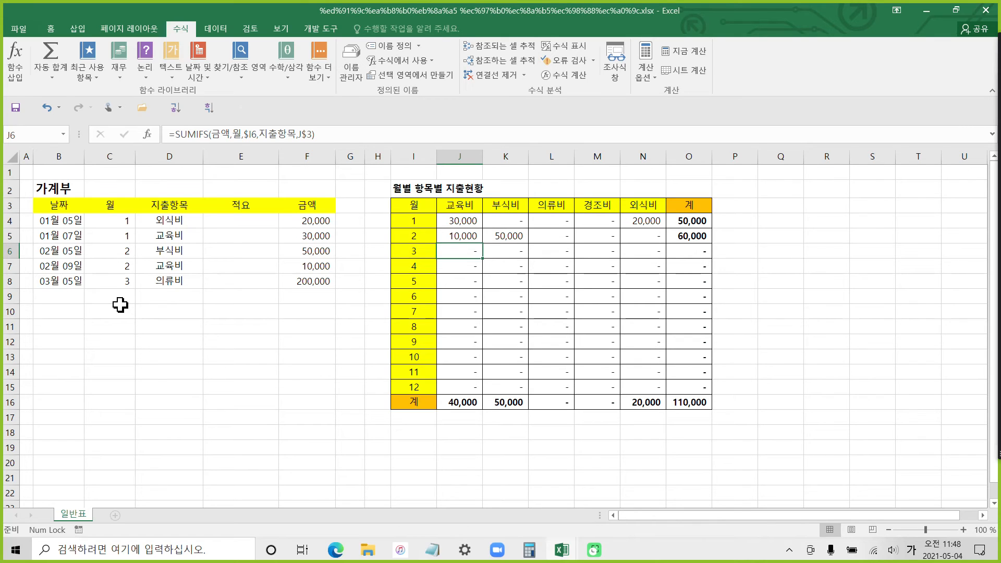
click(282, 282)
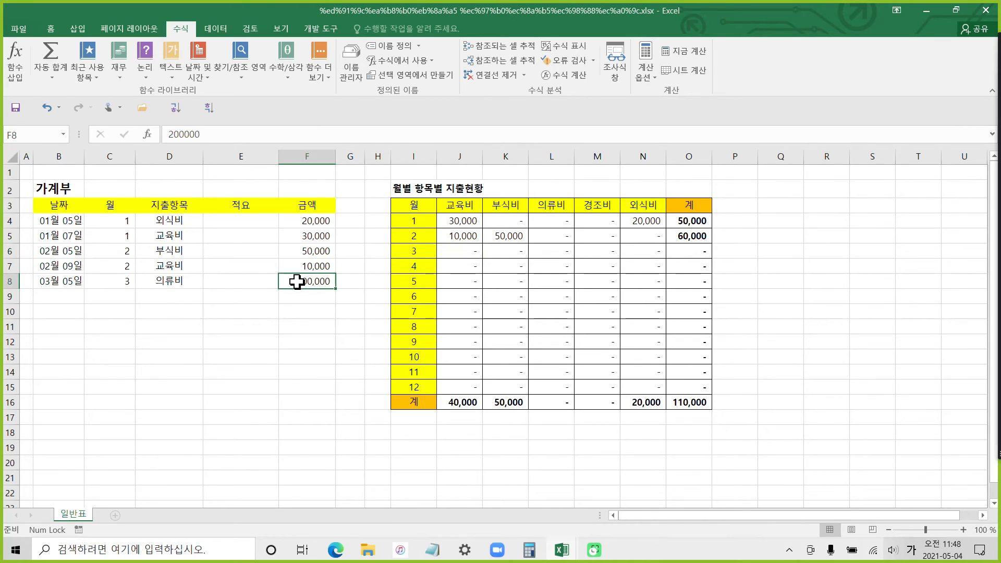
click(475, 219)
drag(67, 206, 300, 265)
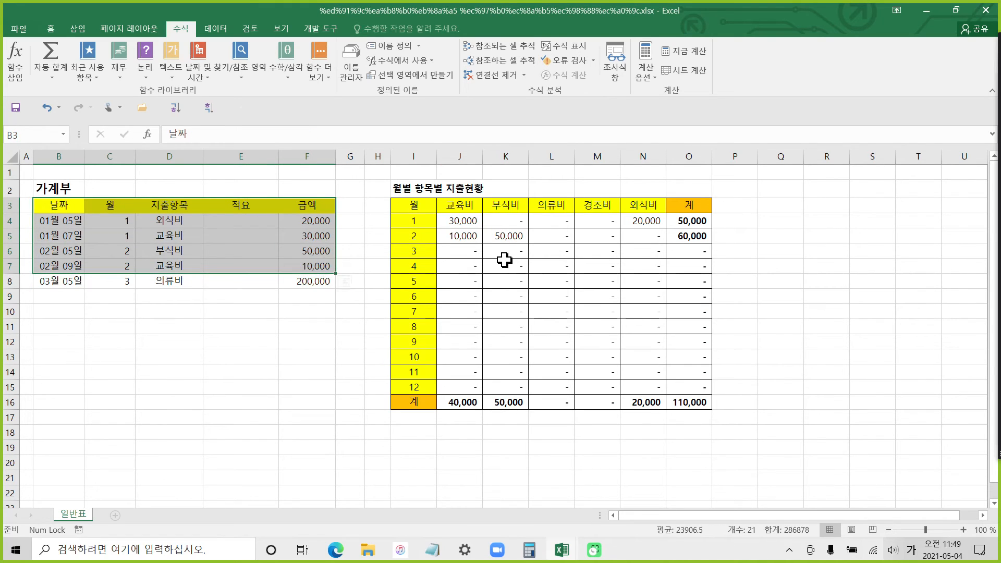
click(350, 254)
click(457, 235)
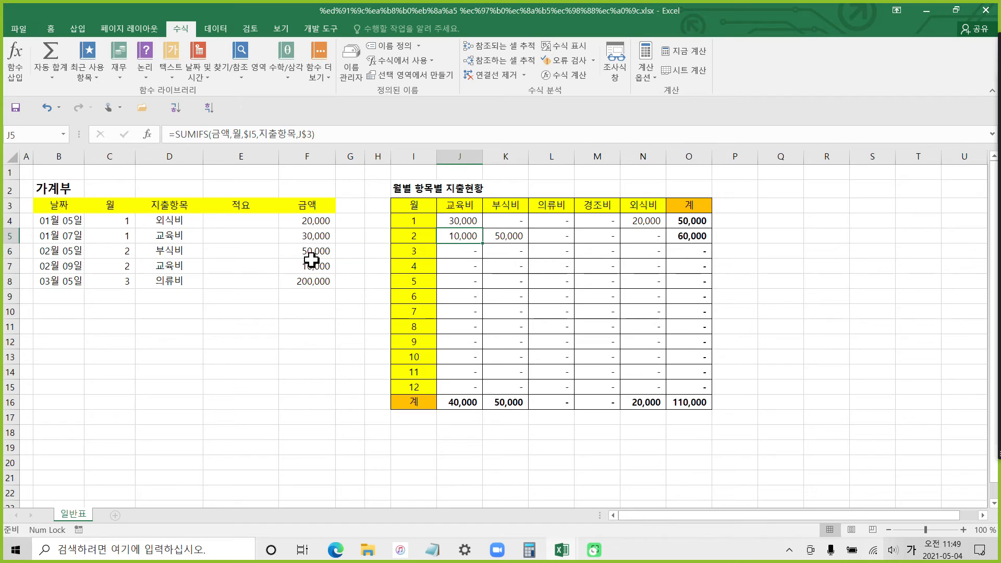
click(194, 284)
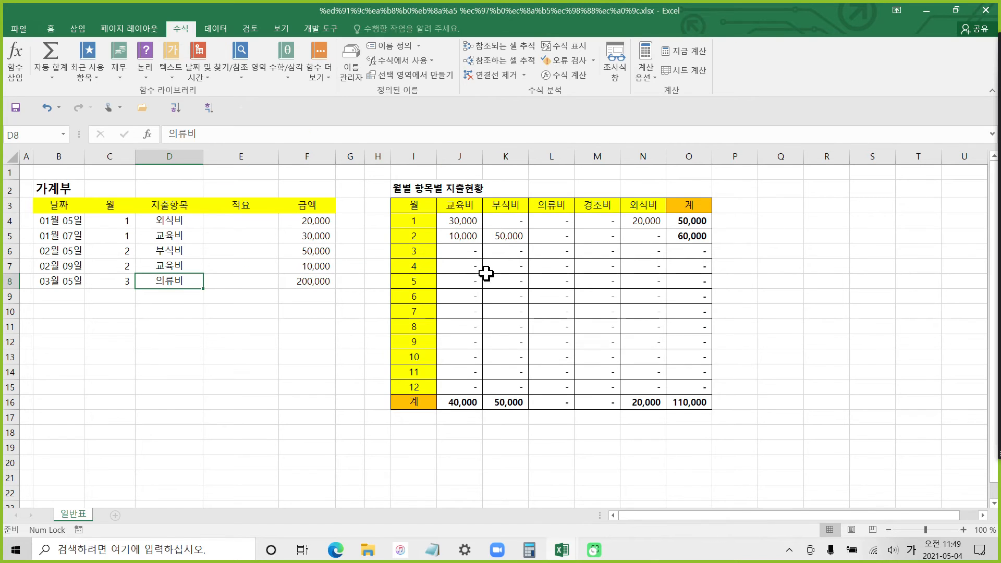
click(507, 254)
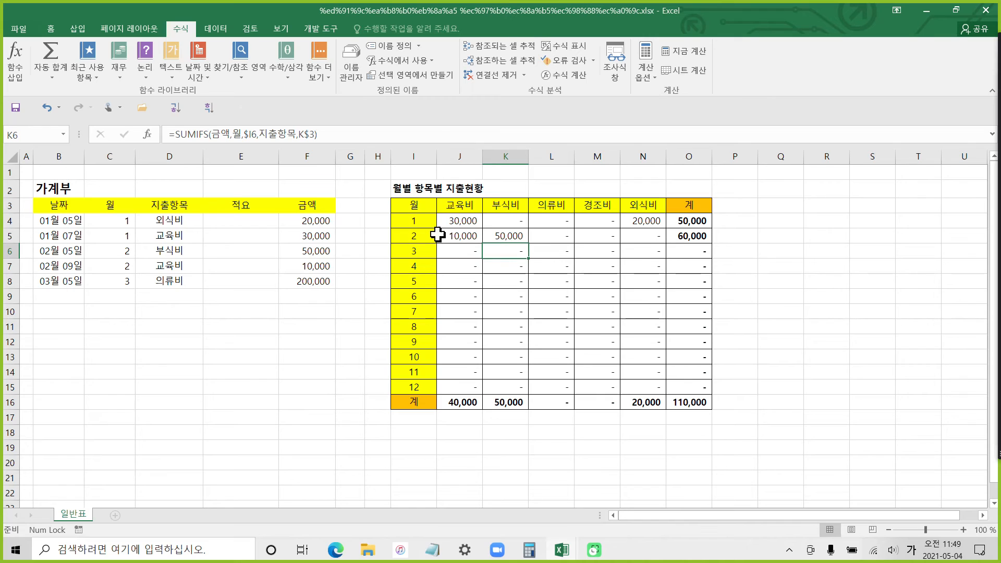
key(ctrl+2)
mouse_move(375, 171)
mouse_down()
mouse_move(698, 442)
mouse_move(740, 435)
mouse_up()
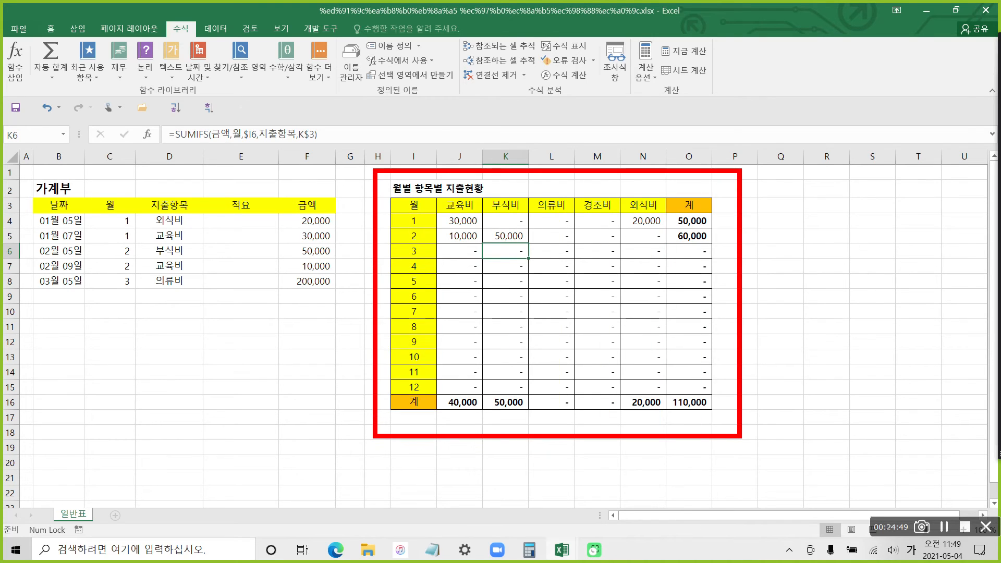
mouse_move(161, 473)
mouse_down()
mouse_move(180, 208)
mouse_move(221, 360)
mouse_up()
mouse_move(389, 166)
mouse_down()
mouse_move(372, 197)
mouse_move(396, 165)
mouse_up()
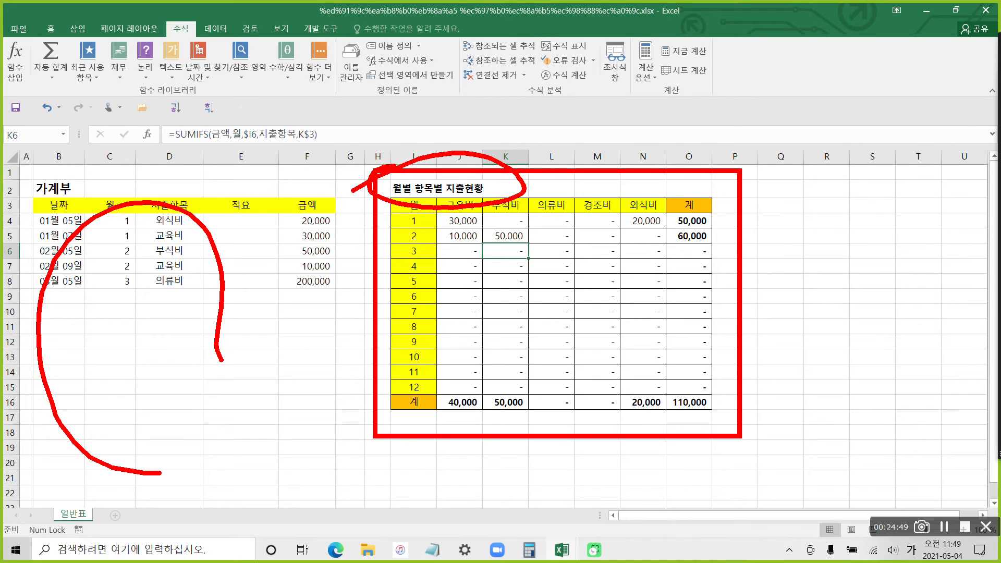
key(ctrl+2)
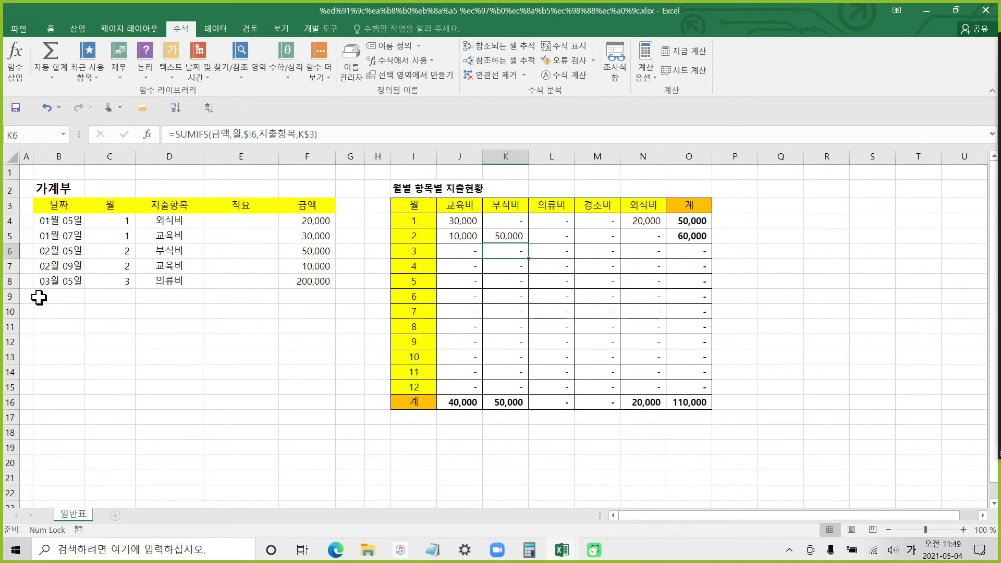
Clear the 의류비 test entry from row 8 of the ledger, cells B8:F8.
drag(49, 282, 304, 281)
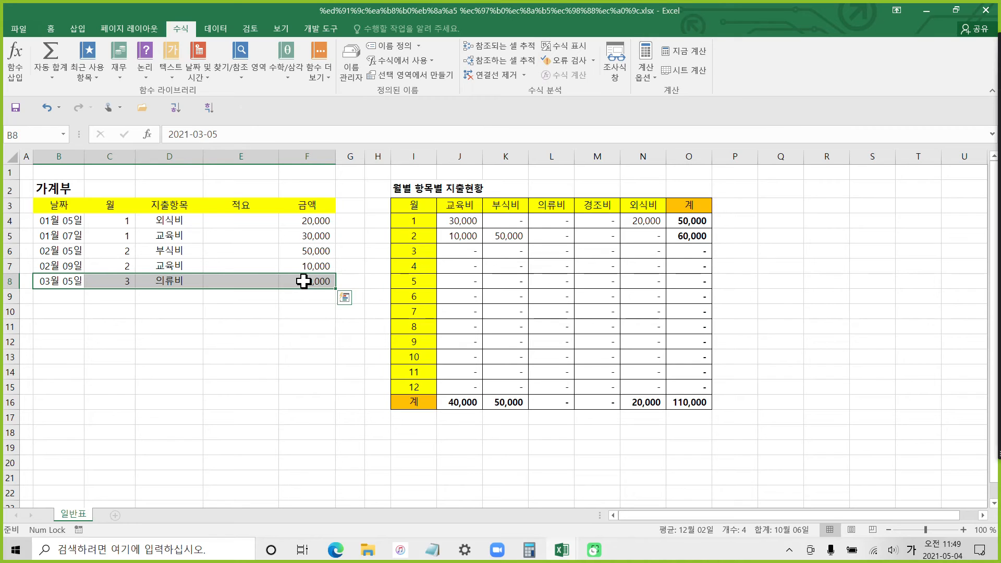
key(Delete)
click(89, 281)
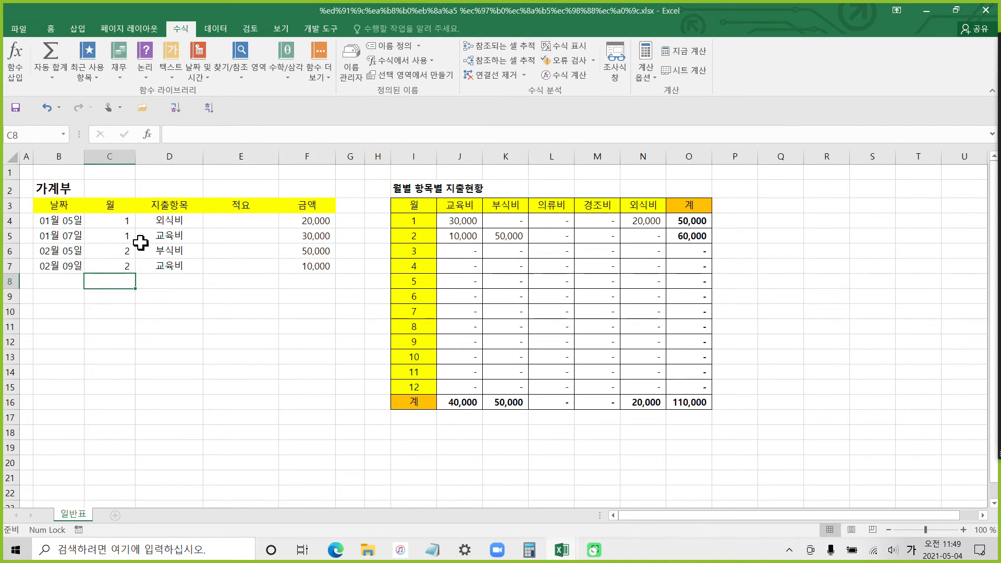
click(217, 250)
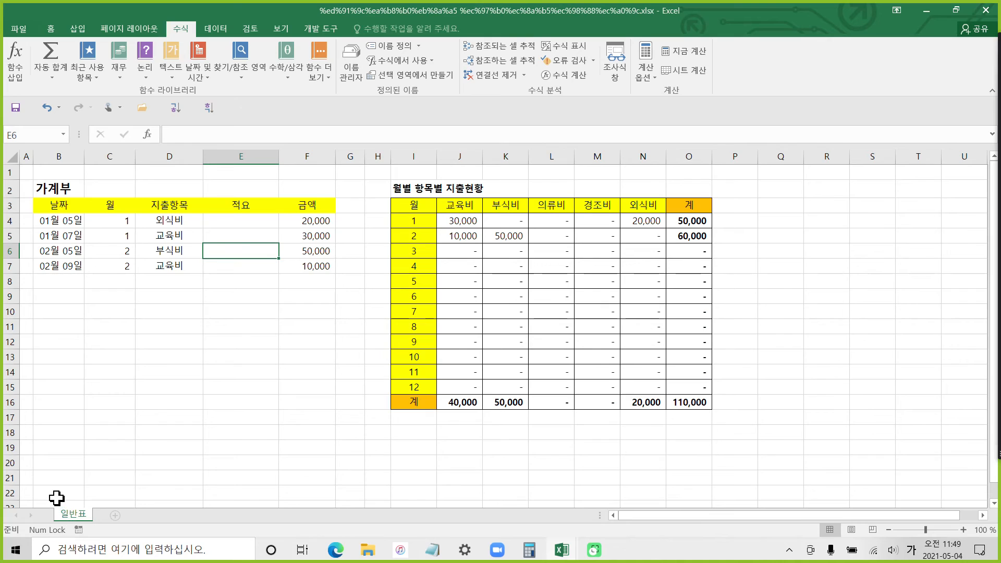
Duplicate the 일반표 sheet directly after the original and make the copy the active sheet.
drag(40, 496, 105, 525)
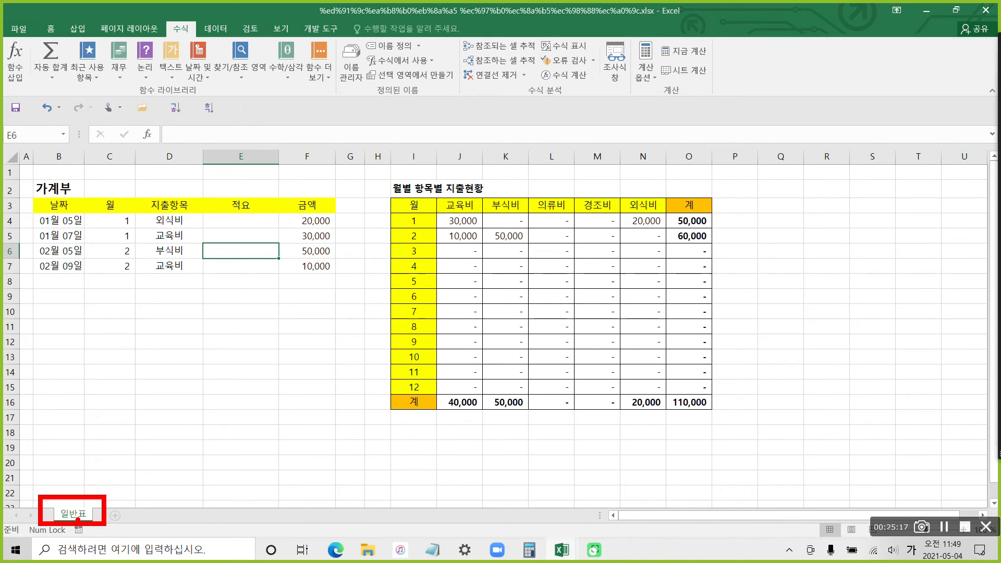
drag(79, 507, 170, 496)
key(Escape)
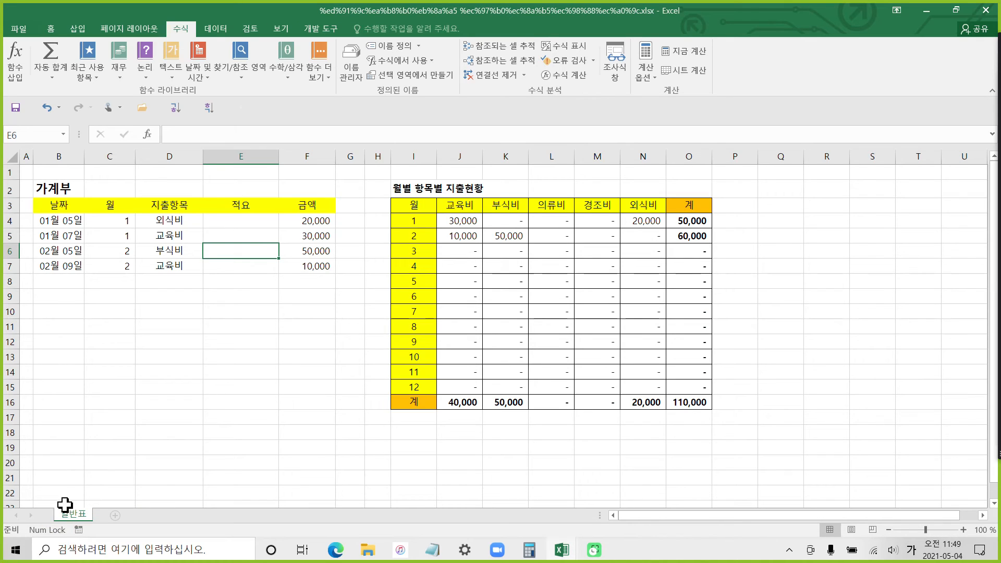
drag(67, 514, 110, 510)
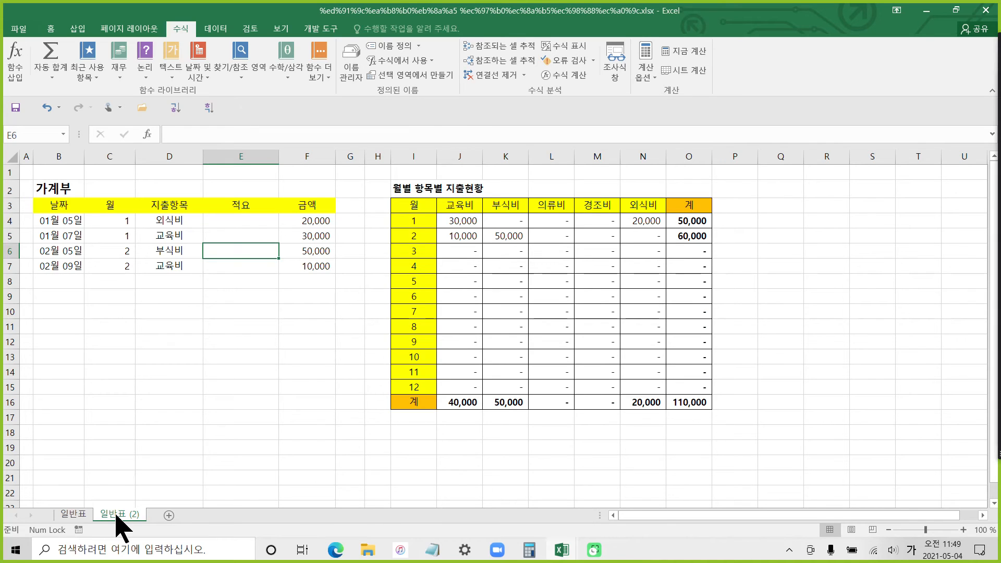
click(74, 515)
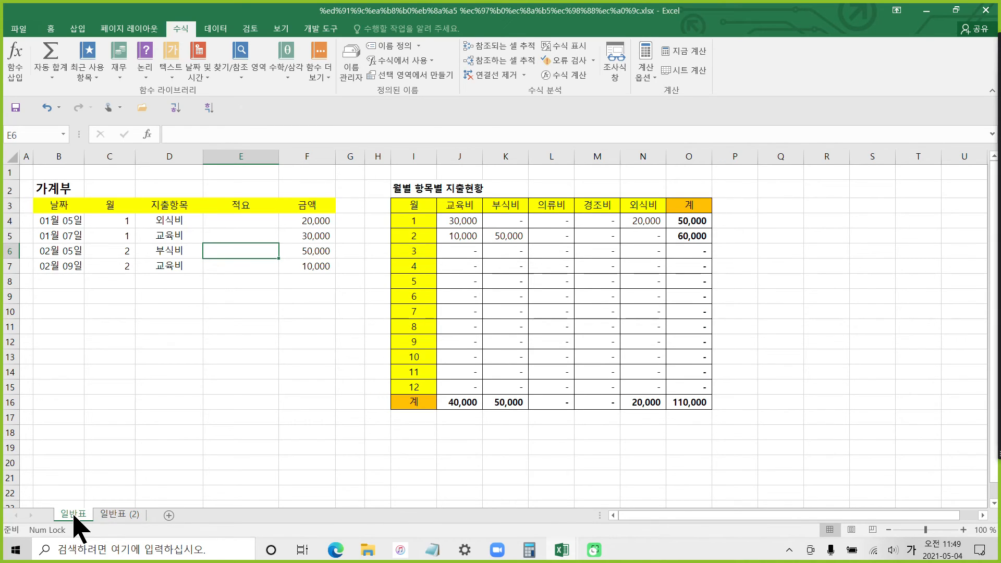
click(162, 266)
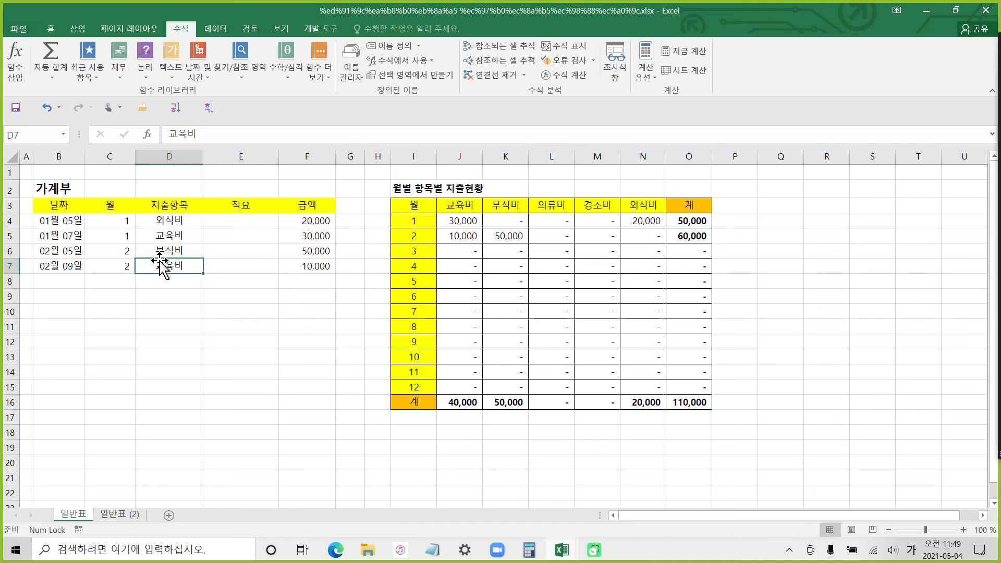
click(130, 515)
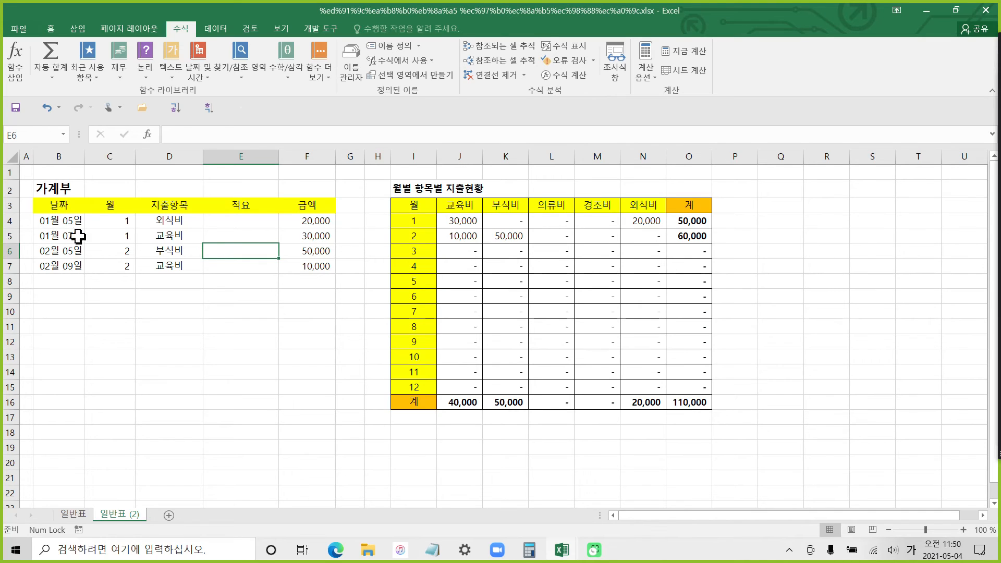
click(123, 240)
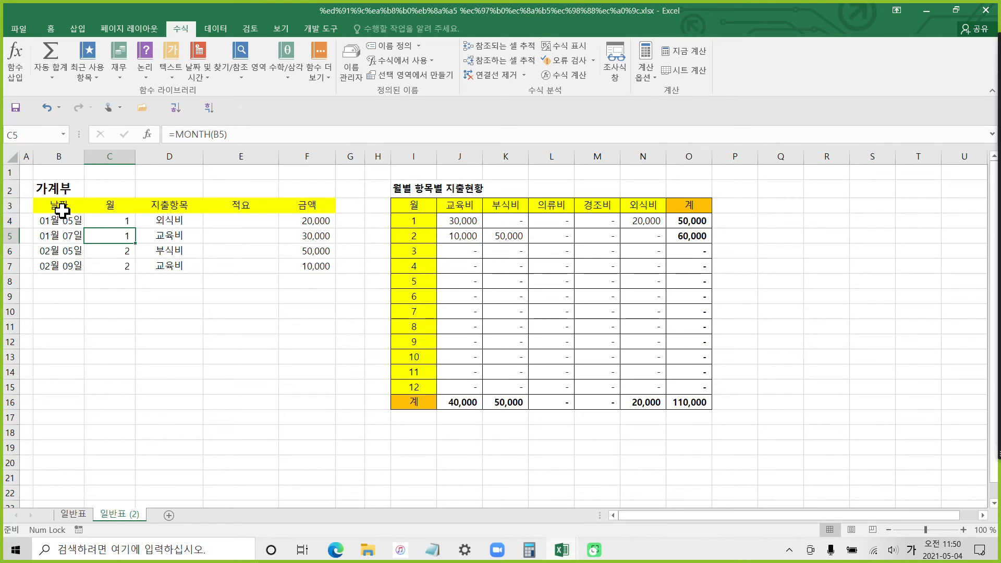
click(62, 209)
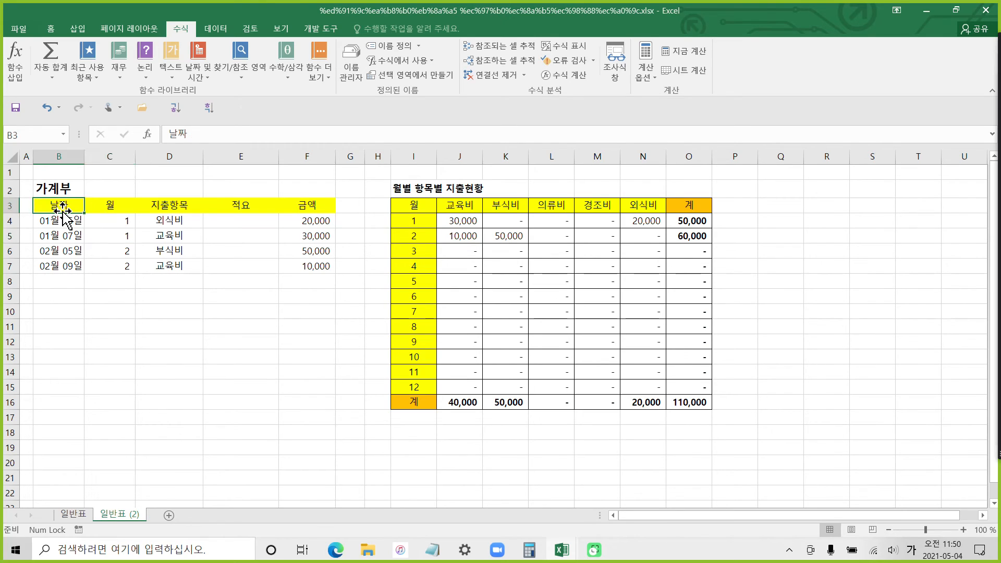
click(152, 235)
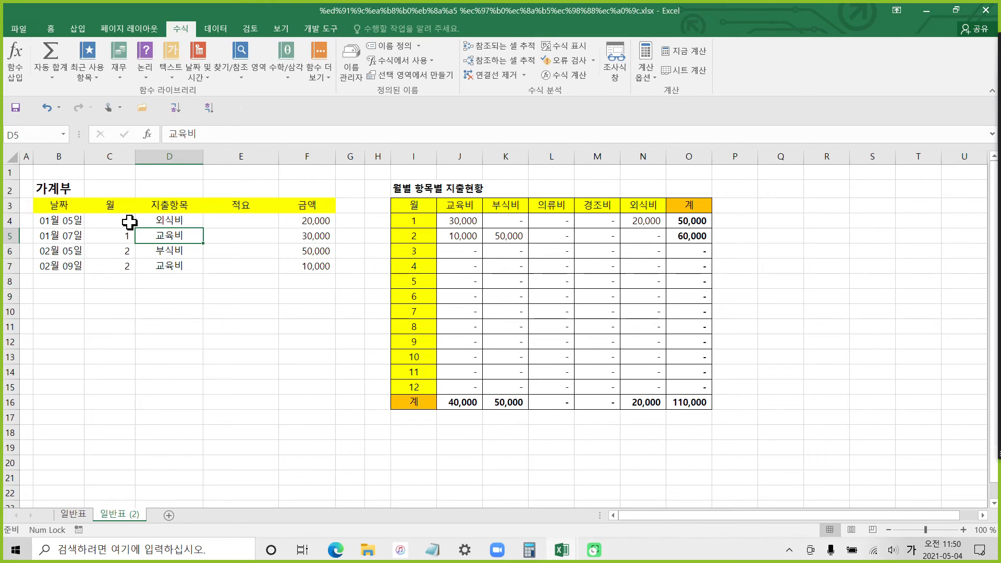
click(127, 225)
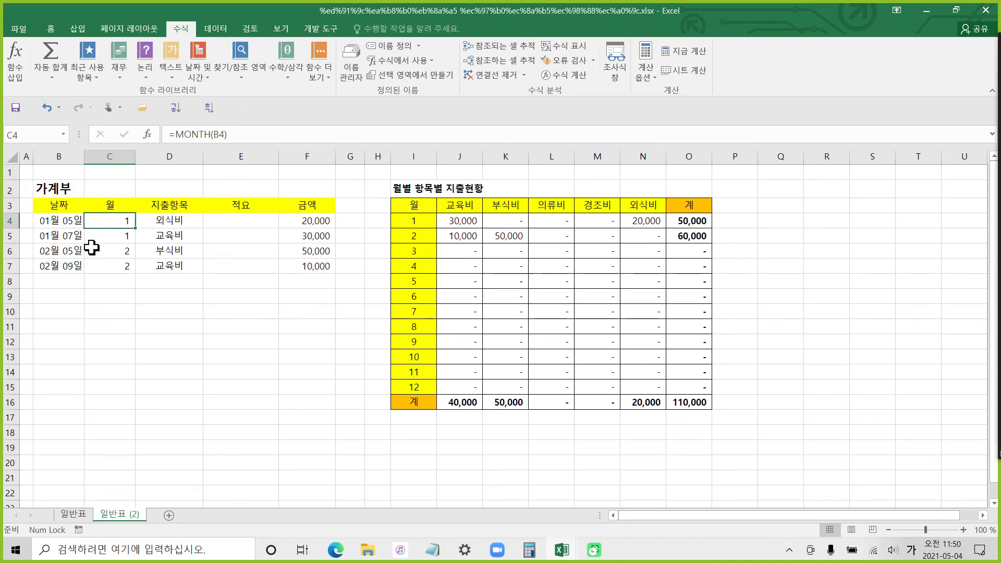
click(165, 223)
key(ctrl+t)
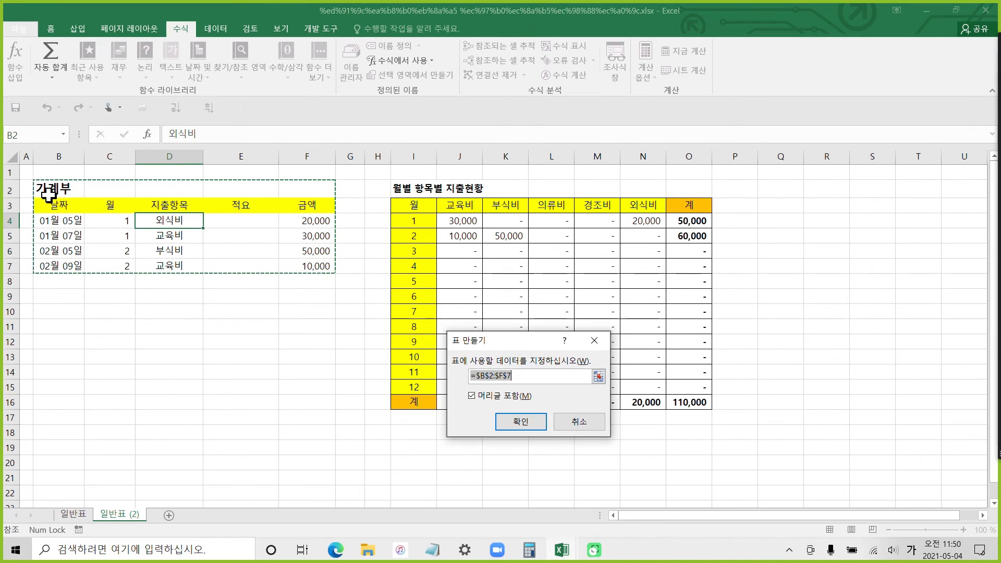
key(Escape)
Convert the ledger range B3:F7 on the copied sheet into a table with its first row as headers.
drag(59, 206, 306, 264)
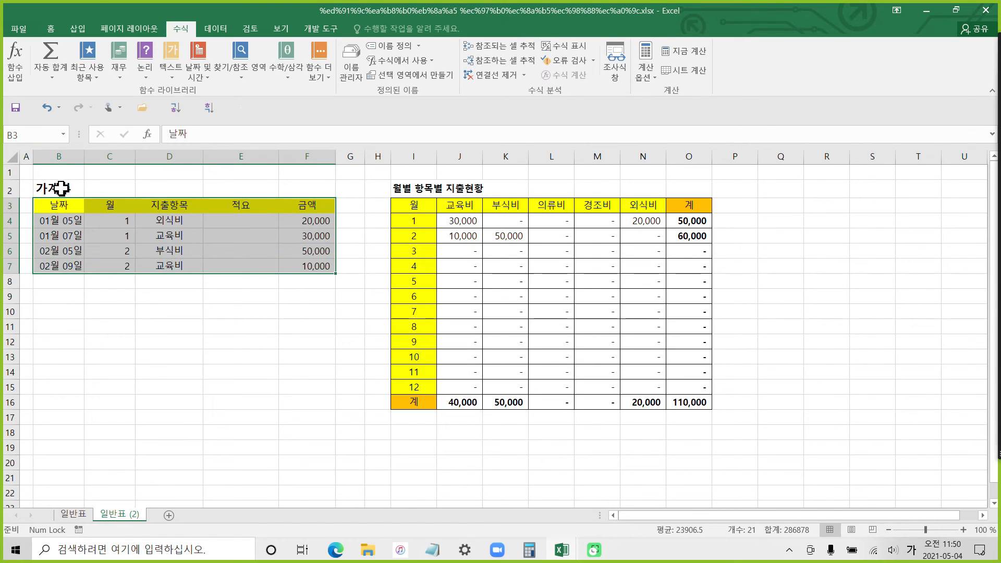
click(54, 207)
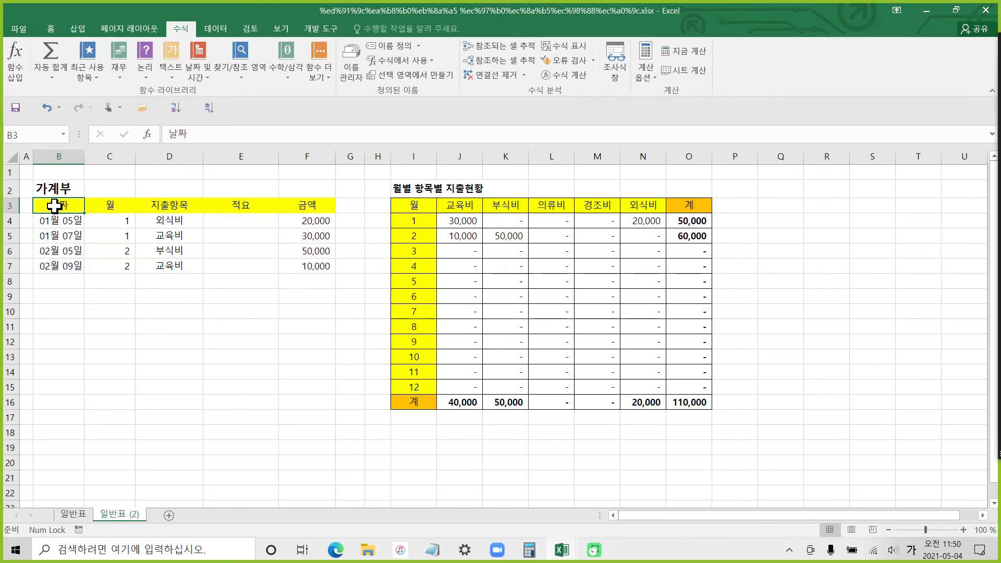
drag(61, 206, 300, 267)
key(ctrl+t)
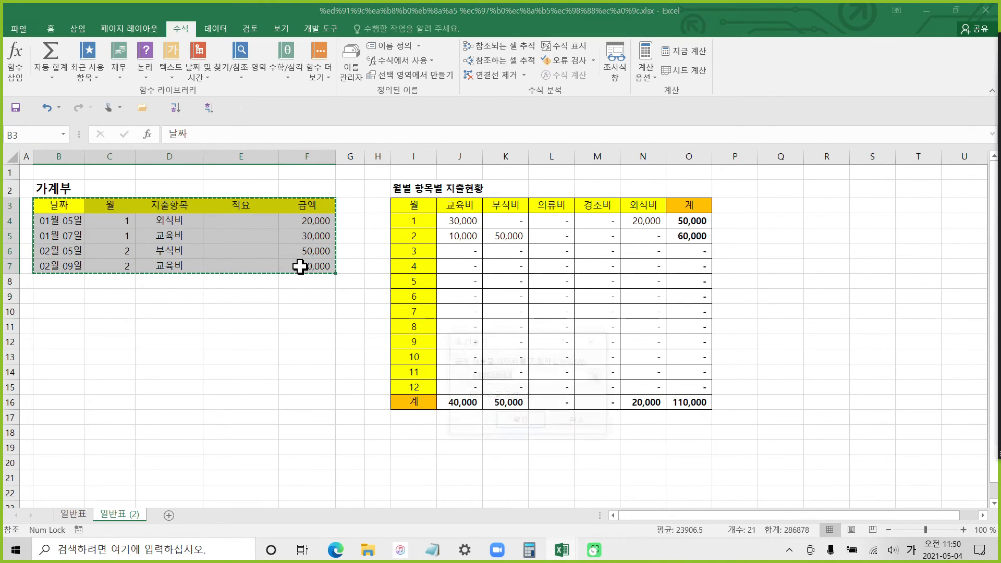
drag(469, 338, 235, 206)
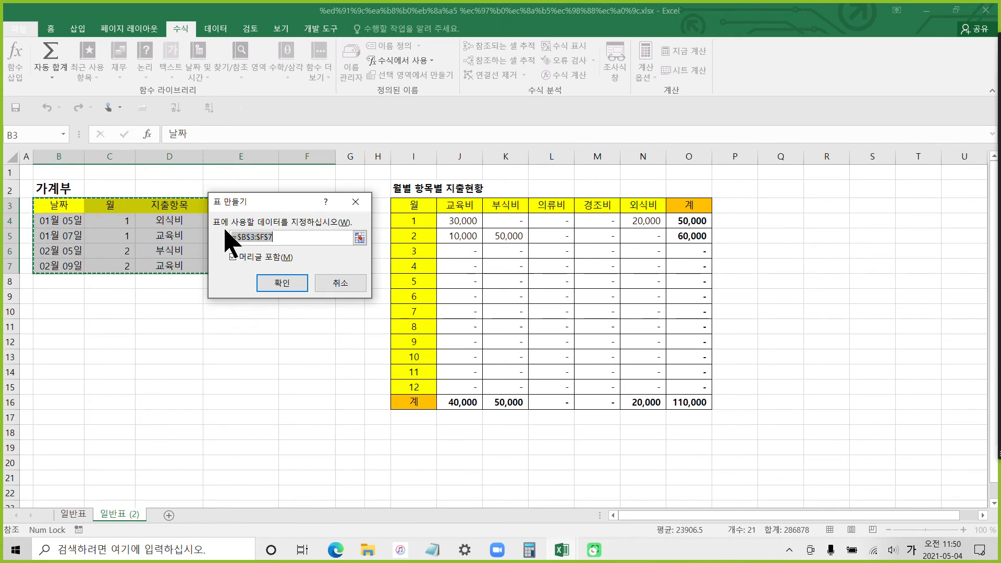
click(281, 287)
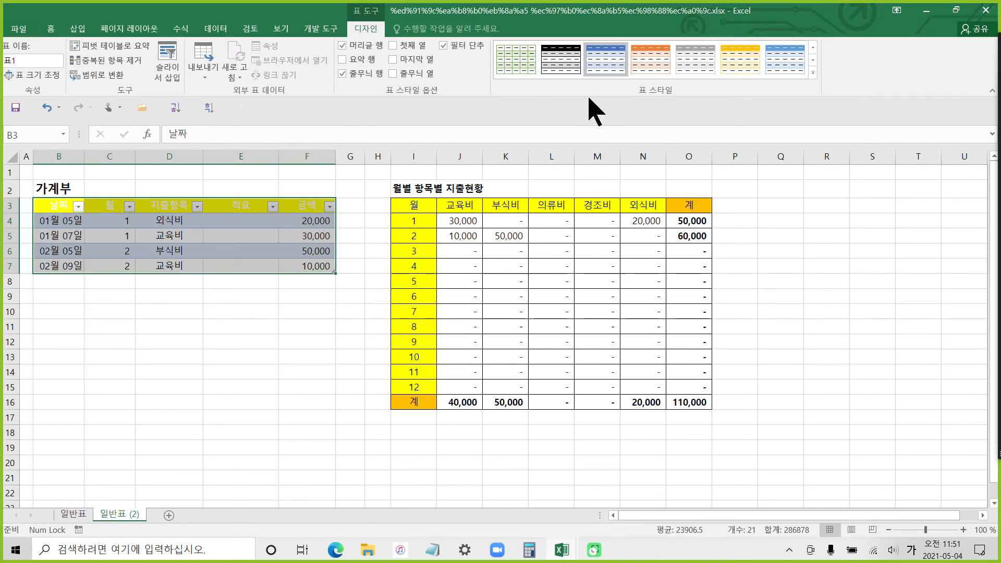
Apply the light blue banded table style from the 밝게 group to the ledger table.
click(813, 73)
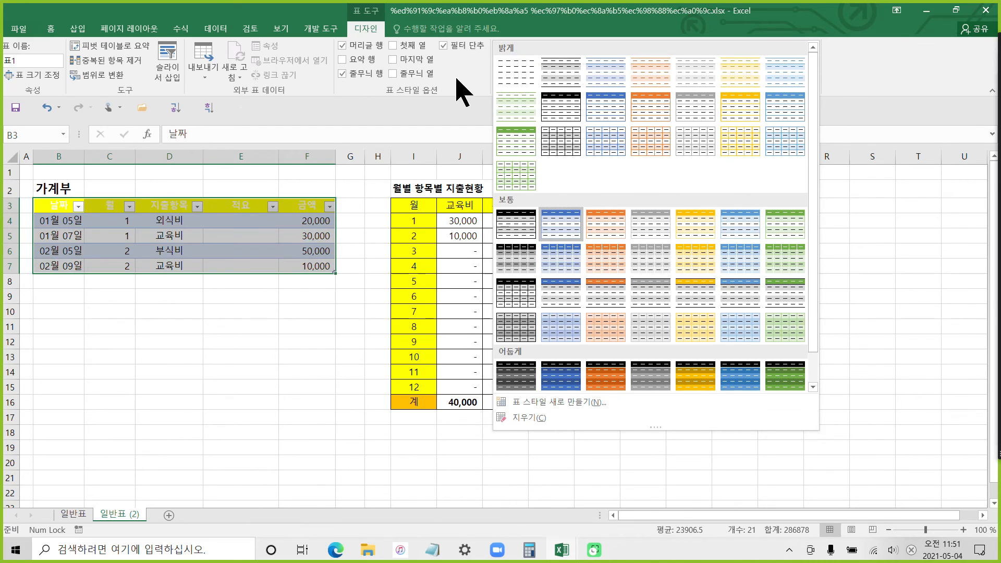
click(466, 87)
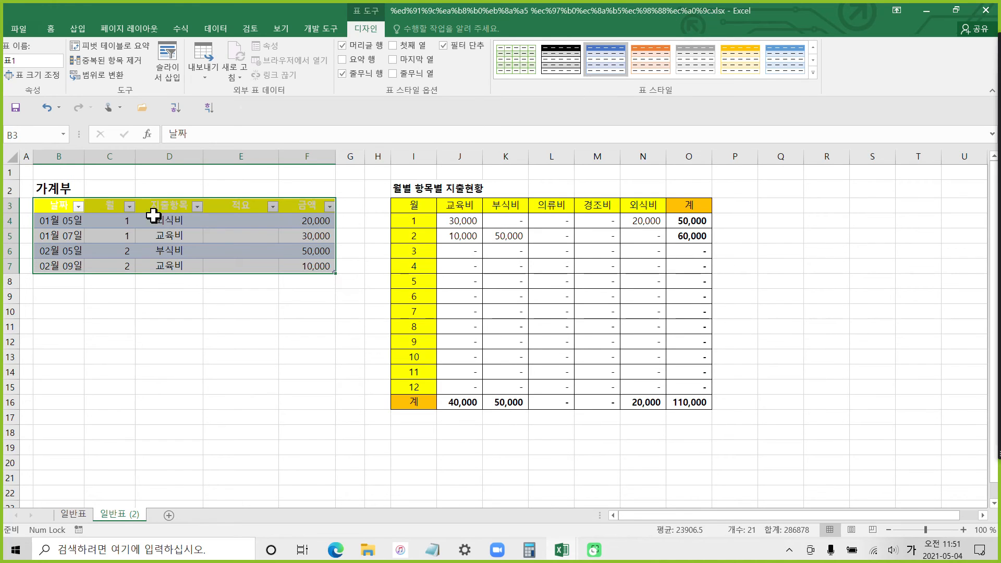
click(813, 73)
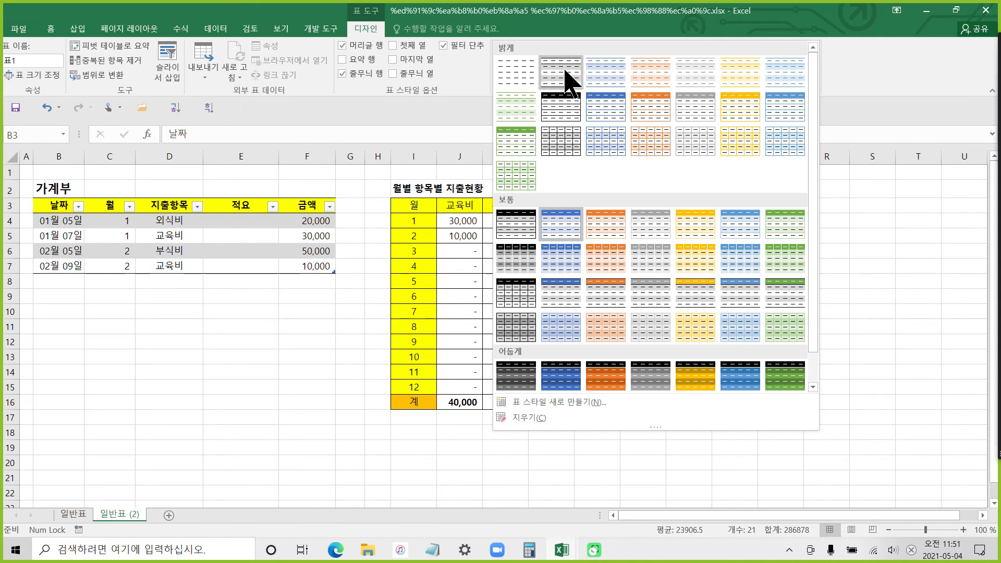
click(599, 81)
click(219, 241)
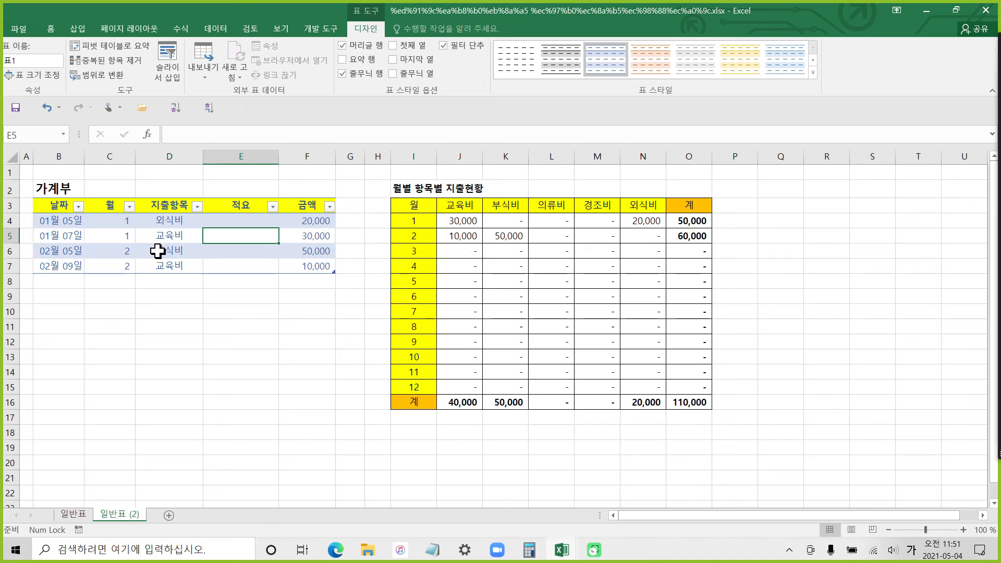
click(69, 267)
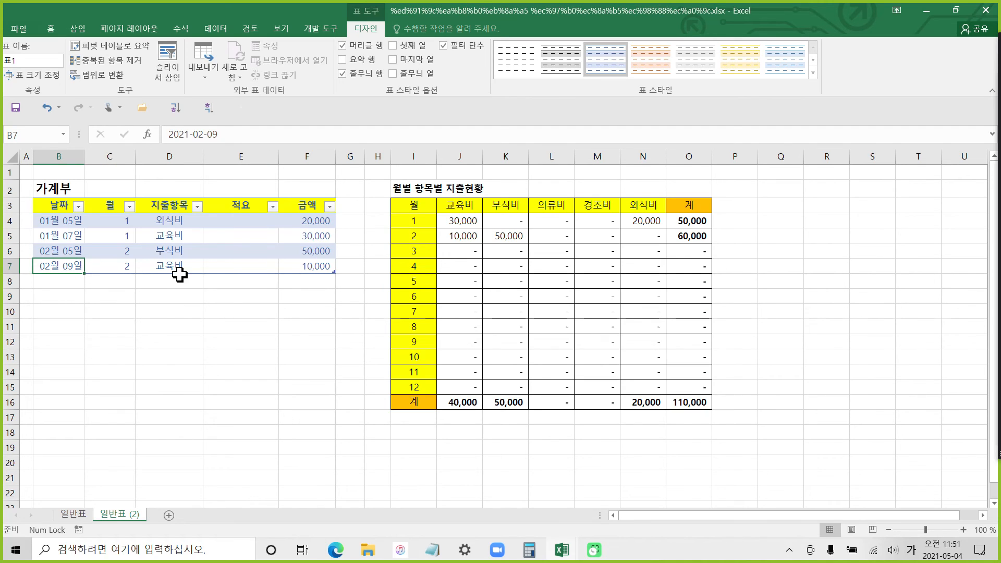
Add a ledger entry in row 8, directly below the table, with date 3-10, 지출항목 의류비 and 금액 200000.
key(Down)
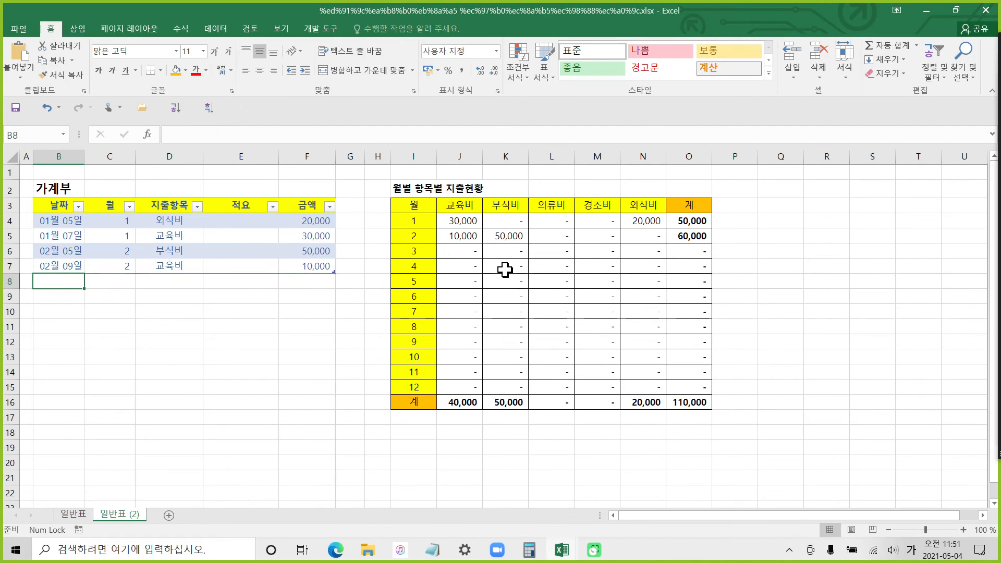
text(3-10)
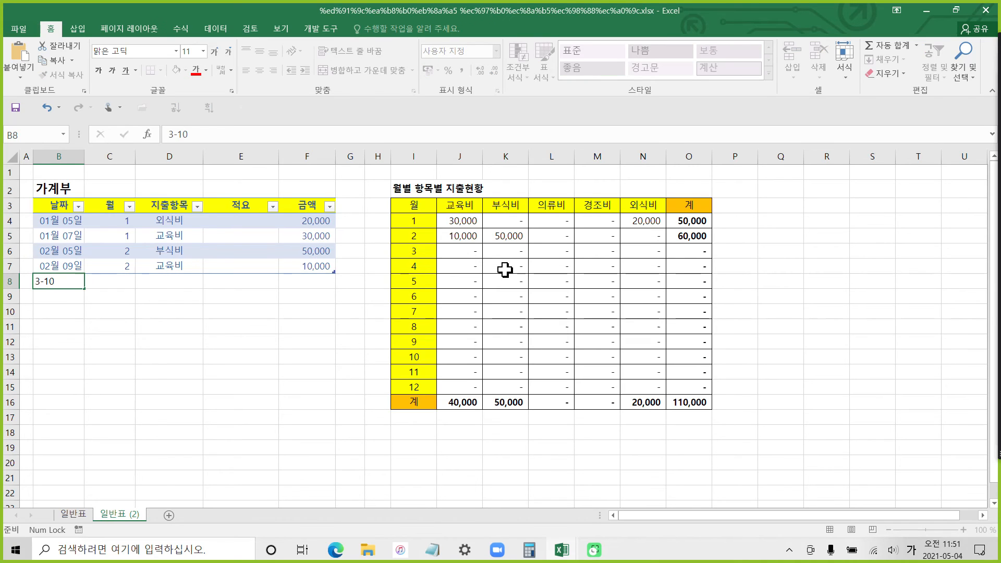
key(Tab)
key(Tab)
text(의류)
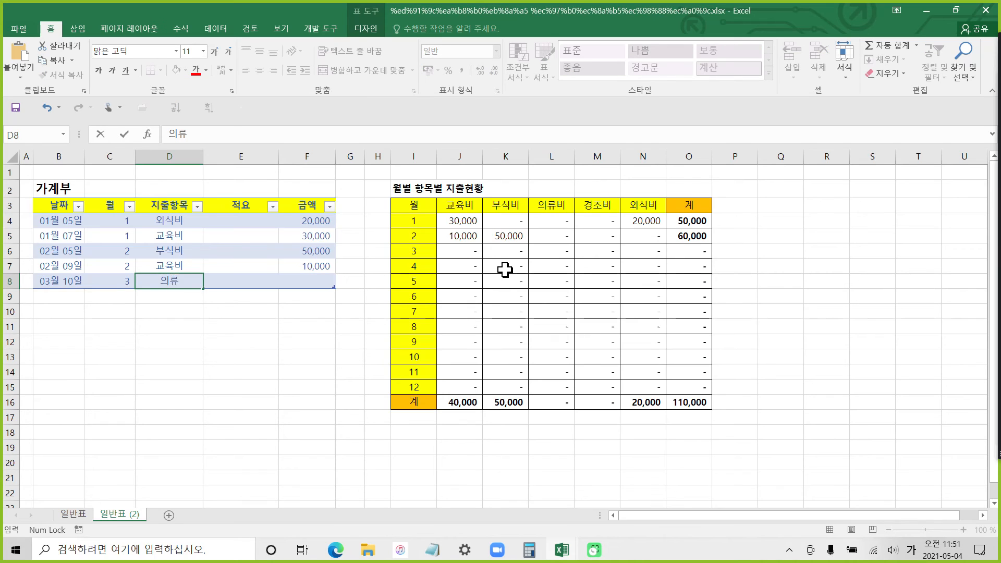
text(비)
key(Tab)
key(Tab)
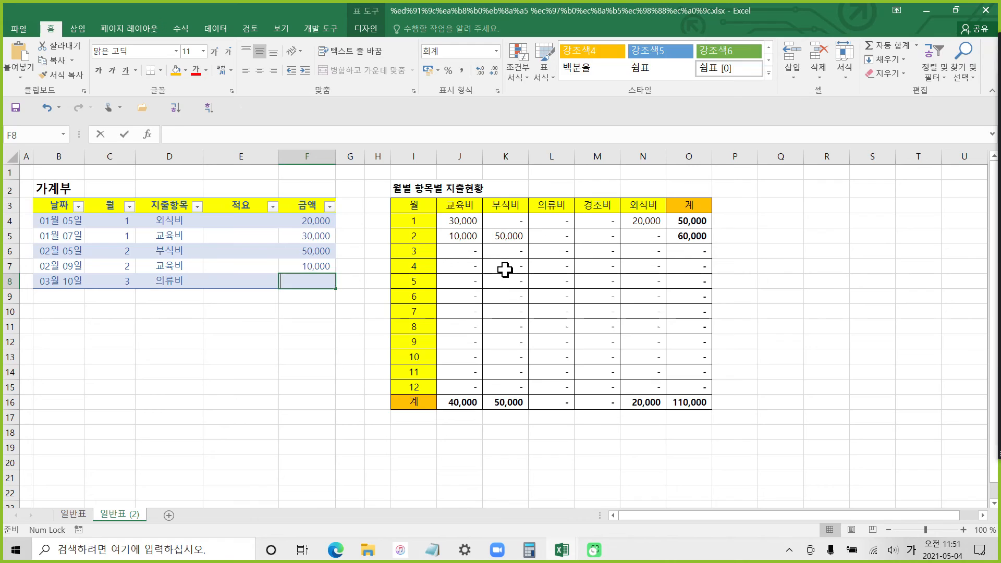
text(200000)
key(Return)
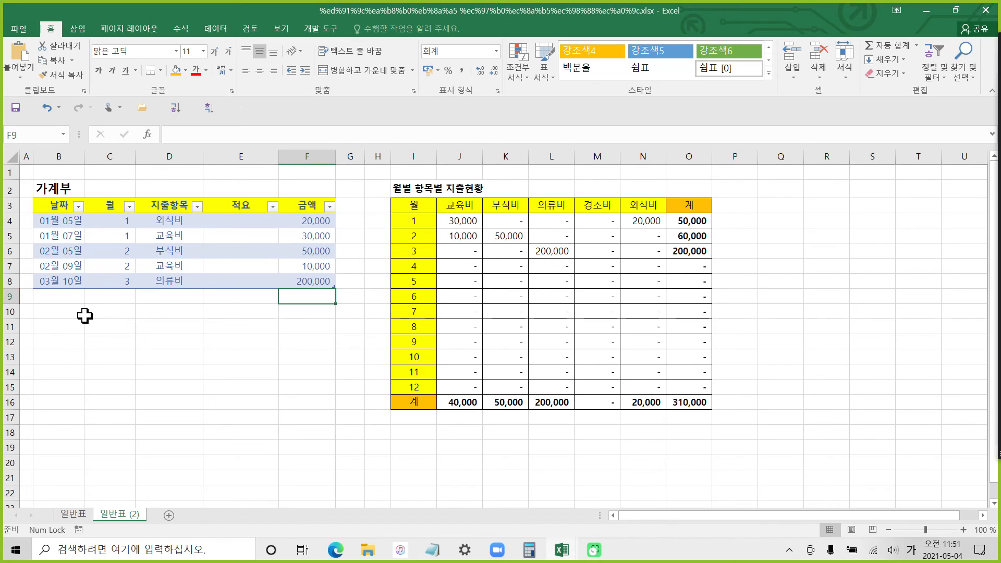
click(64, 301)
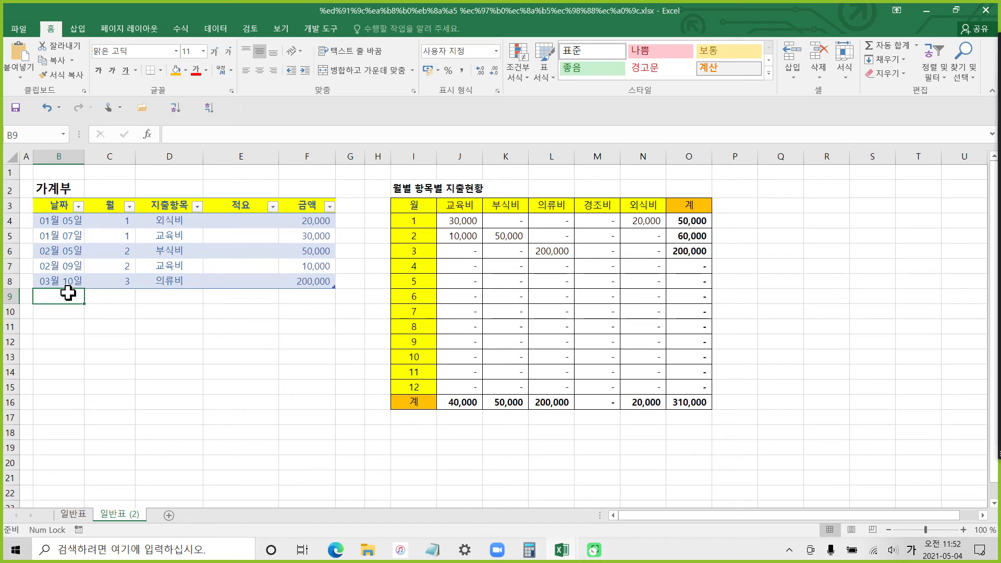
click(318, 286)
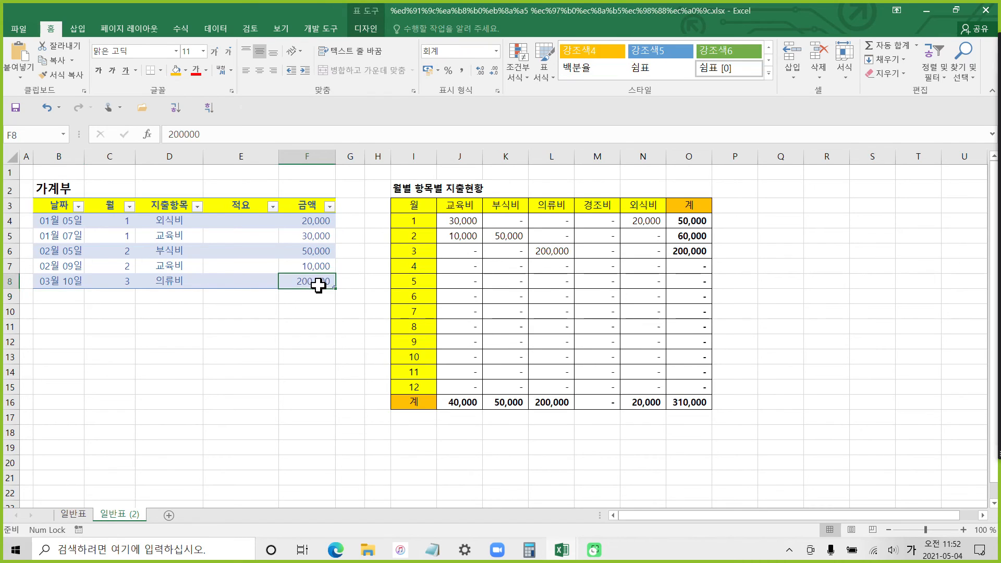
key(Return)
key(Left)
key(Left)
key(Left)
key(Left)
key(Left)
key(Down)
key(Up)
key(Right)
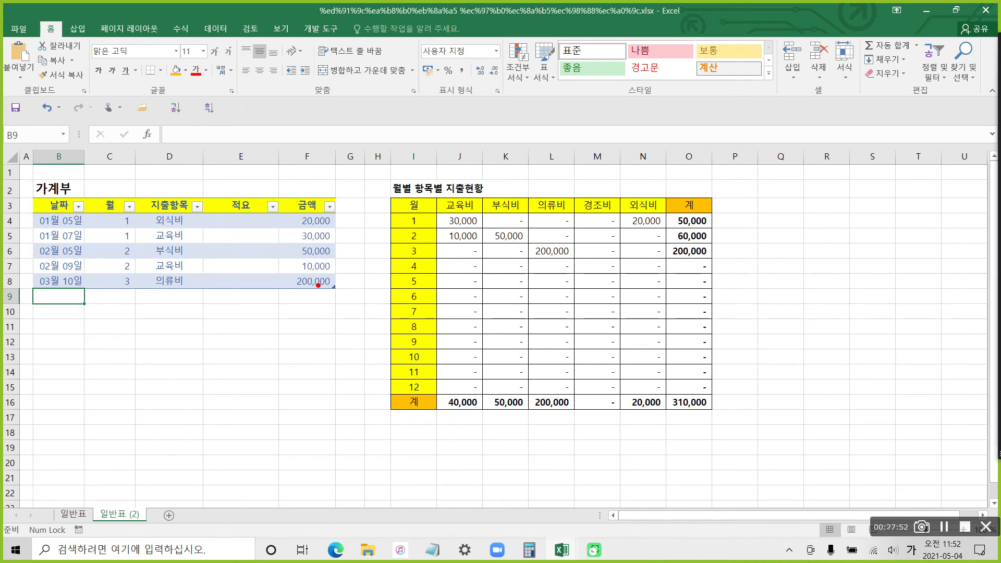
drag(64, 299, 322, 302)
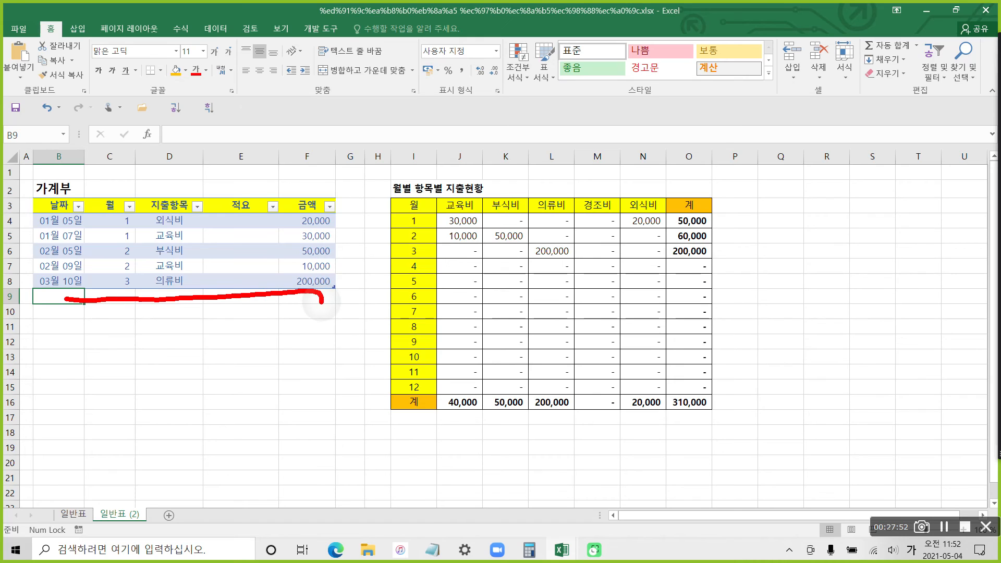
mouse_move(59, 312)
mouse_down()
mouse_move(46, 328)
mouse_move(52, 311)
mouse_up()
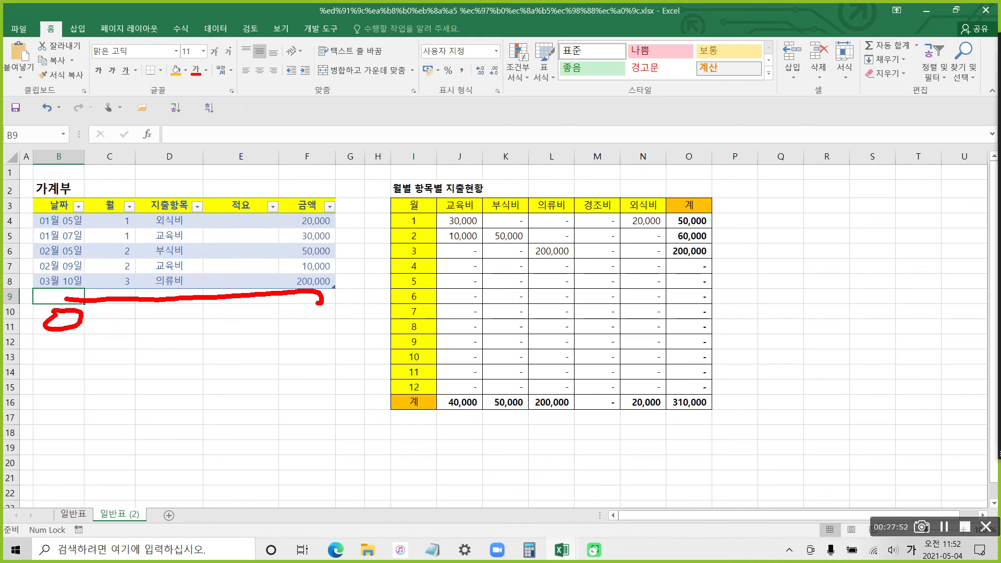
drag(339, 302, 76, 326)
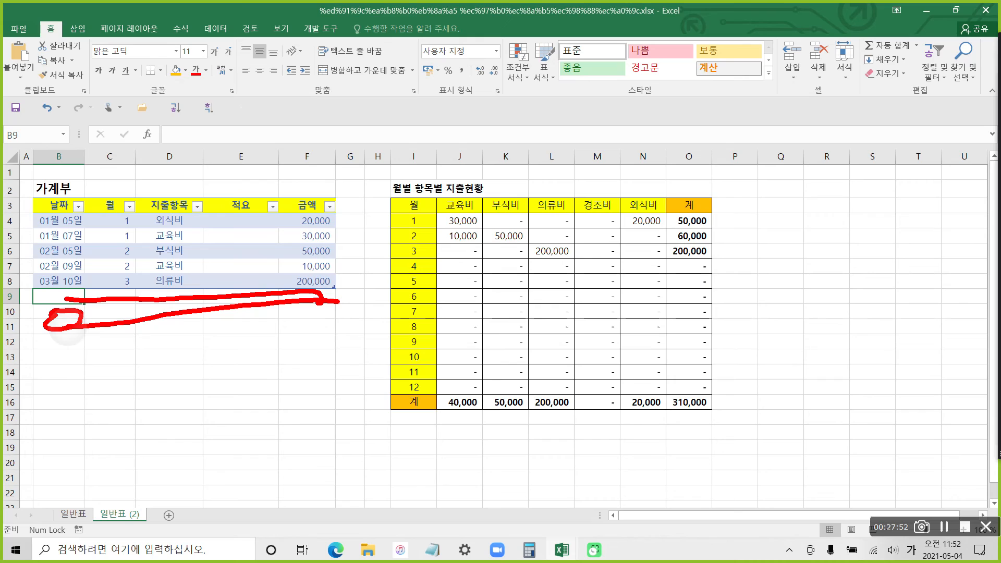
mouse_move(50, 271)
mouse_down()
mouse_move(110, 276)
mouse_move(87, 287)
mouse_up()
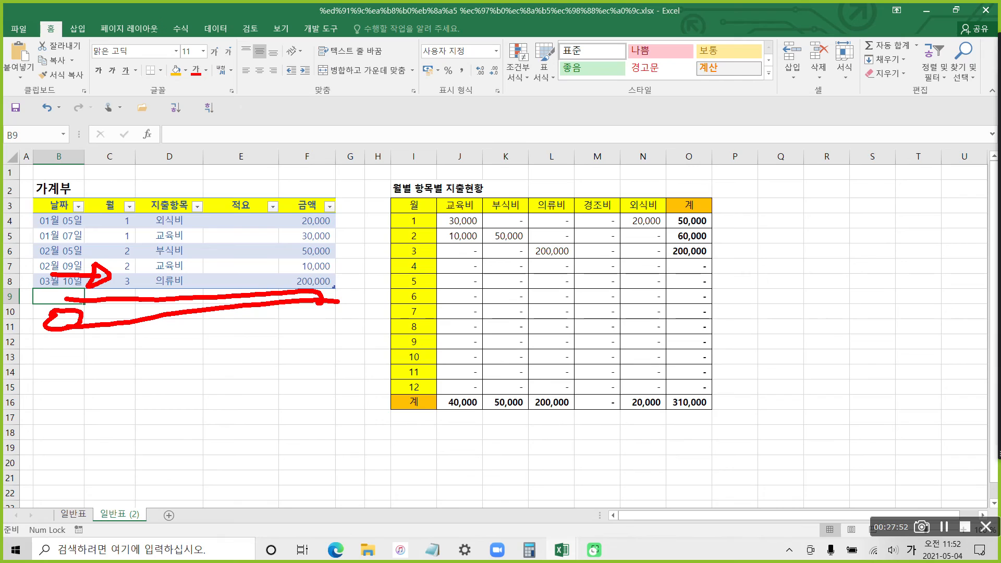
mouse_move(150, 235)
mouse_down()
mouse_move(213, 237)
mouse_move(170, 287)
mouse_up()
drag(211, 260, 220, 280)
mouse_move(239, 225)
mouse_down()
mouse_move(266, 272)
mouse_move(244, 283)
mouse_up()
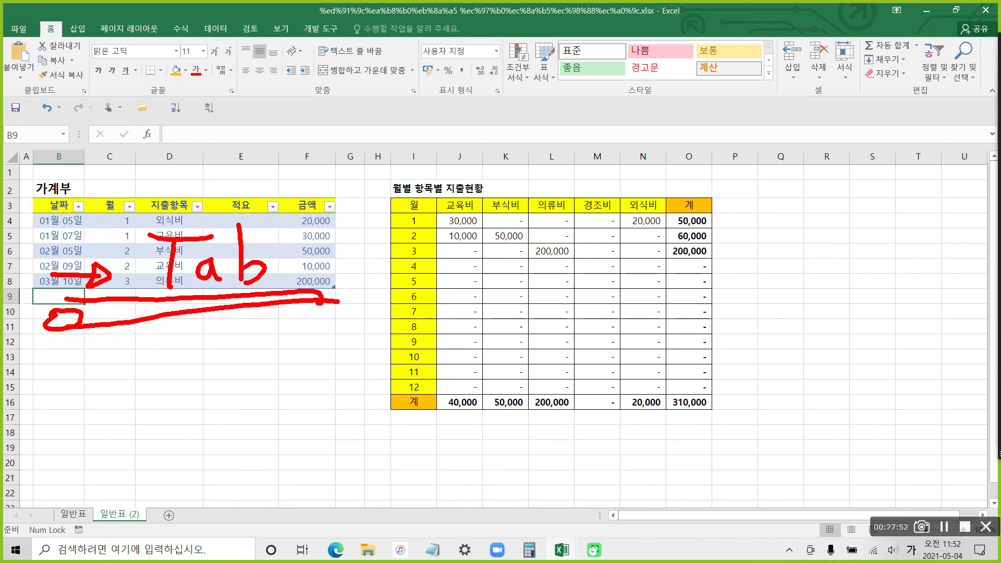
key(Escape)
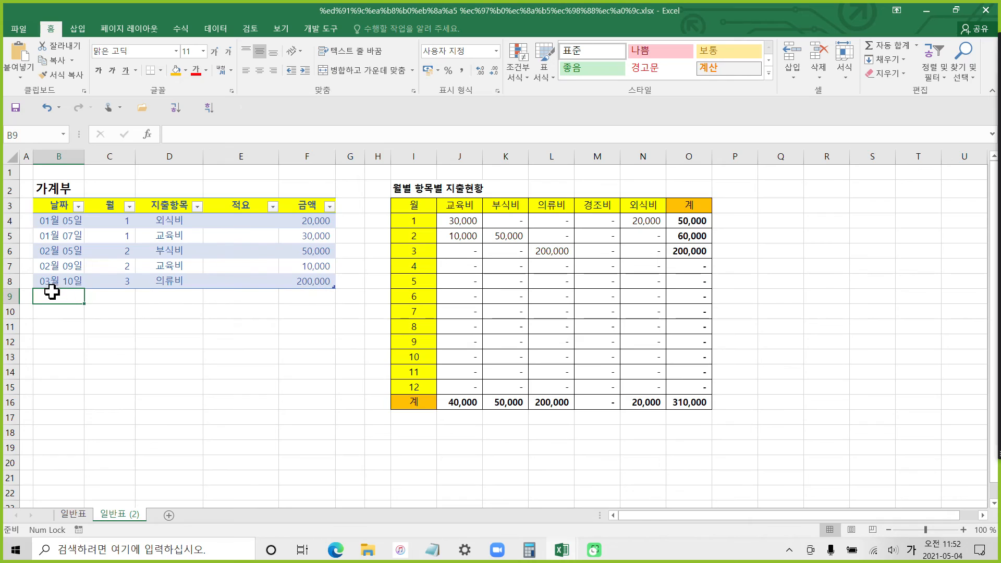
Add a ledger entry in row 9 with date 3-15, 지출항목 경조비, 적요 친구아들 and 금액 100000.
text(3-15)
key(Tab)
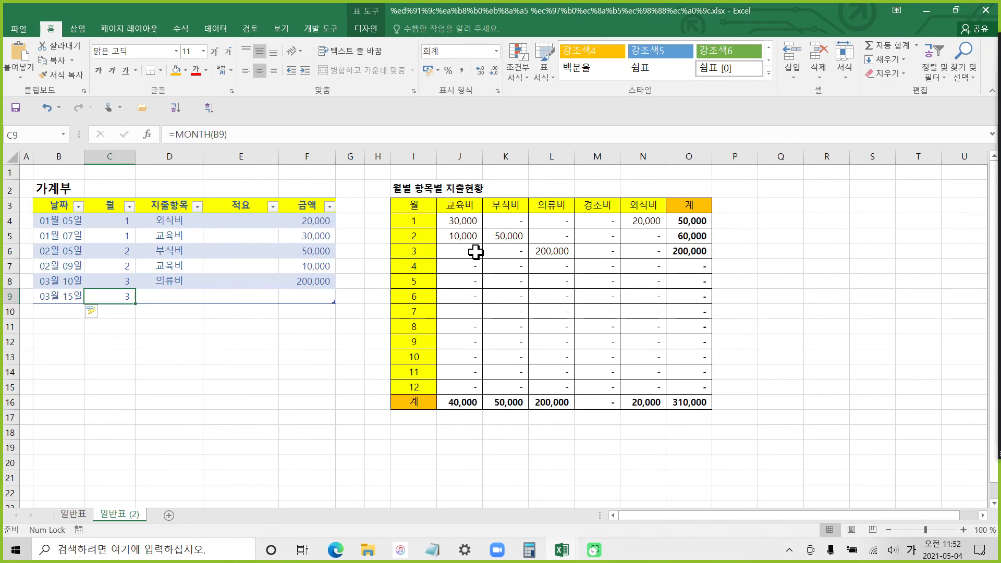
key(Tab)
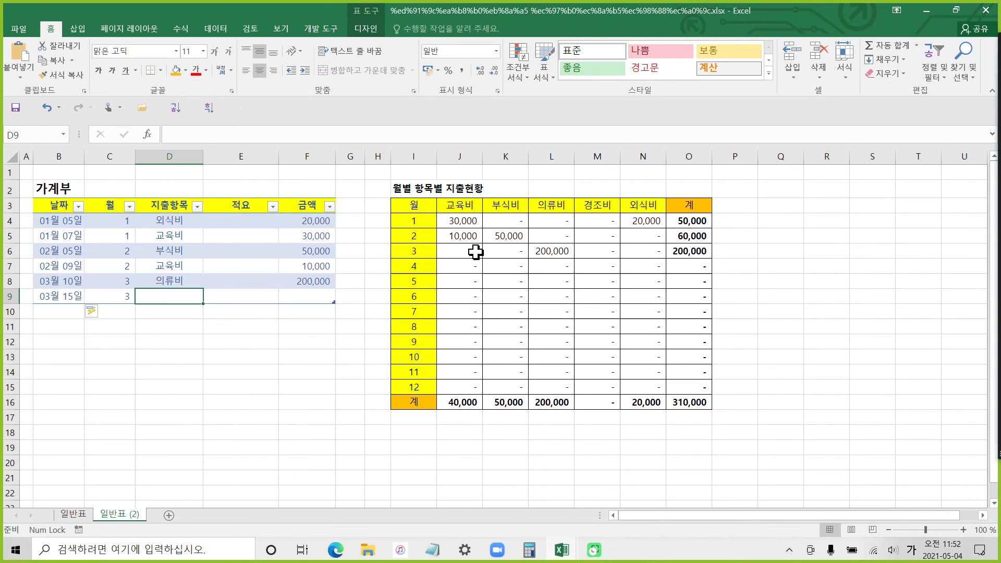
text(경조비)
key(Tab)
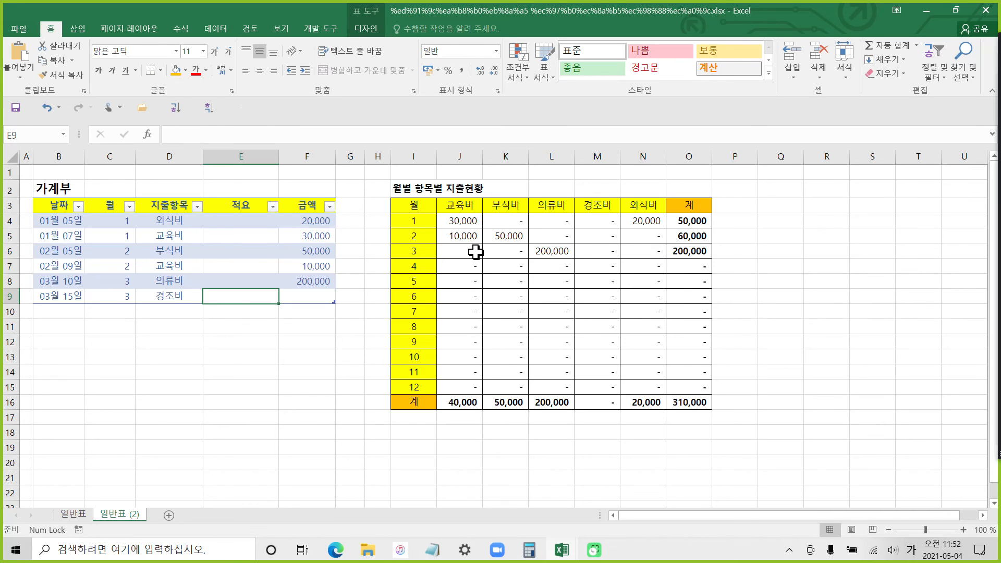
text(친구)
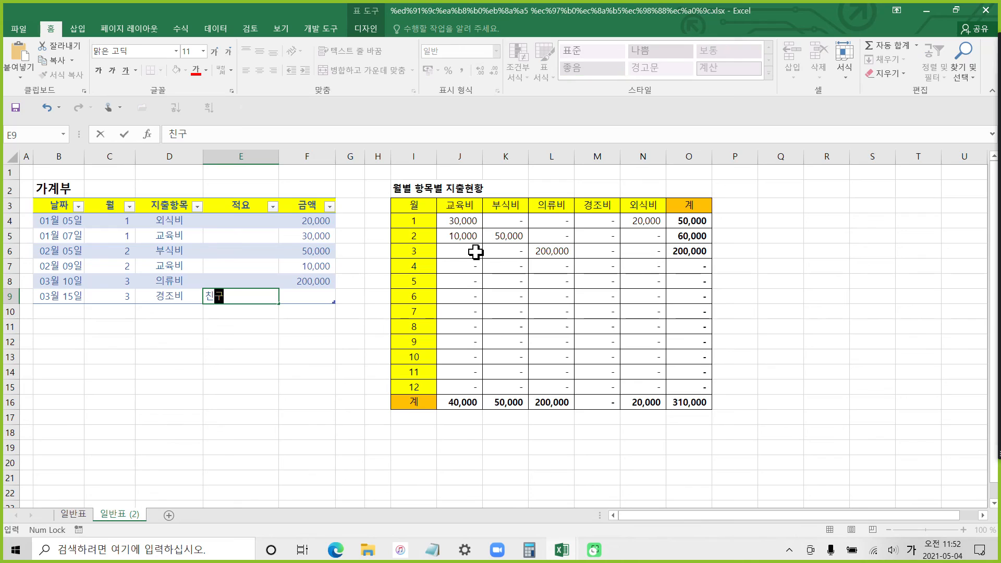
text(아들)
key(Tab)
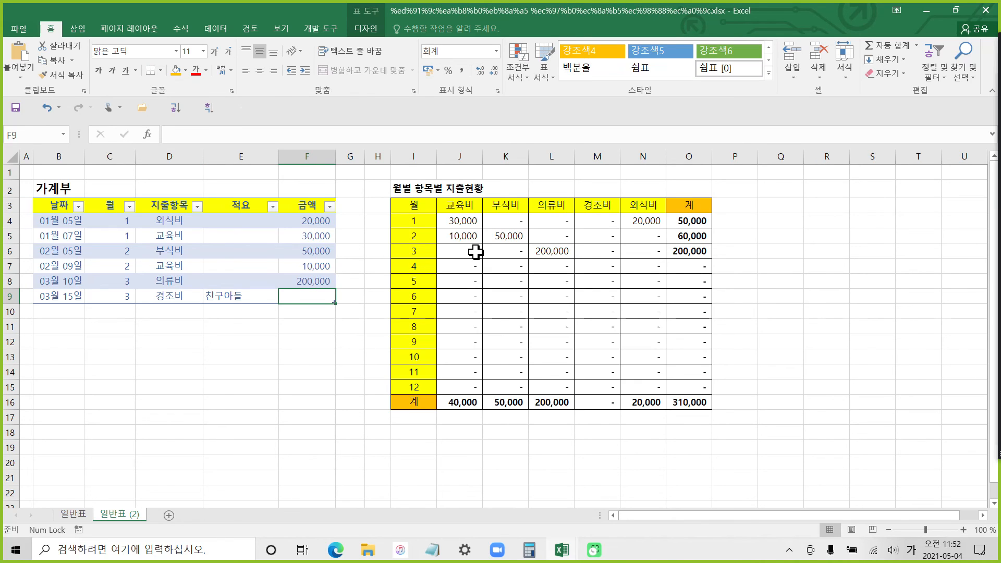
text(100000)
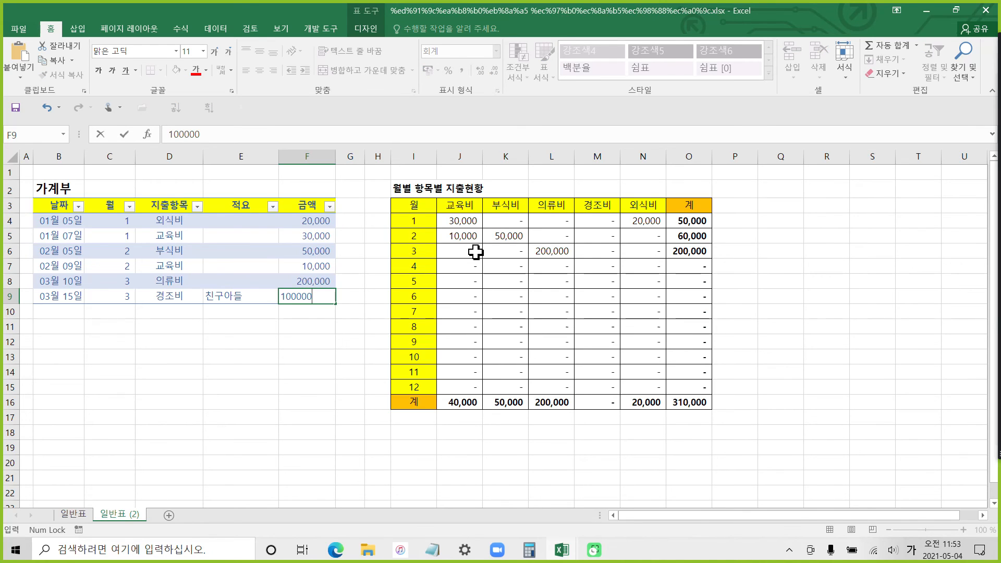
key(Return)
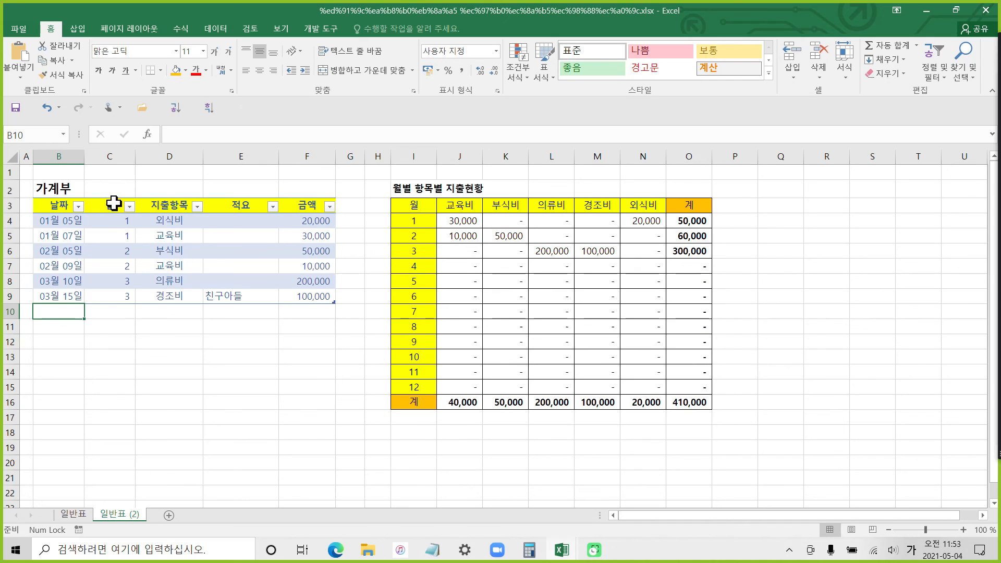
Hide the 월 helper column C on the copied sheet and select B10 below the ledger table.
click(112, 154)
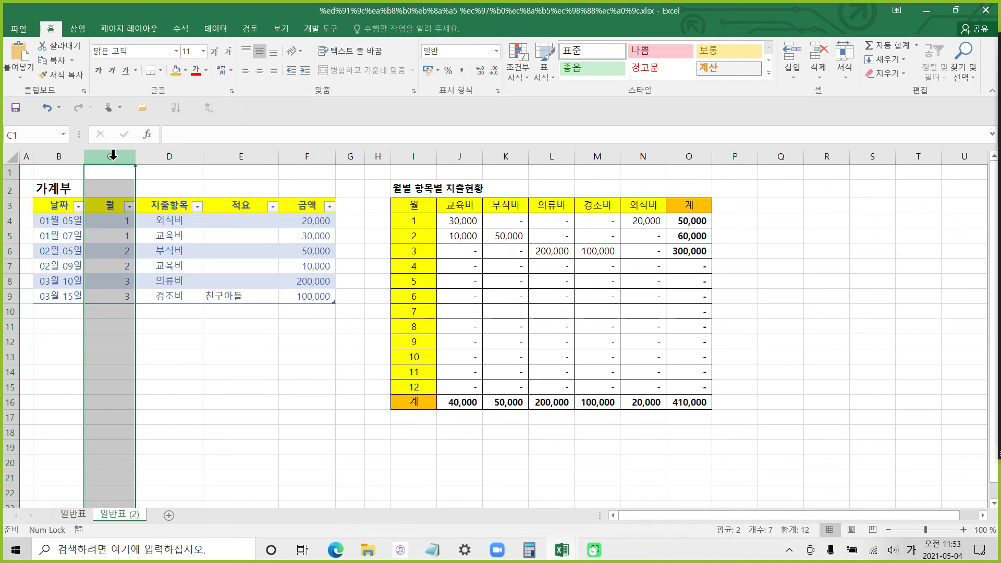
right_click(112, 154)
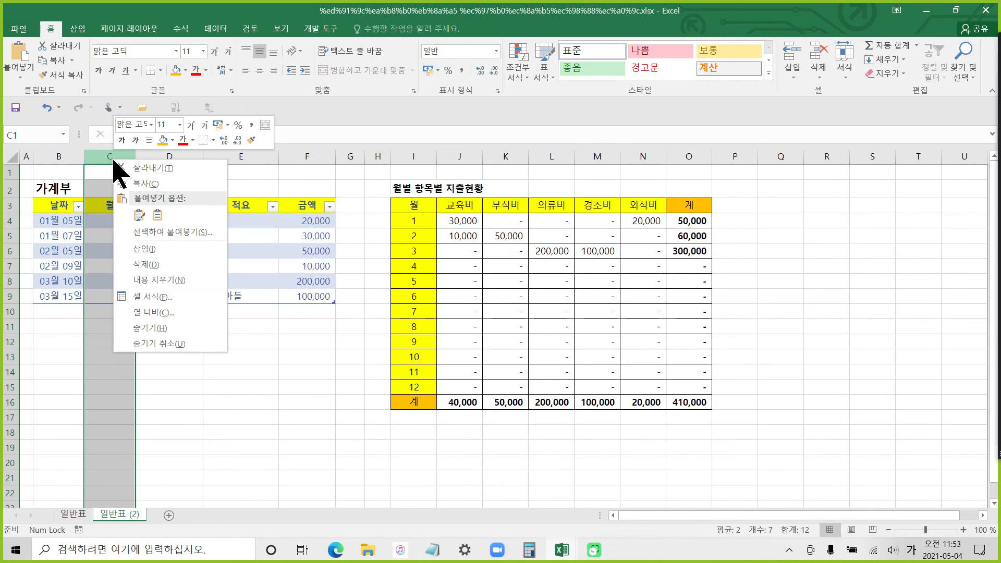
click(150, 334)
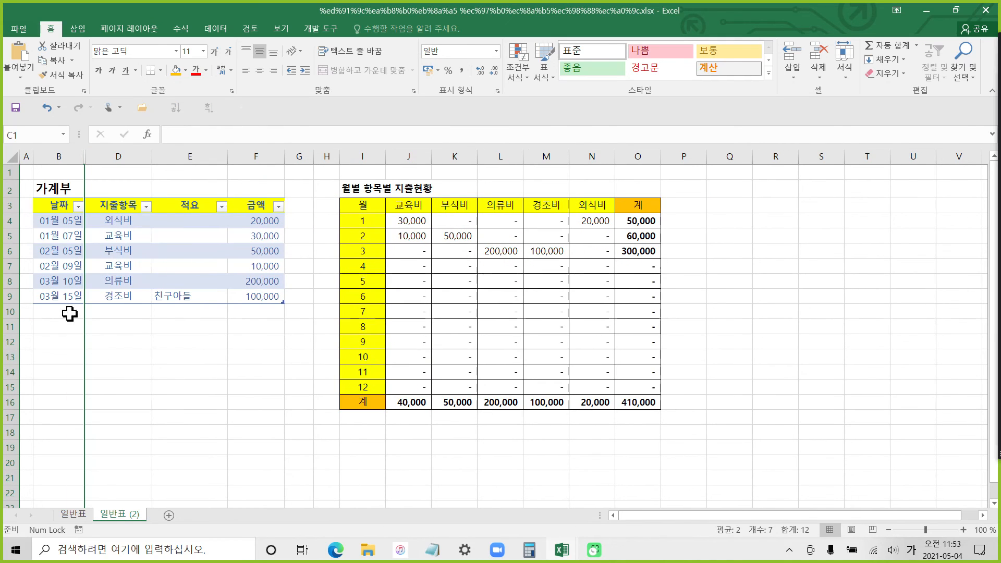
click(53, 314)
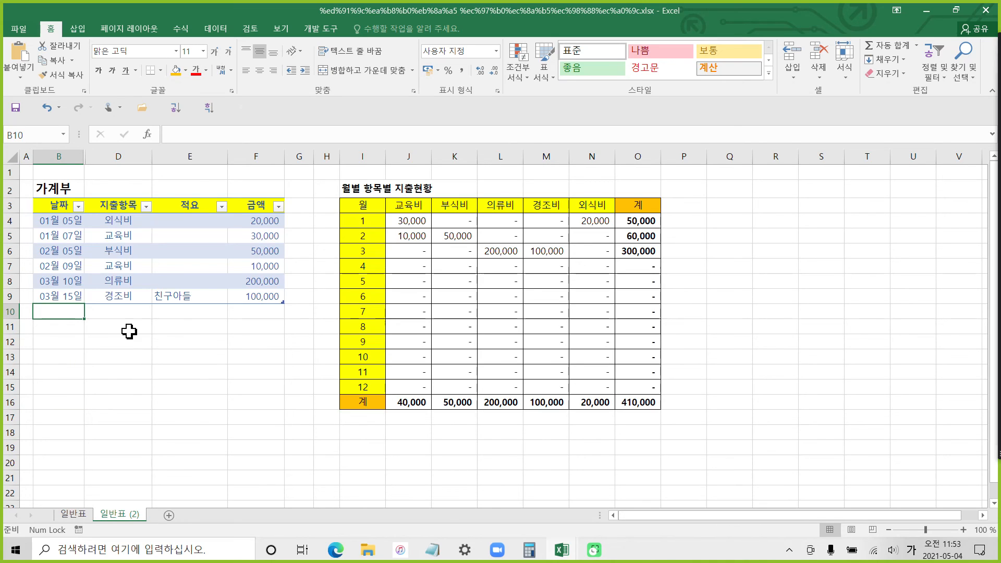
Switch to the 일반표 sheet and examine the ledger data, its MONTH formulas and the SUMIFS formulas in the monthly category summary.
click(81, 515)
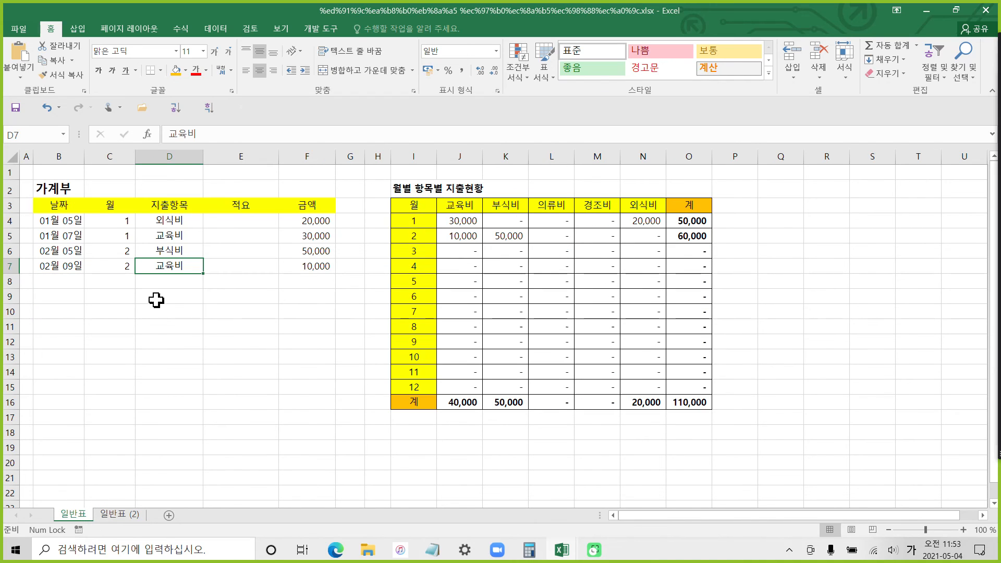
click(69, 185)
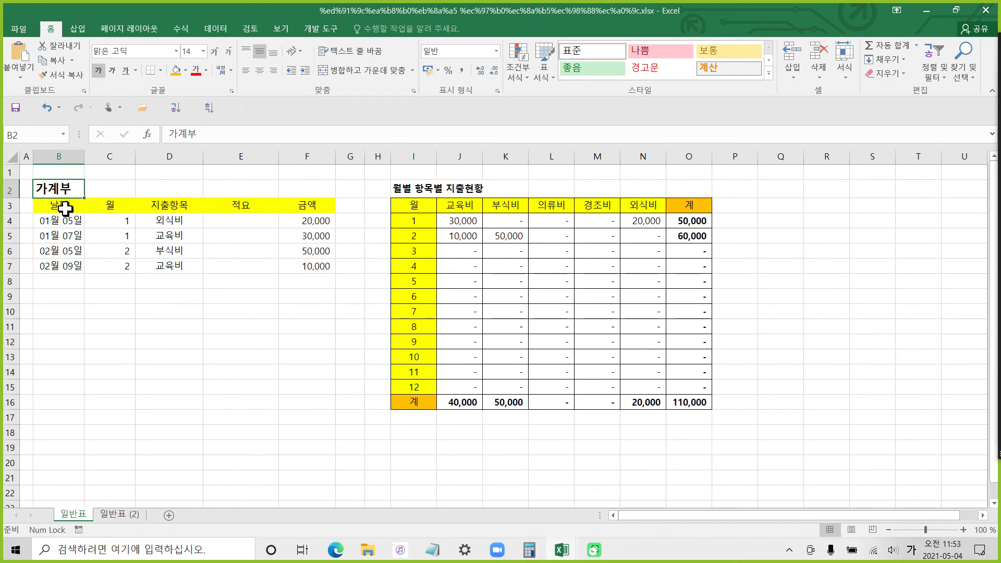
click(102, 264)
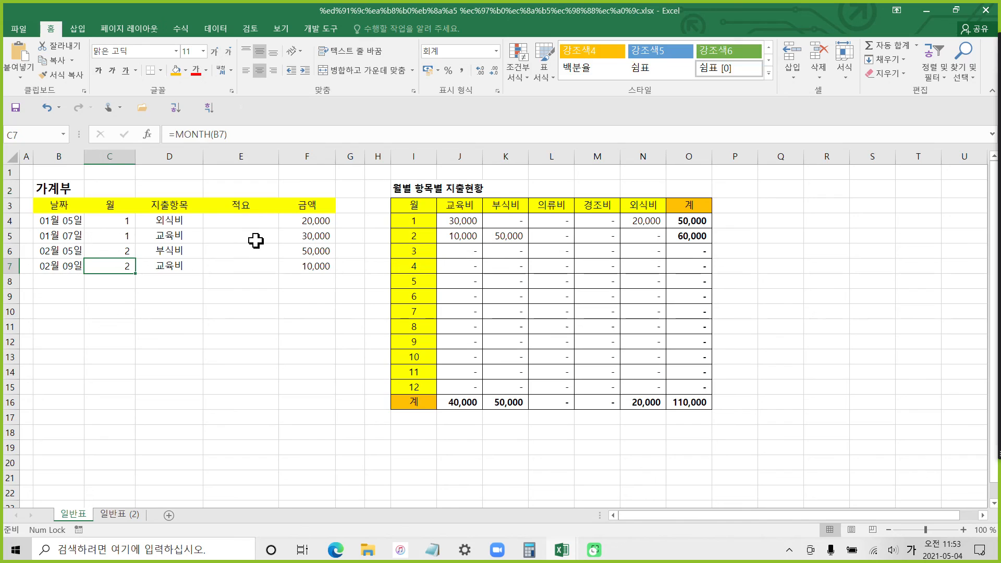
click(256, 238)
click(138, 240)
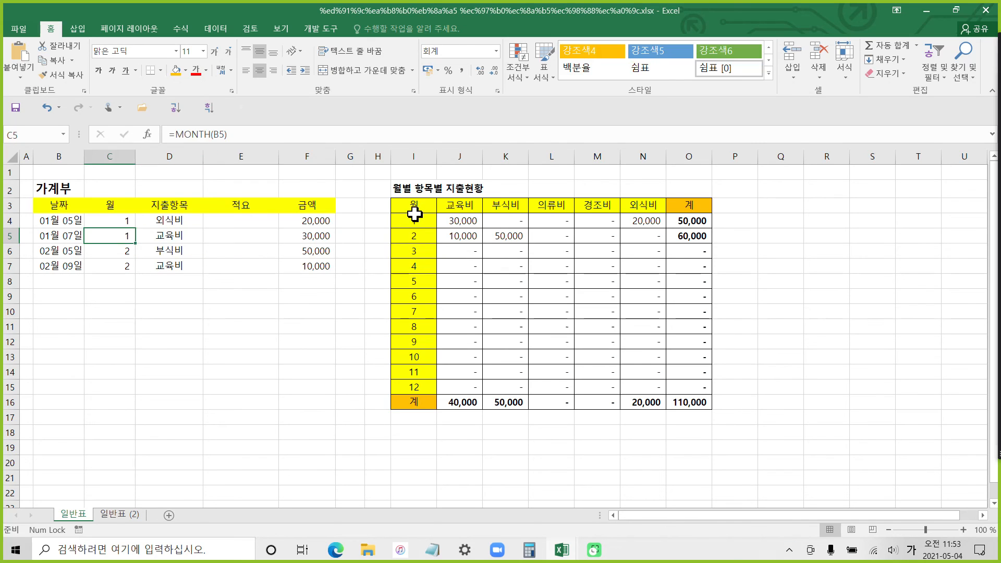
drag(412, 207, 693, 405)
click(457, 221)
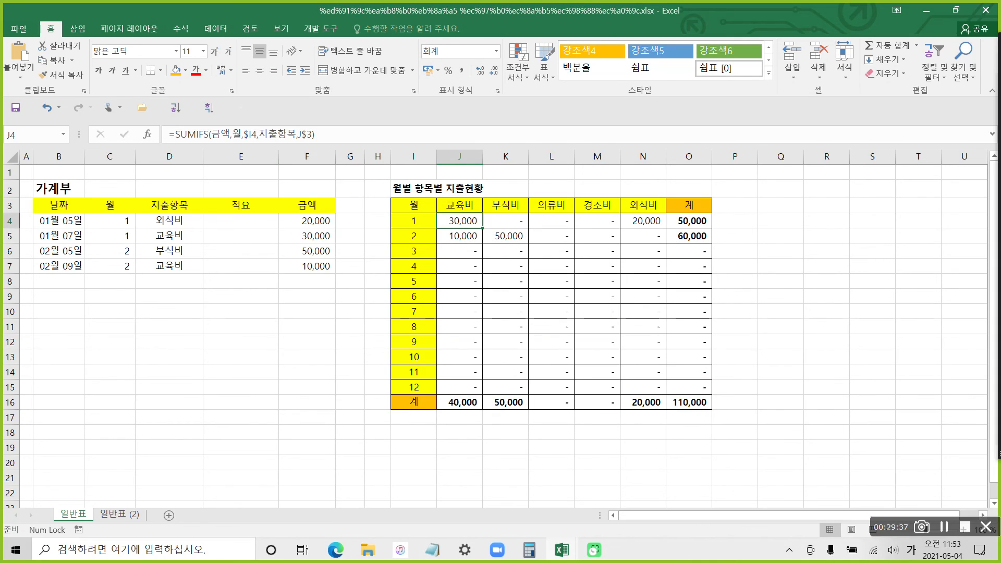
drag(151, 117, 341, 153)
mouse_move(327, 94)
mouse_down()
mouse_move(329, 125)
mouse_move(360, 102)
mouse_up()
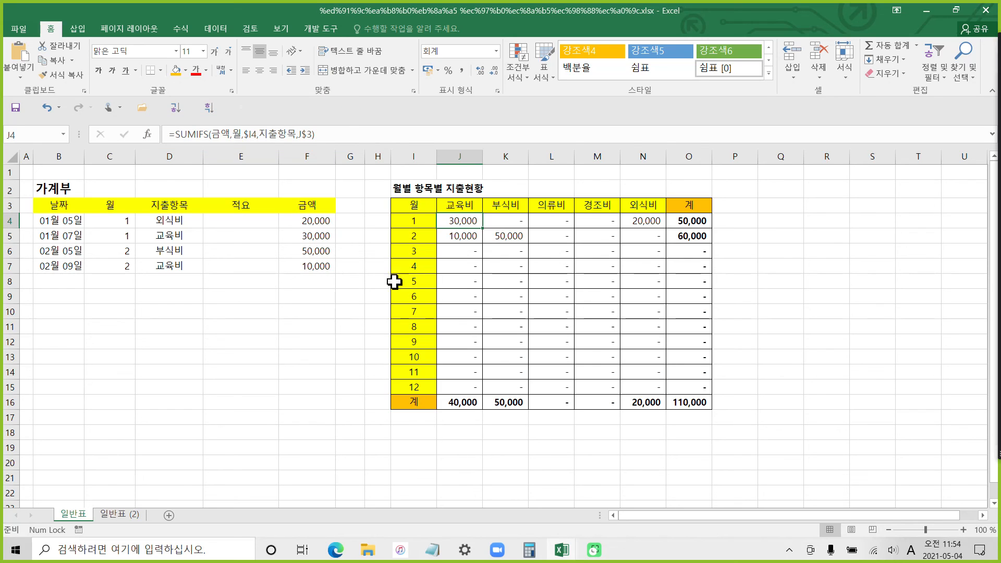
click(493, 239)
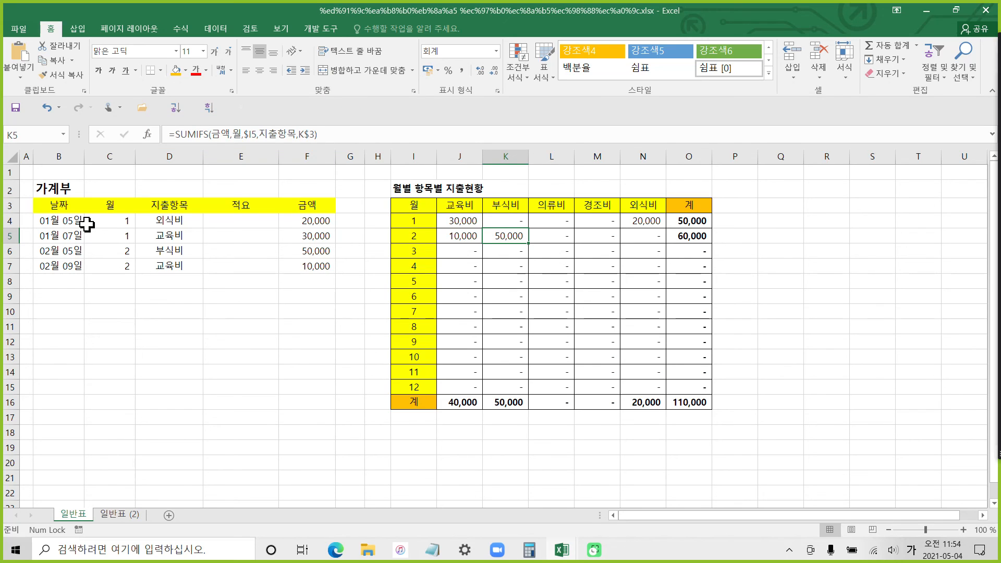
drag(80, 219, 279, 259)
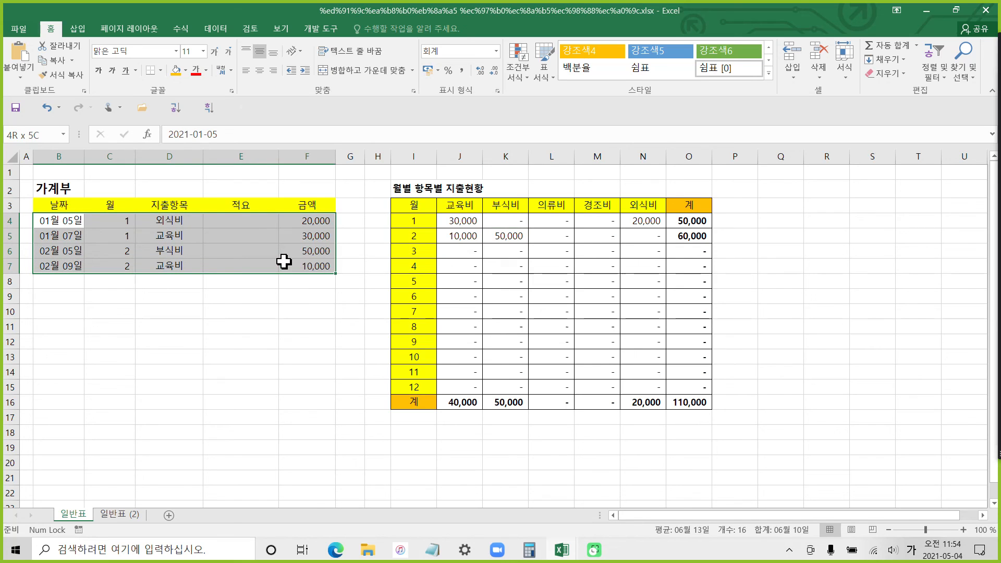
click(481, 220)
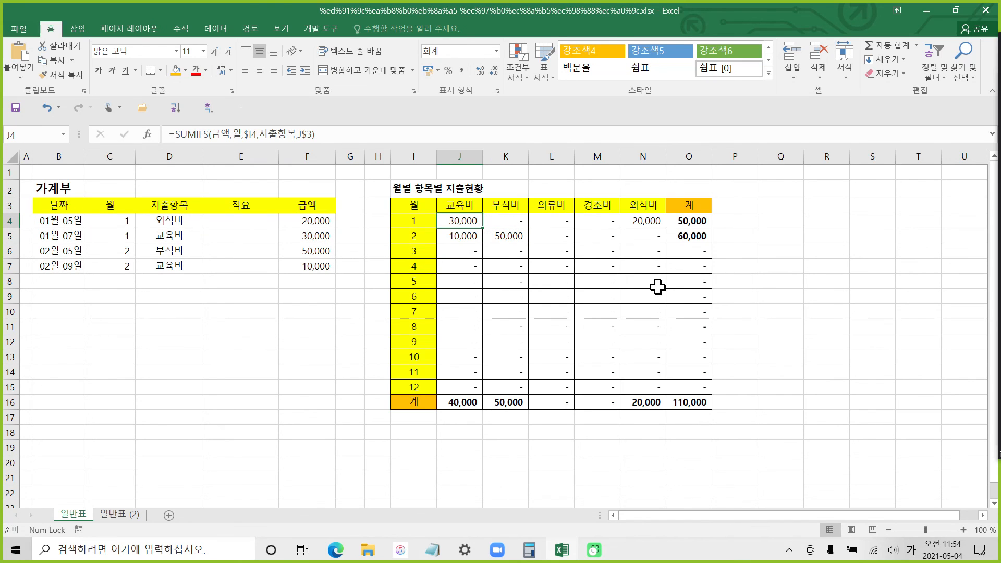
click(199, 255)
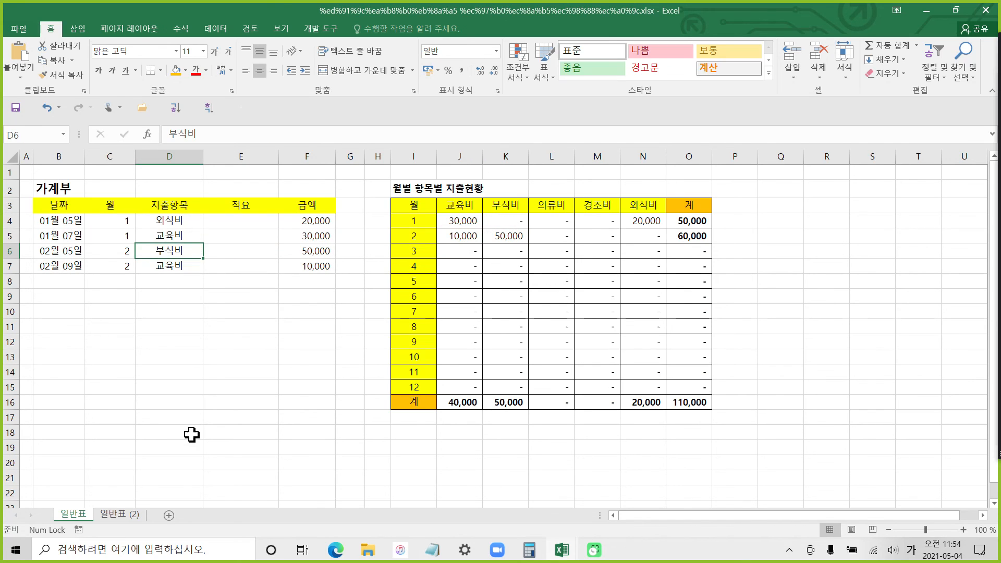
Switch to the 일반표 (2) sheet and enter the date 4-10 in B10, directly below the ledger table.
click(120, 514)
click(109, 235)
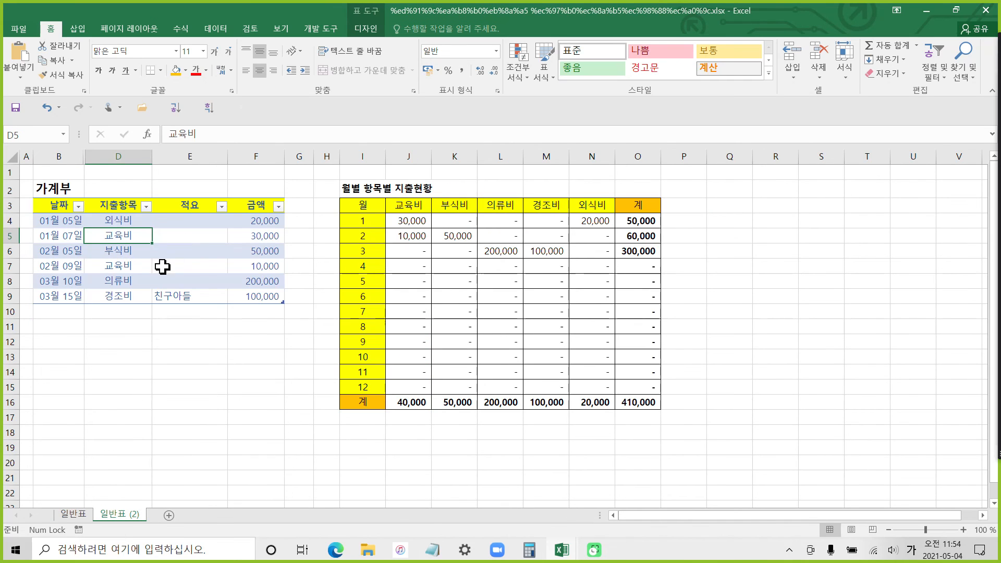
click(63, 295)
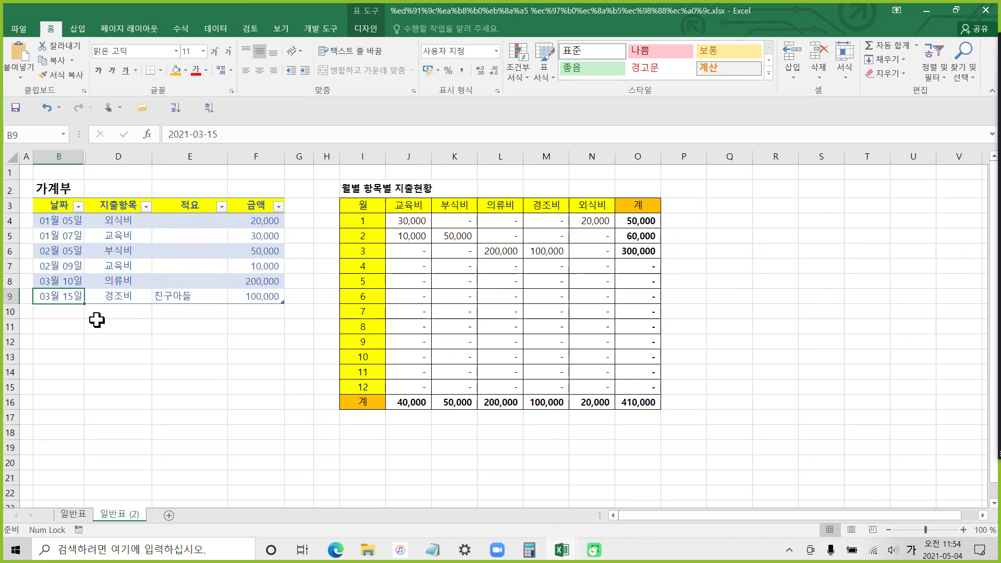
click(56, 312)
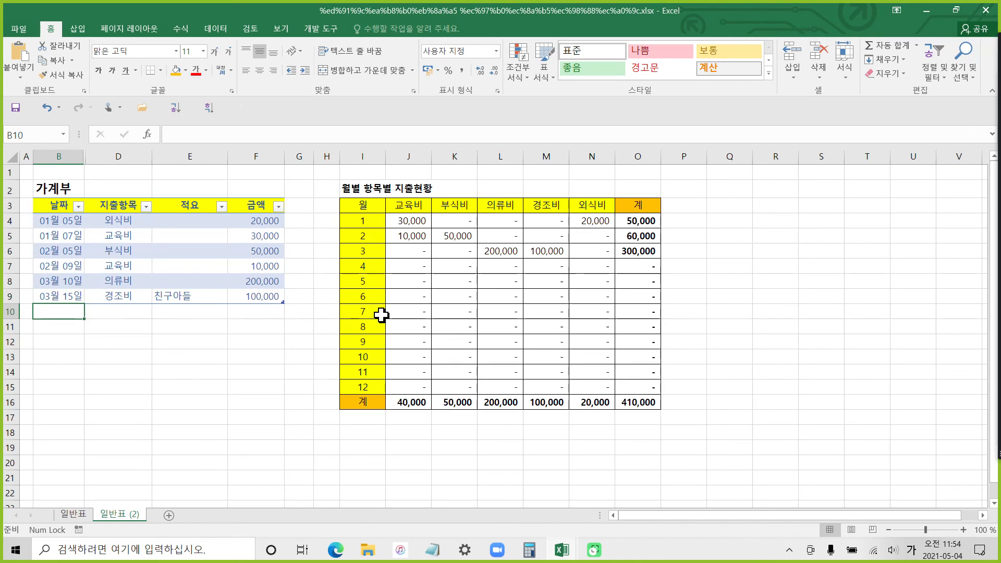
text(4-)
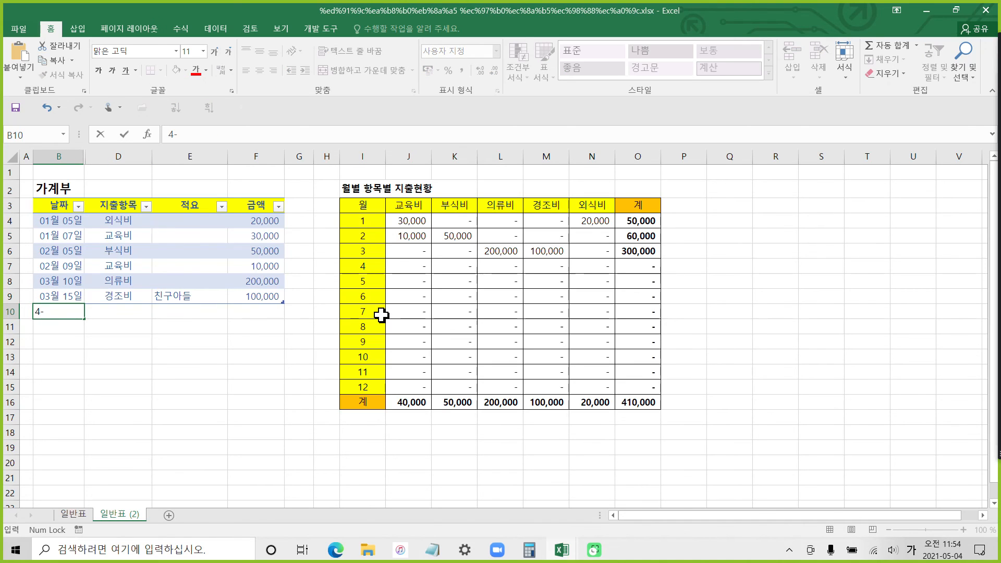
text(10)
key(Tab)
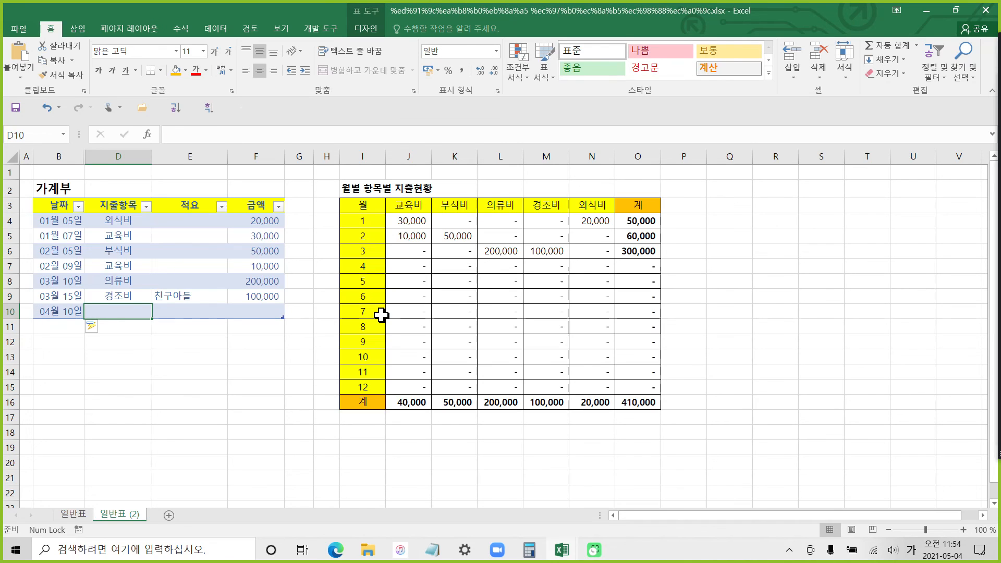
Complete the row 10 entry with 지출항목 부식비, 적요 고기 and 금액 50000, and check the 부식비 summary cells for months 3 and 4.
text(부식비)
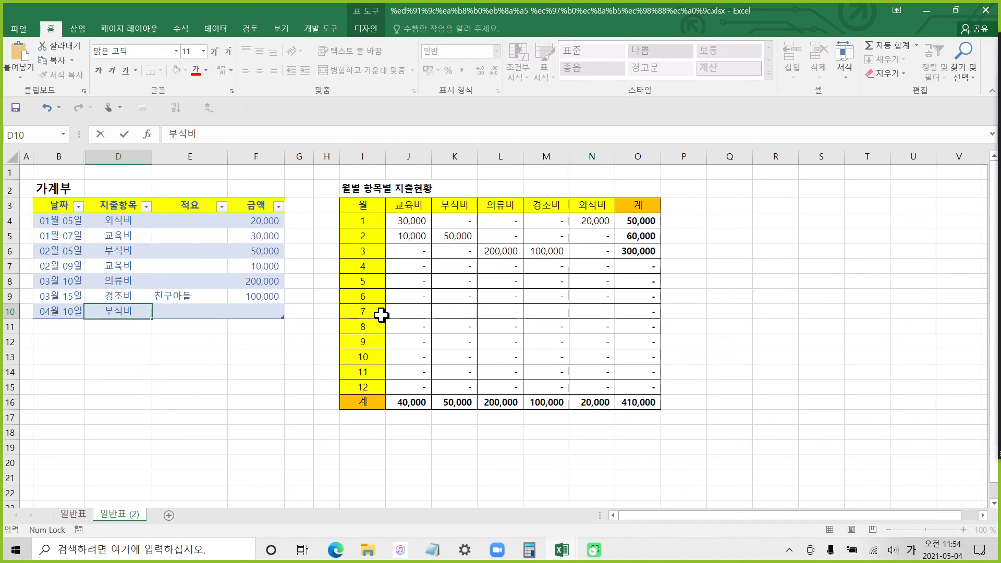
key(Tab)
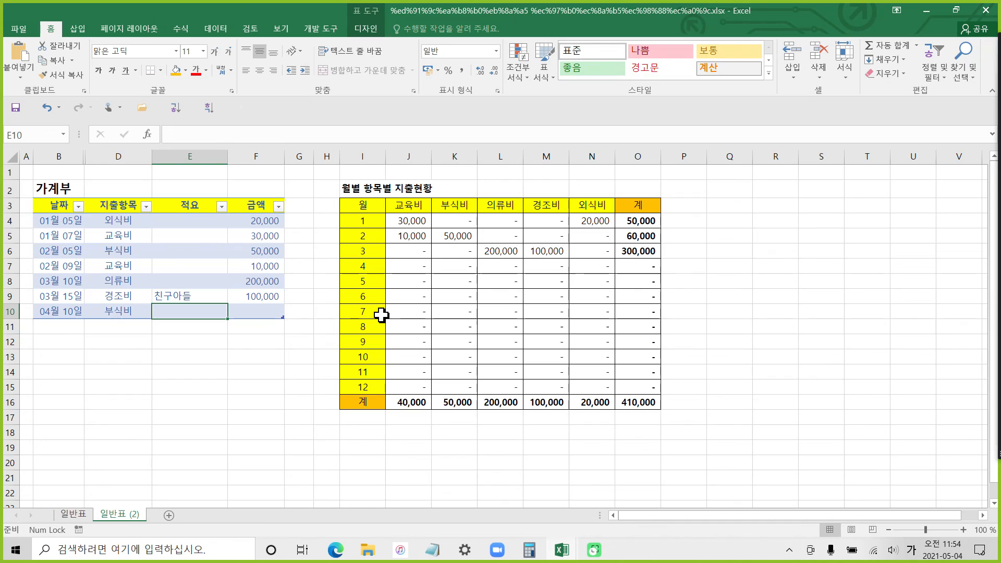
text(고기)
key(Tab)
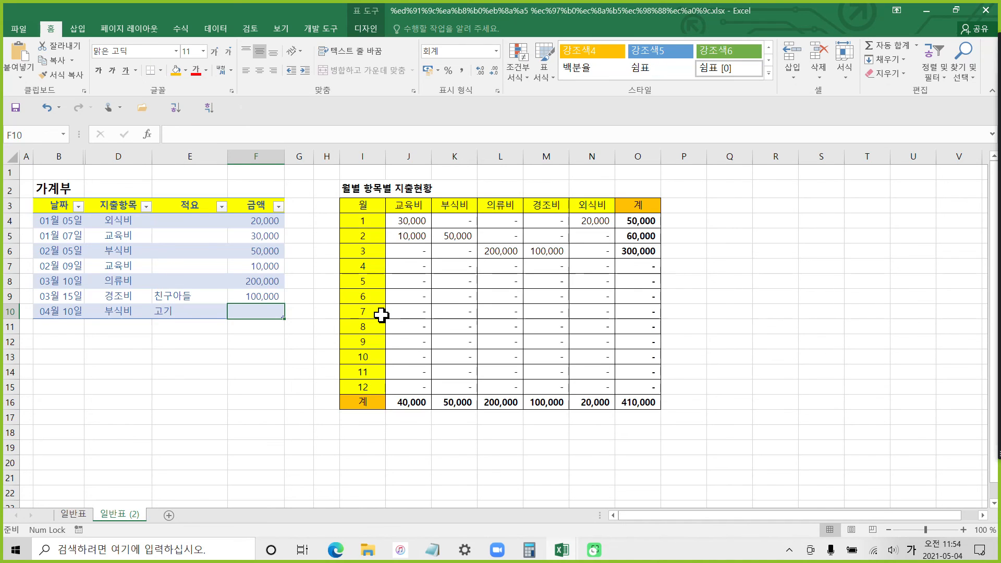
text(50000)
key(Return)
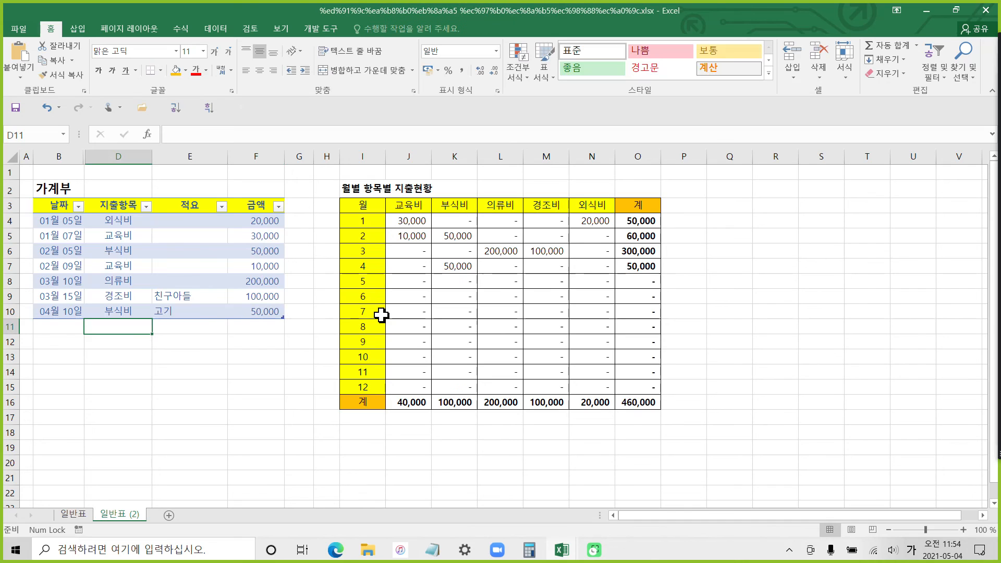
click(471, 249)
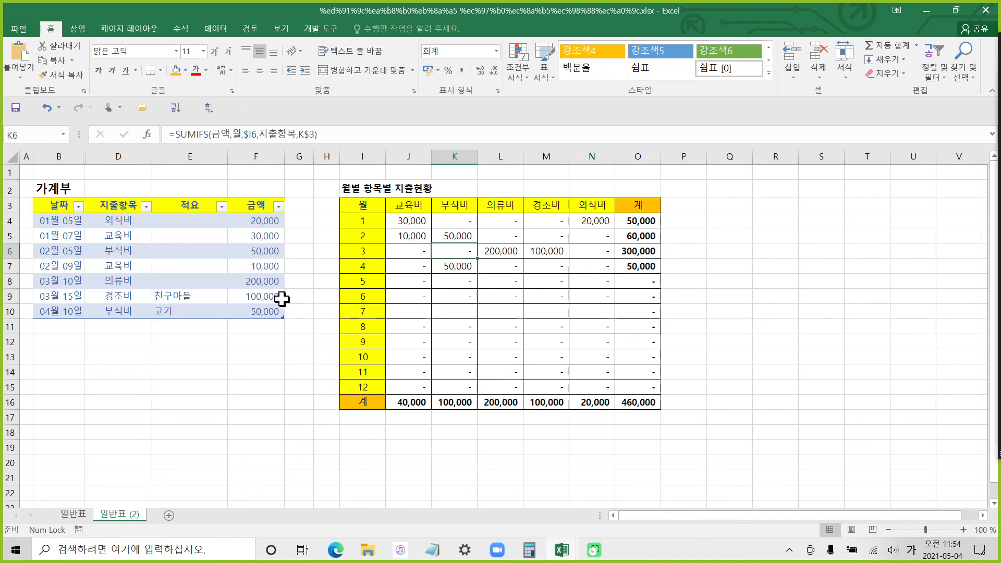
click(447, 265)
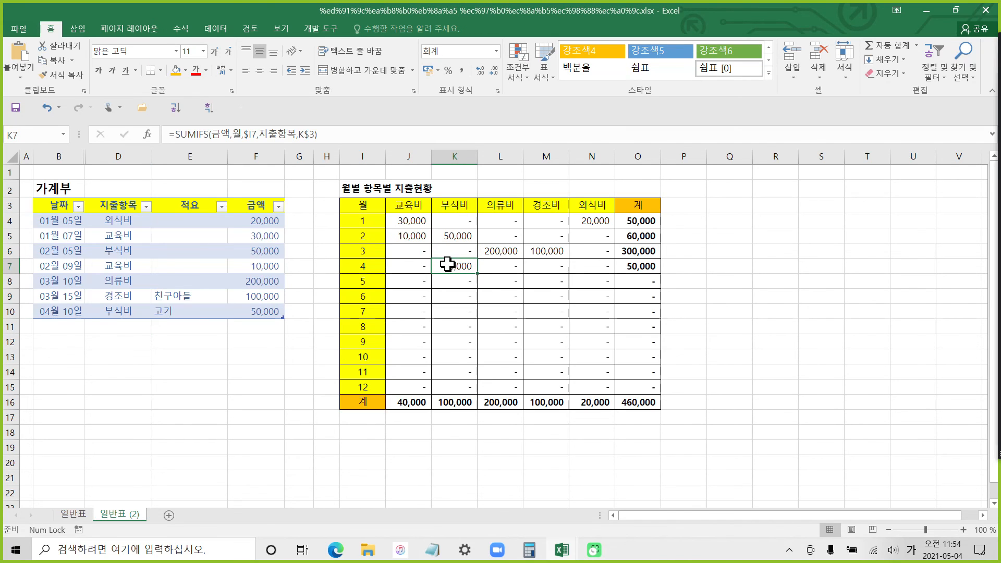
mouse_move(154, 338)
mouse_down()
mouse_move(217, 180)
mouse_move(175, 350)
mouse_up()
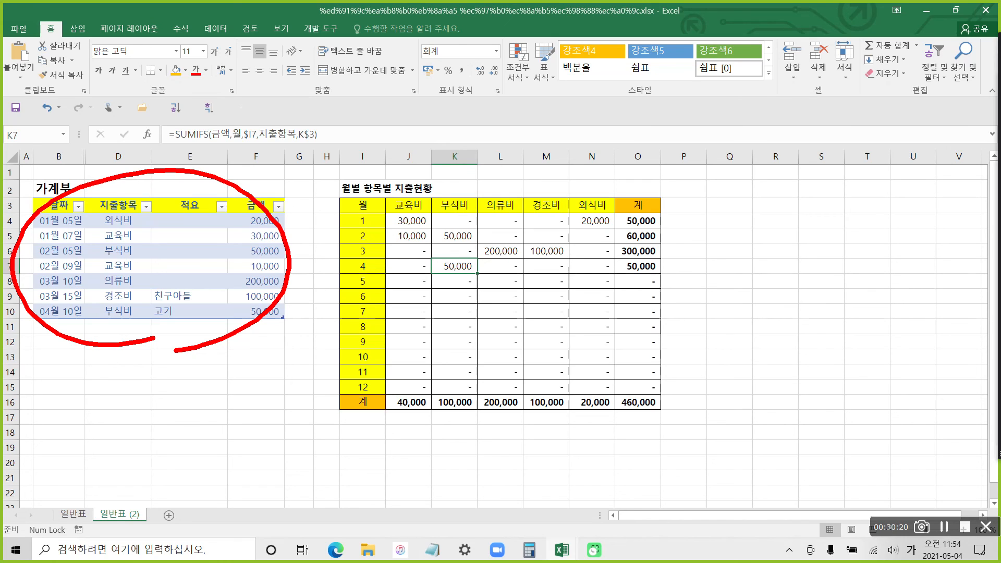
mouse_move(139, 355)
mouse_down()
mouse_move(195, 347)
mouse_move(178, 376)
mouse_up()
drag(217, 343, 235, 379)
drag(194, 403, 199, 432)
mouse_move(223, 395)
mouse_down()
mouse_move(208, 429)
mouse_move(238, 434)
mouse_up()
mouse_move(262, 354)
mouse_down()
mouse_move(244, 394)
mouse_move(299, 348)
mouse_move(311, 428)
mouse_up()
drag(342, 333, 322, 365)
drag(332, 344, 365, 358)
drag(372, 298, 377, 388)
mouse_move(344, 406)
mouse_down()
mouse_move(385, 399)
mouse_move(383, 446)
mouse_up()
mouse_move(404, 459)
mouse_down()
mouse_move(328, 488)
mouse_move(372, 311)
mouse_move(404, 443)
mouse_up()
drag(239, 221, 396, 173)
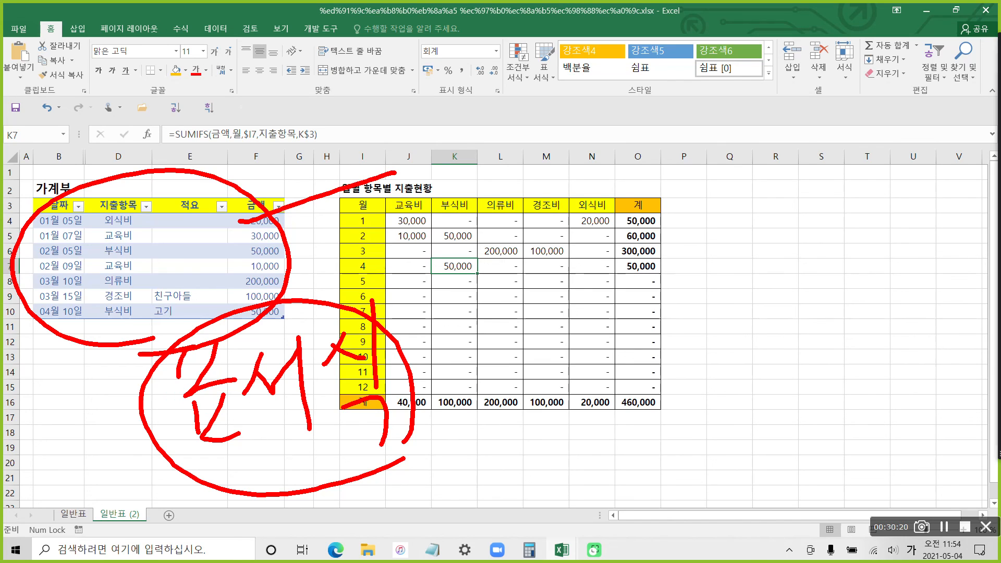
key(Escape)
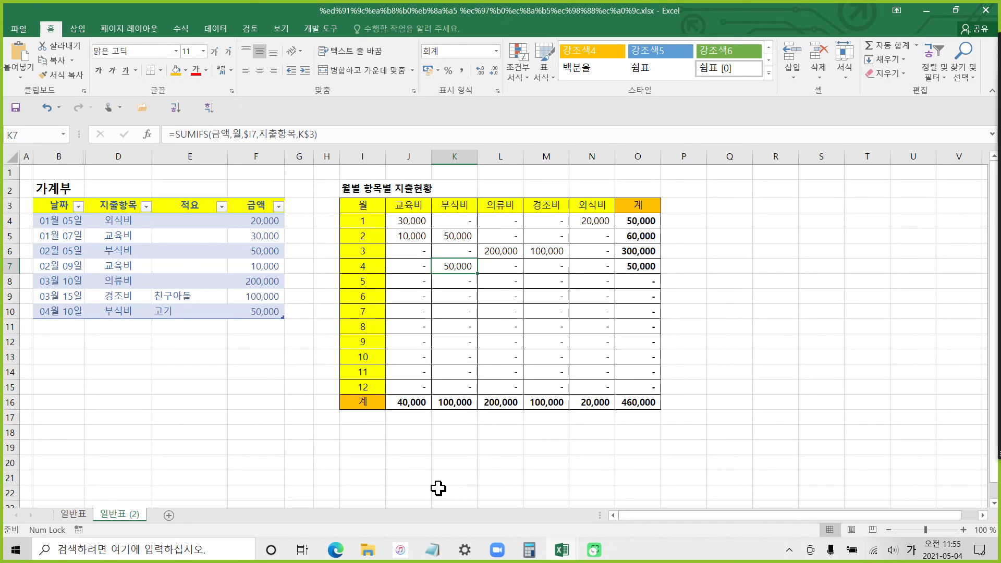
click(248, 276)
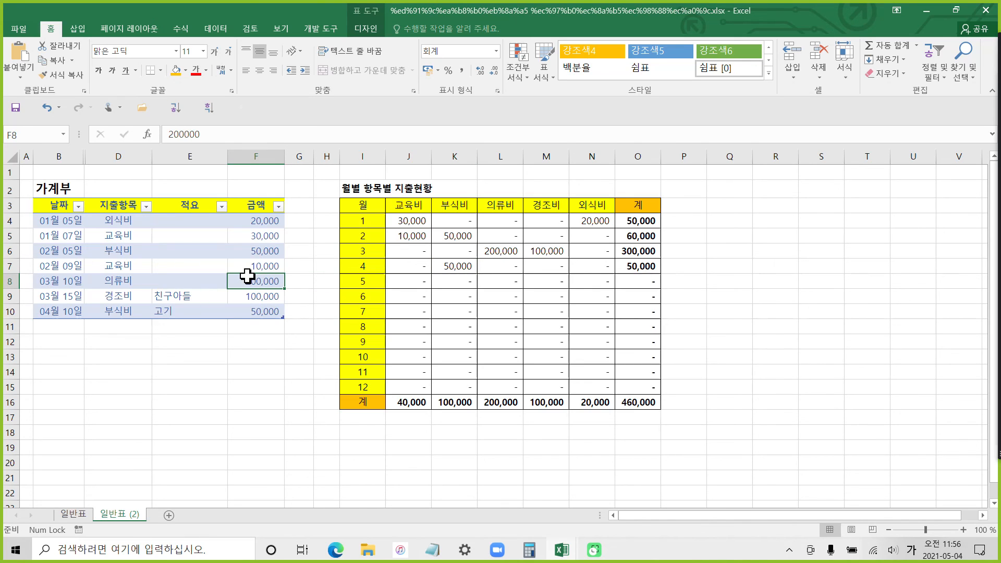
click(177, 255)
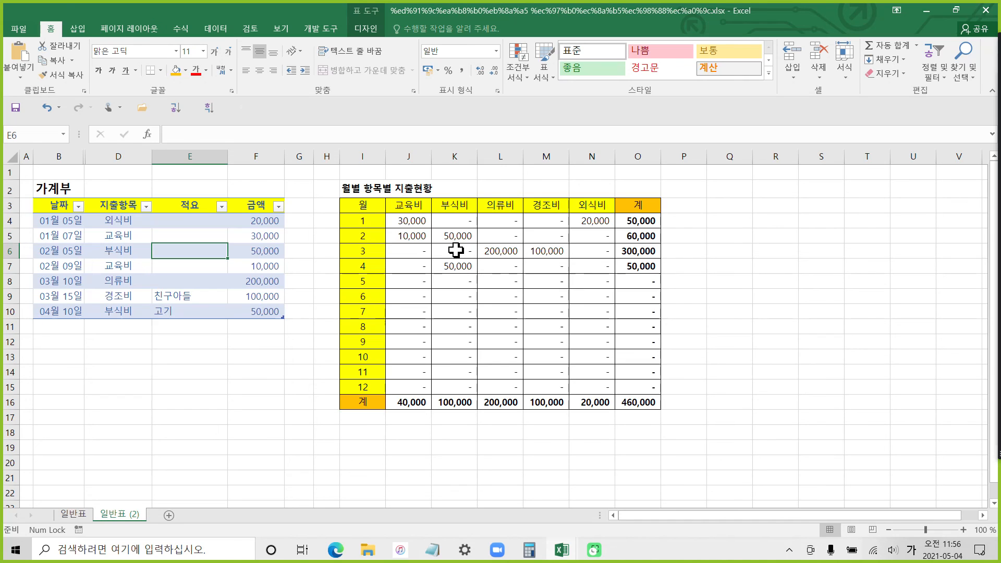
click(178, 261)
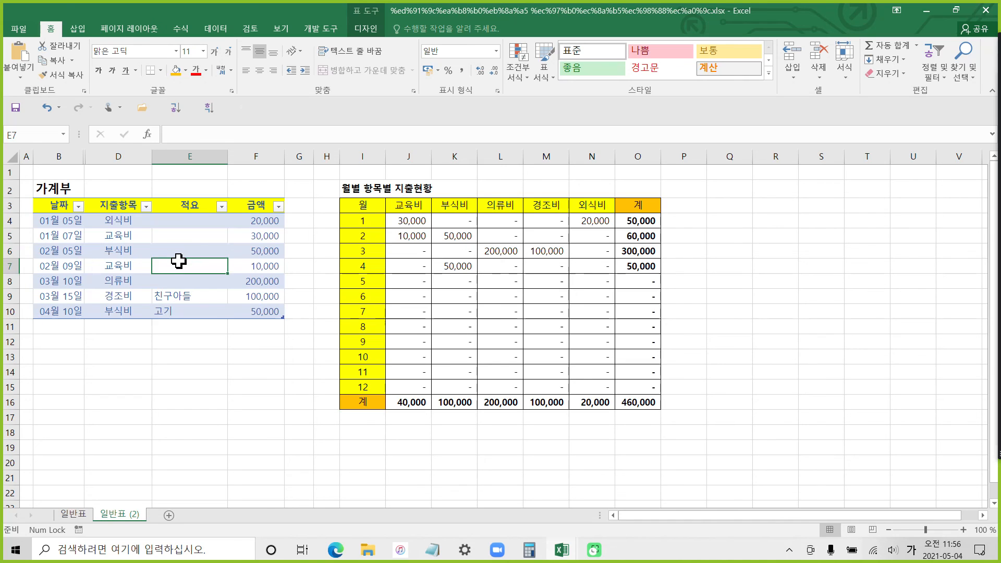